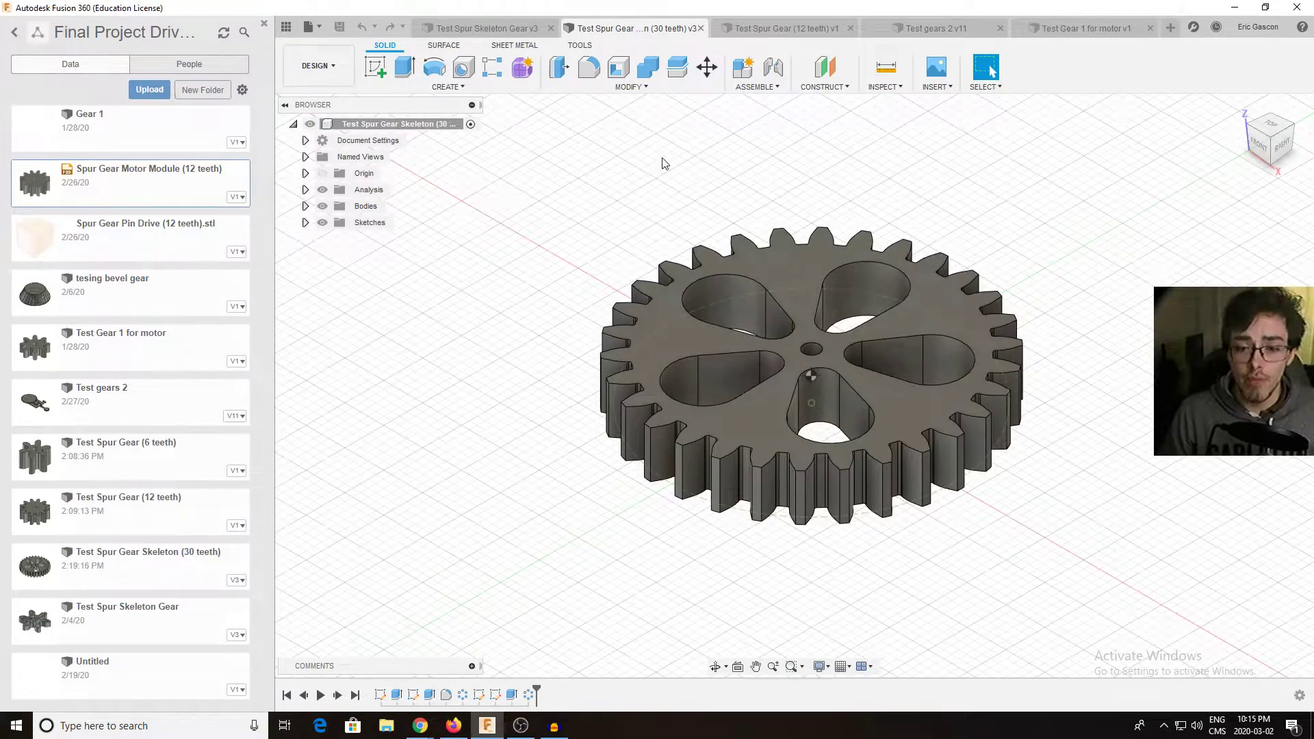
Step: Review the open 30-tooth and 12-tooth gear designs, and turn the large gear in the Test gears 2 assembly
{"action": "middle_click_drag", "start_coordinate": [929, 236], "coordinate": [840, 235]}
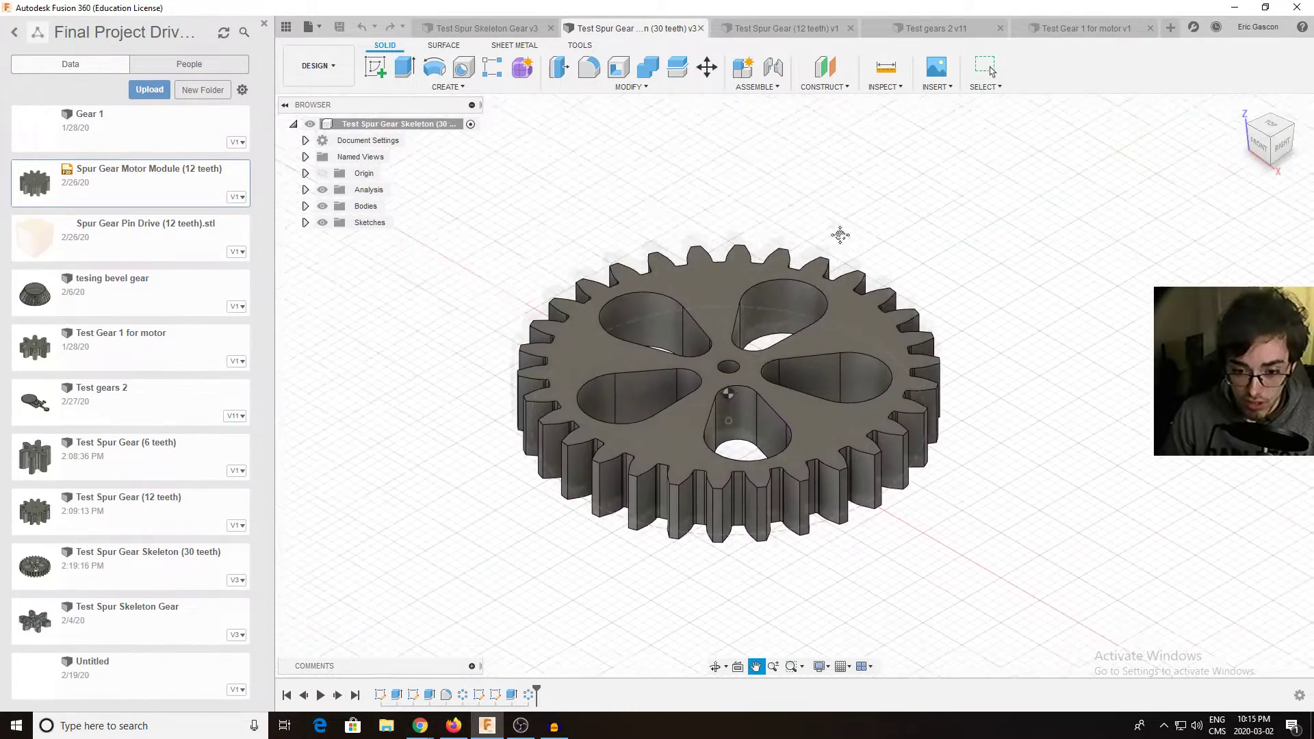
{"action": "left_click", "coordinate": [780, 28]}
{"action": "left_click", "coordinate": [930, 28]}
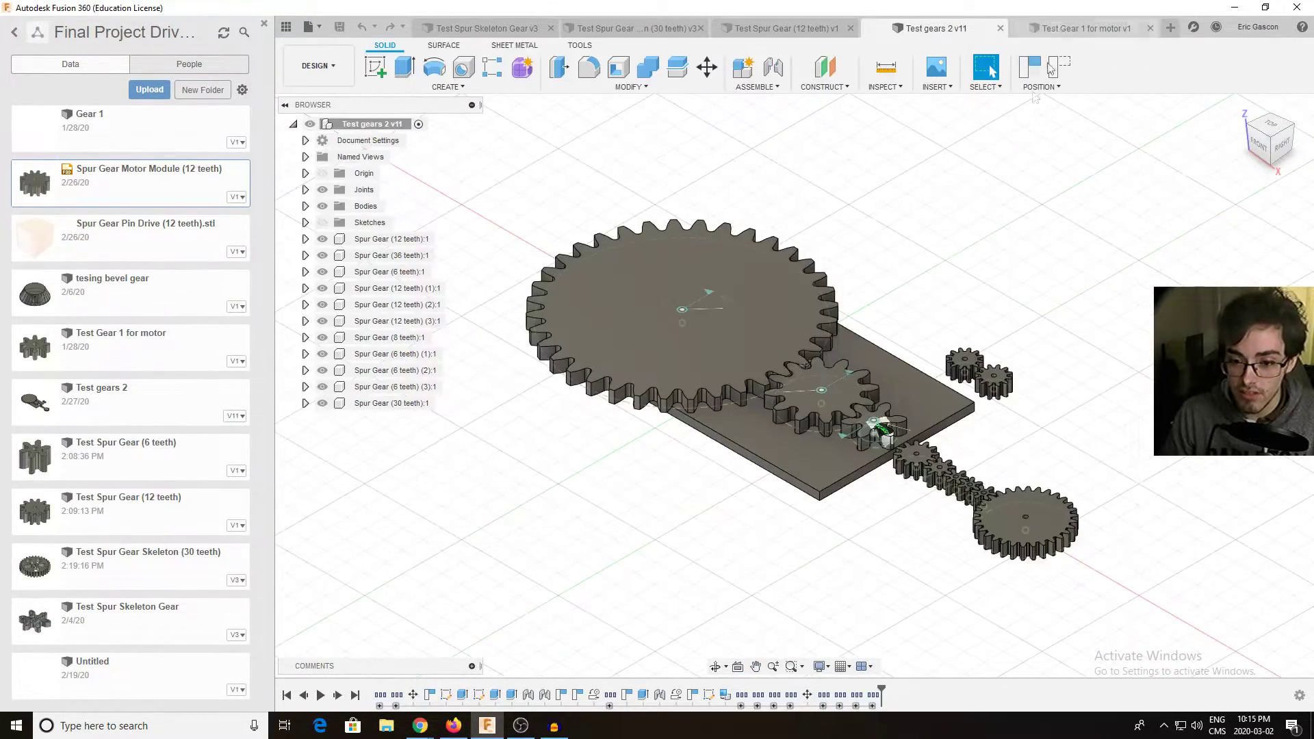
{"action": "left_click_drag", "start_coordinate": [765, 298], "coordinate": [1067, 238]}
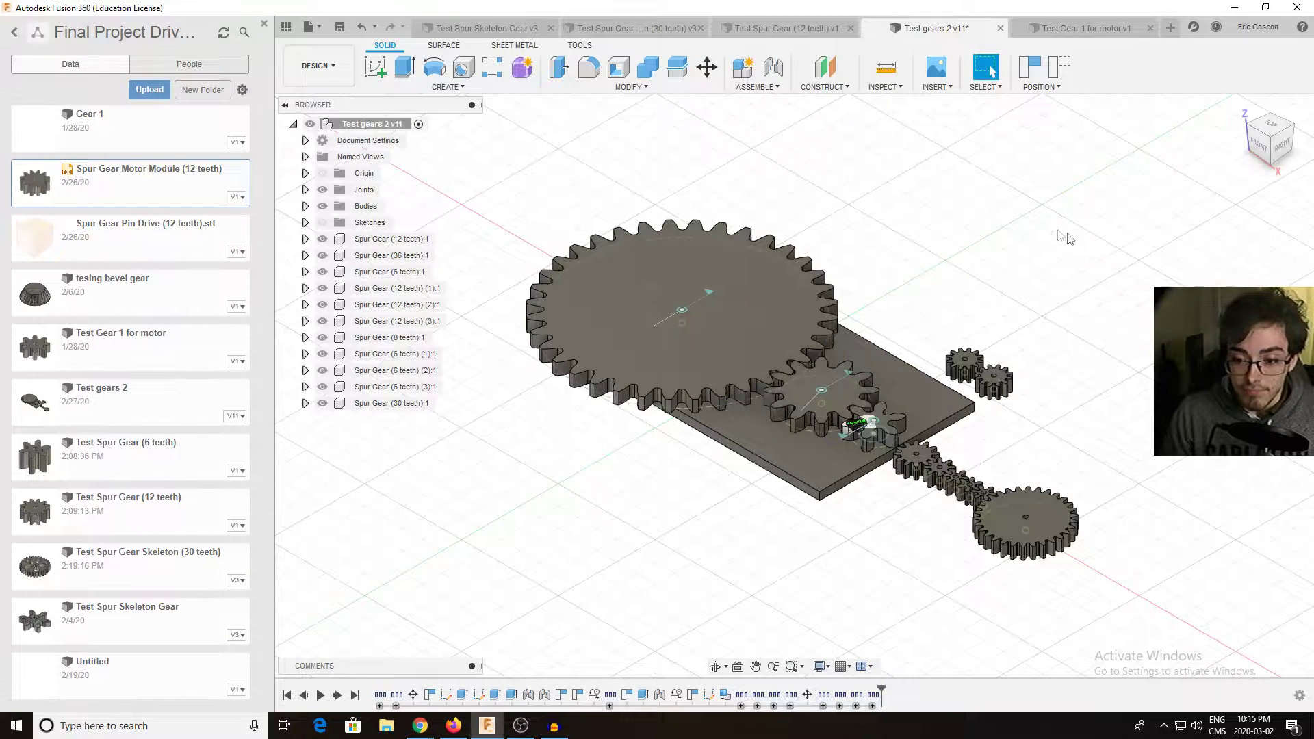
Step: Create a new design, orient it to the top view and hide the data panel
{"action": "left_click", "coordinate": [320, 30]}
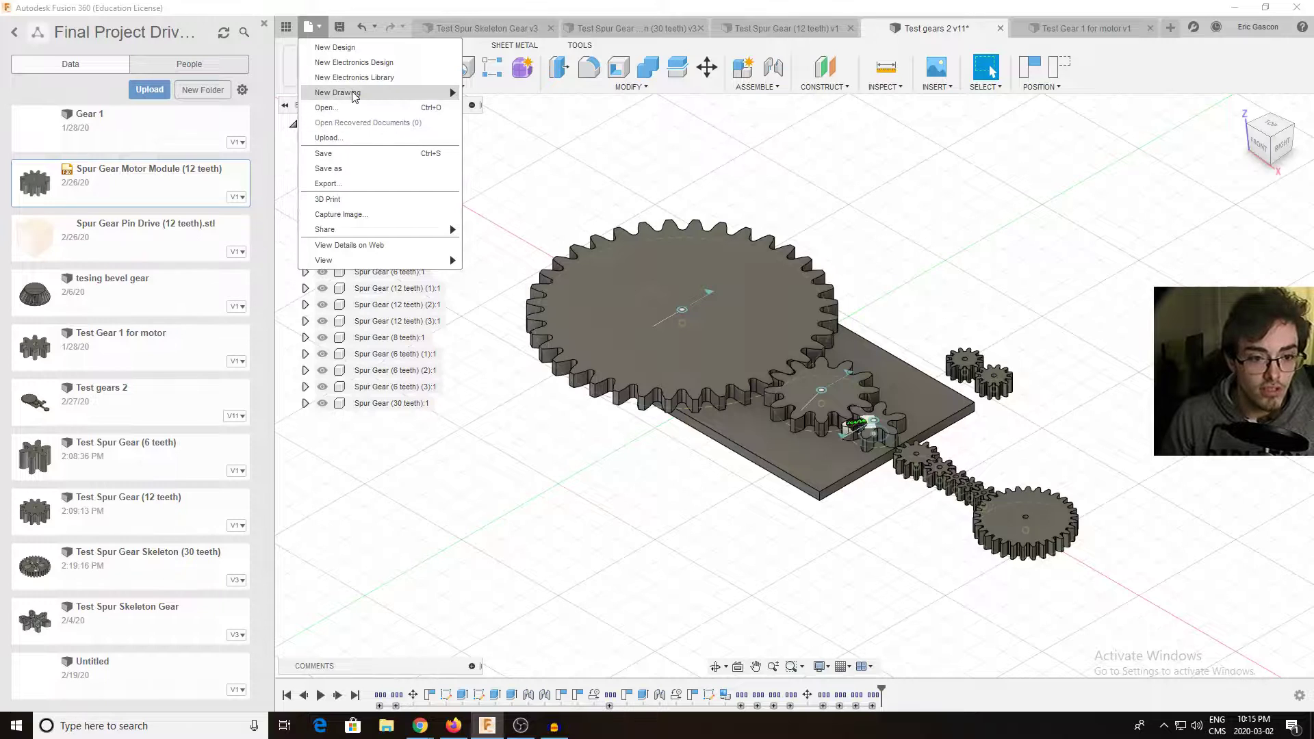
{"action": "left_click", "coordinate": [346, 47]}
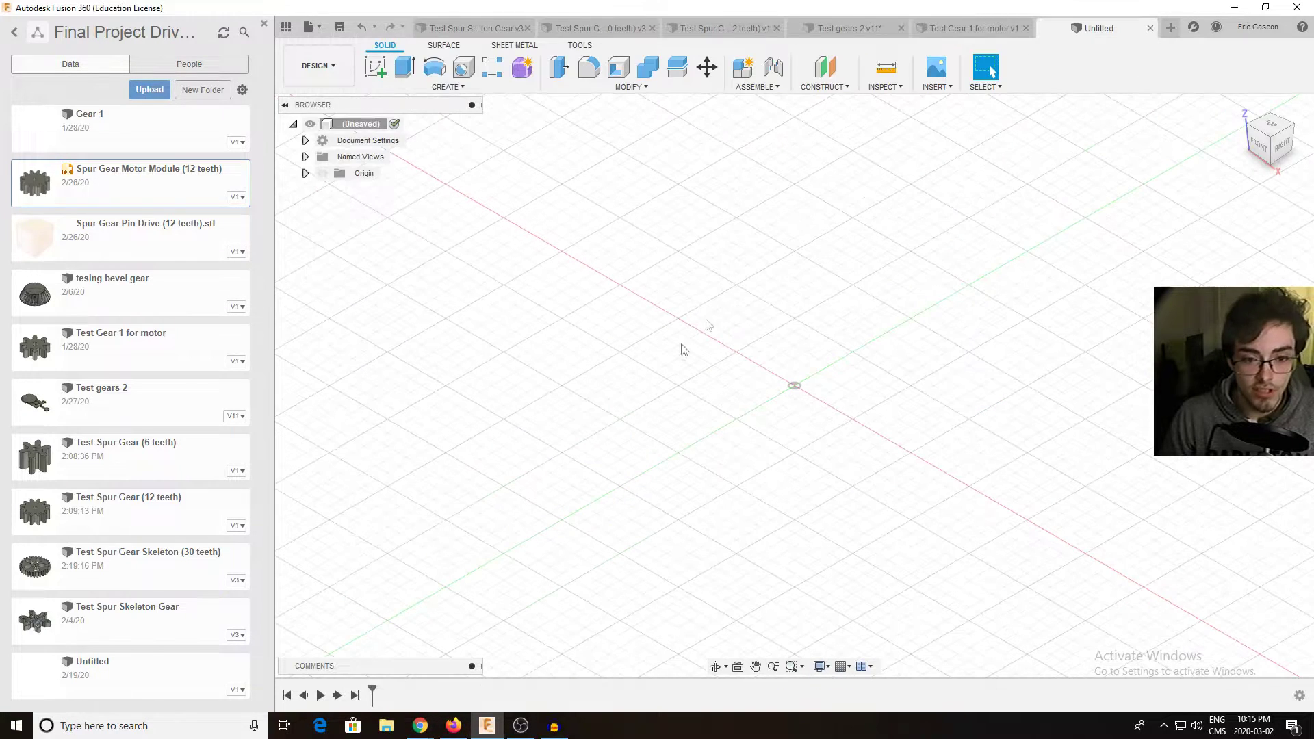
{"action": "left_click", "coordinate": [1270, 125]}
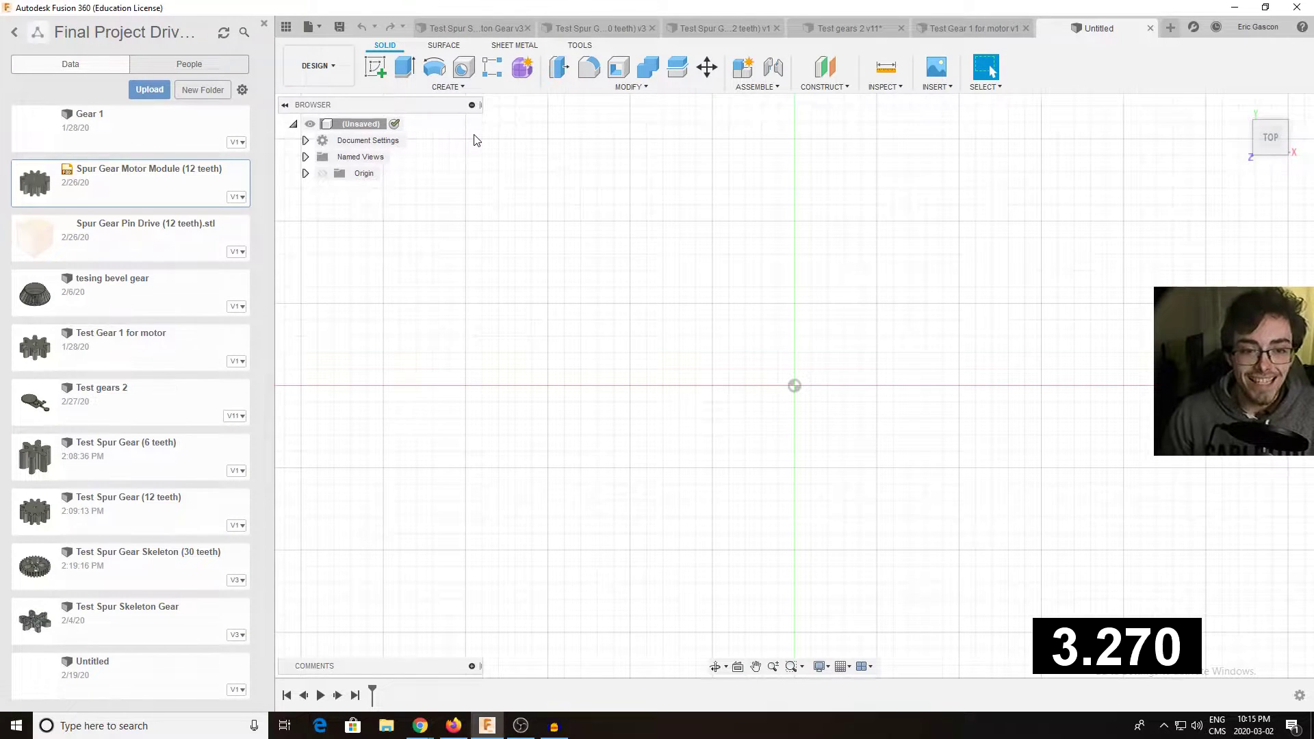
{"action": "left_click", "coordinate": [264, 26]}
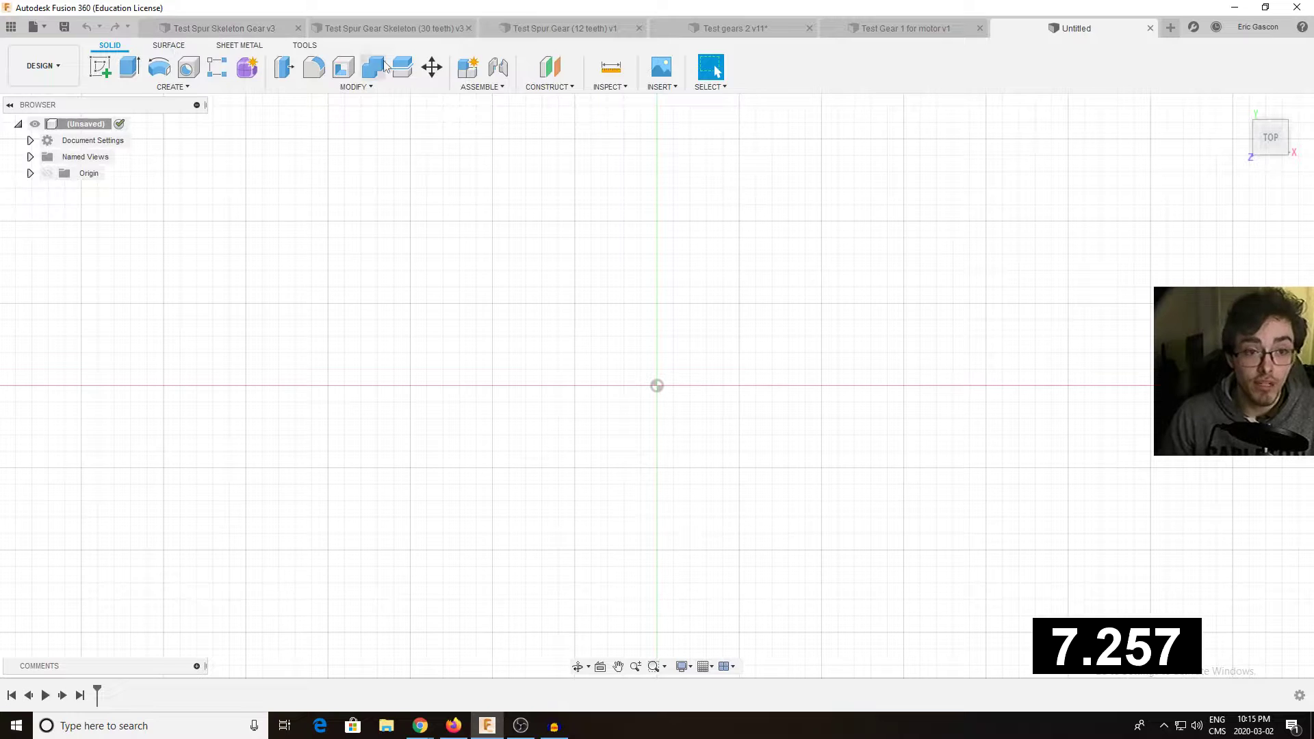
Step: Find the Python SpurGear script among the sample scripts and run it
{"action": "left_click", "coordinate": [305, 46]}
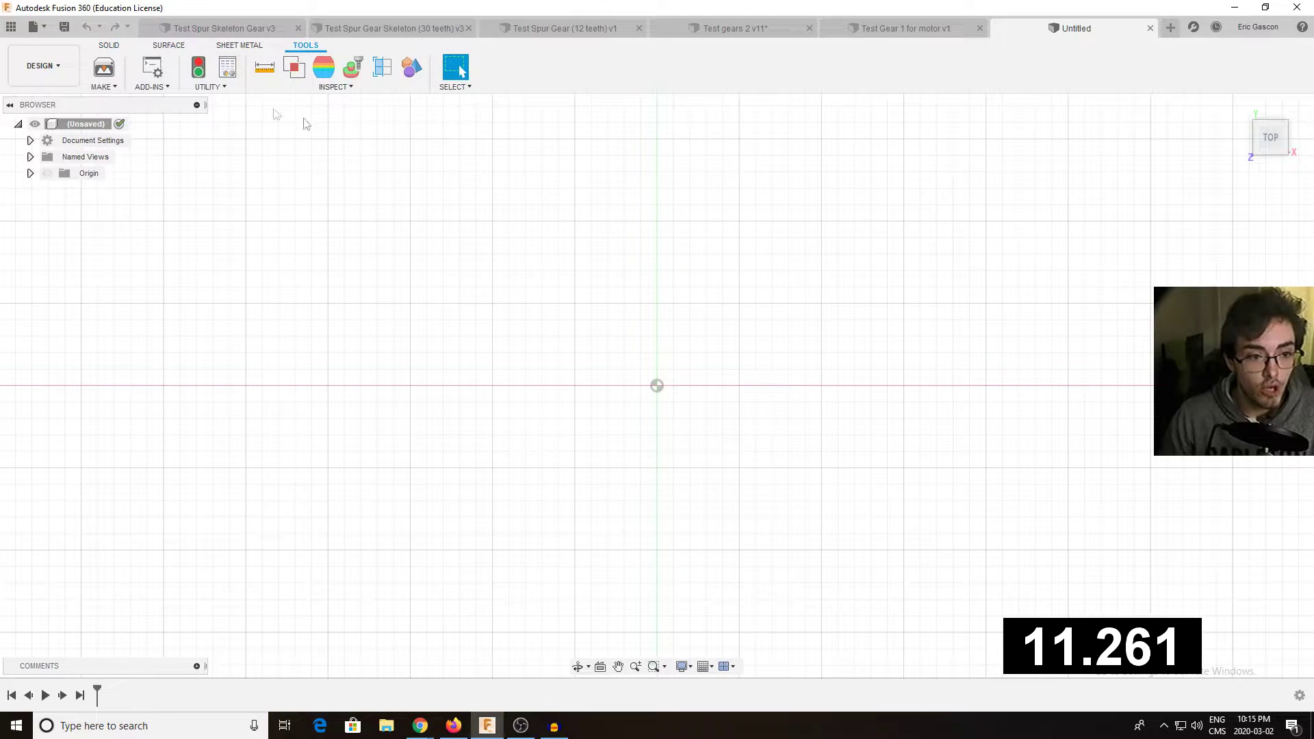
{"action": "left_click", "coordinate": [165, 89]}
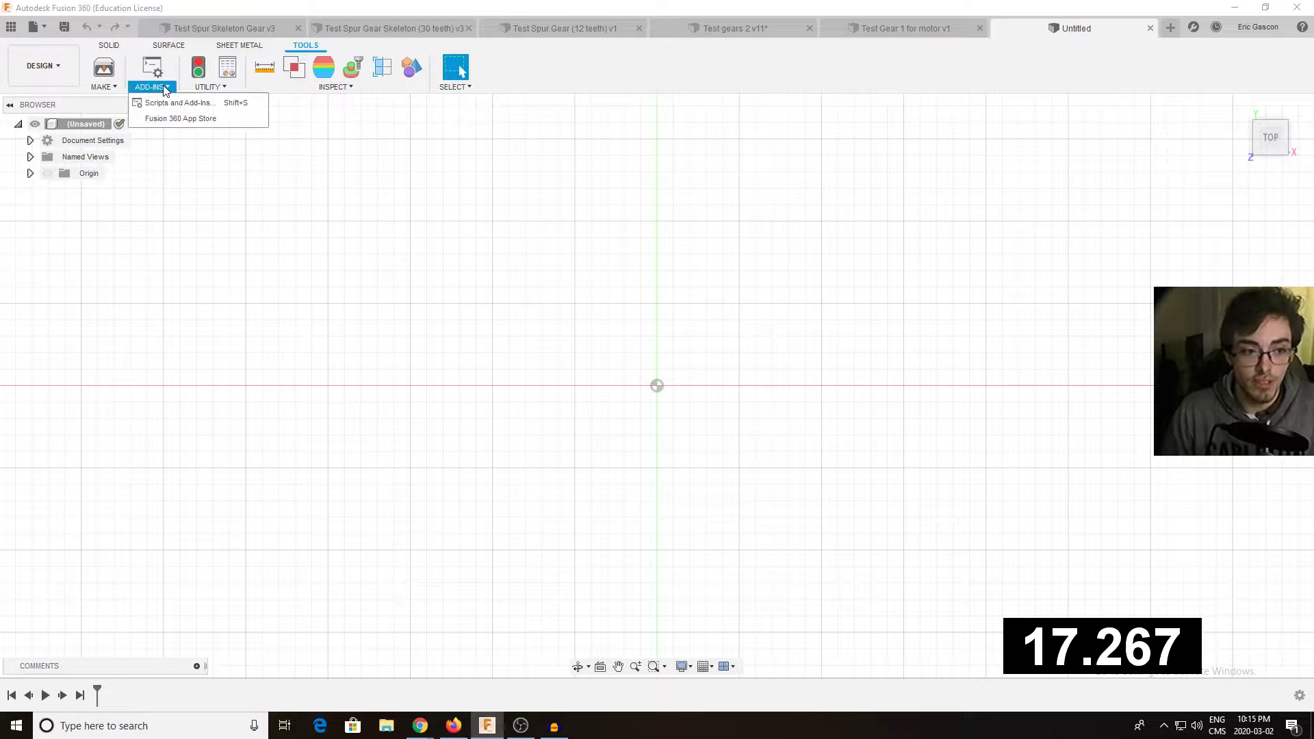
{"action": "left_click", "coordinate": [212, 108]}
{"action": "scroll", "coordinate": [813, 358], "scroll_direction": "down", "scroll_amount": 3}
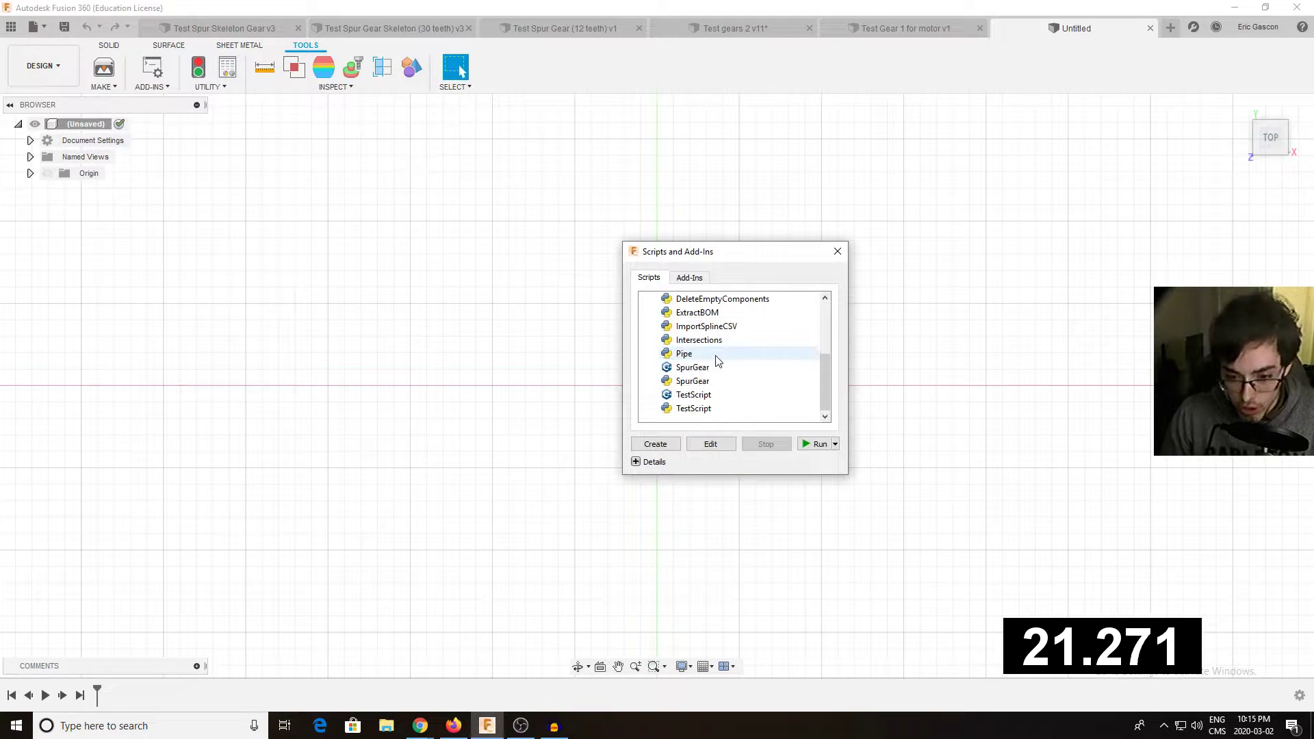
{"action": "scroll", "coordinate": [780, 349], "scroll_direction": "up", "scroll_amount": 5}
{"action": "scroll", "coordinate": [787, 363], "scroll_direction": "down", "scroll_amount": 5}
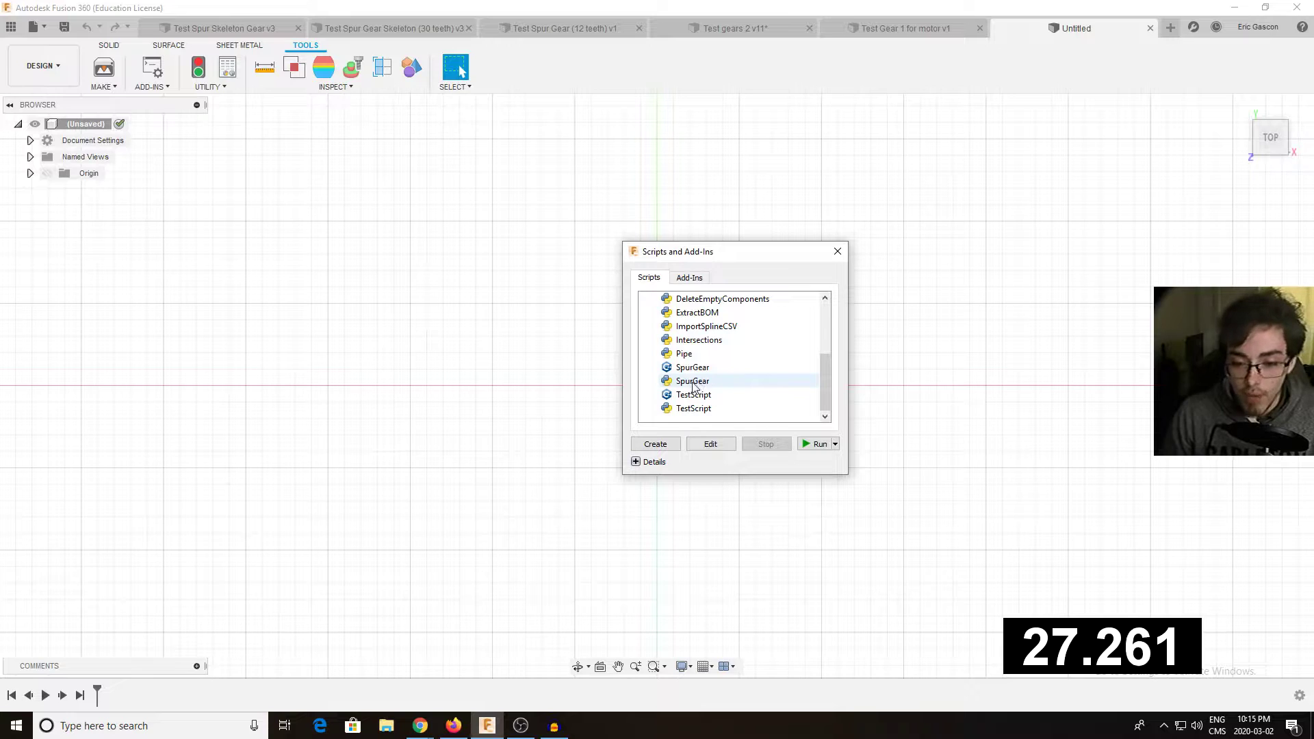
{"action": "double_click", "coordinate": [693, 382]}
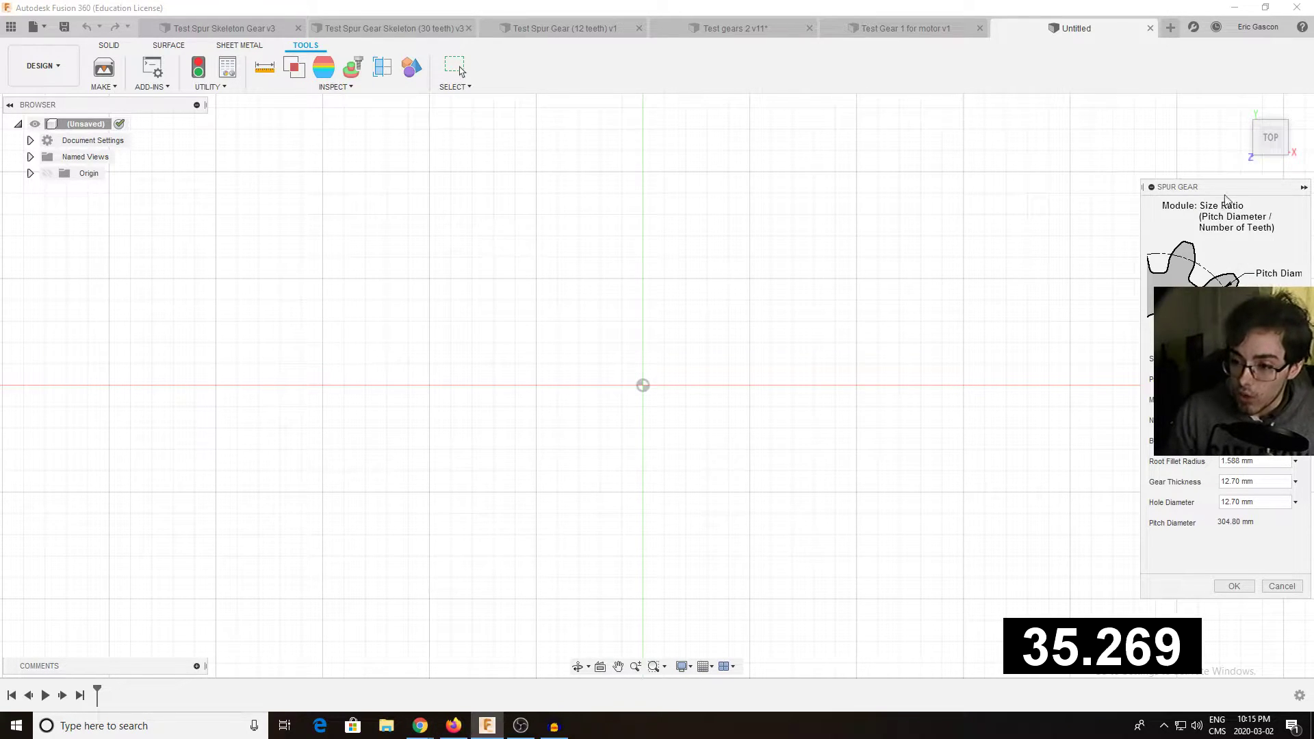
Step: Generate a metric spur gear with 20 deg pressure angle, module 12.70, 24 teeth, 1.588 mm root fillet, 12.70 mm thickness and 12.70 mm hole
{"action": "left_click_drag", "start_coordinate": [1234, 186], "coordinate": [122, 208]}
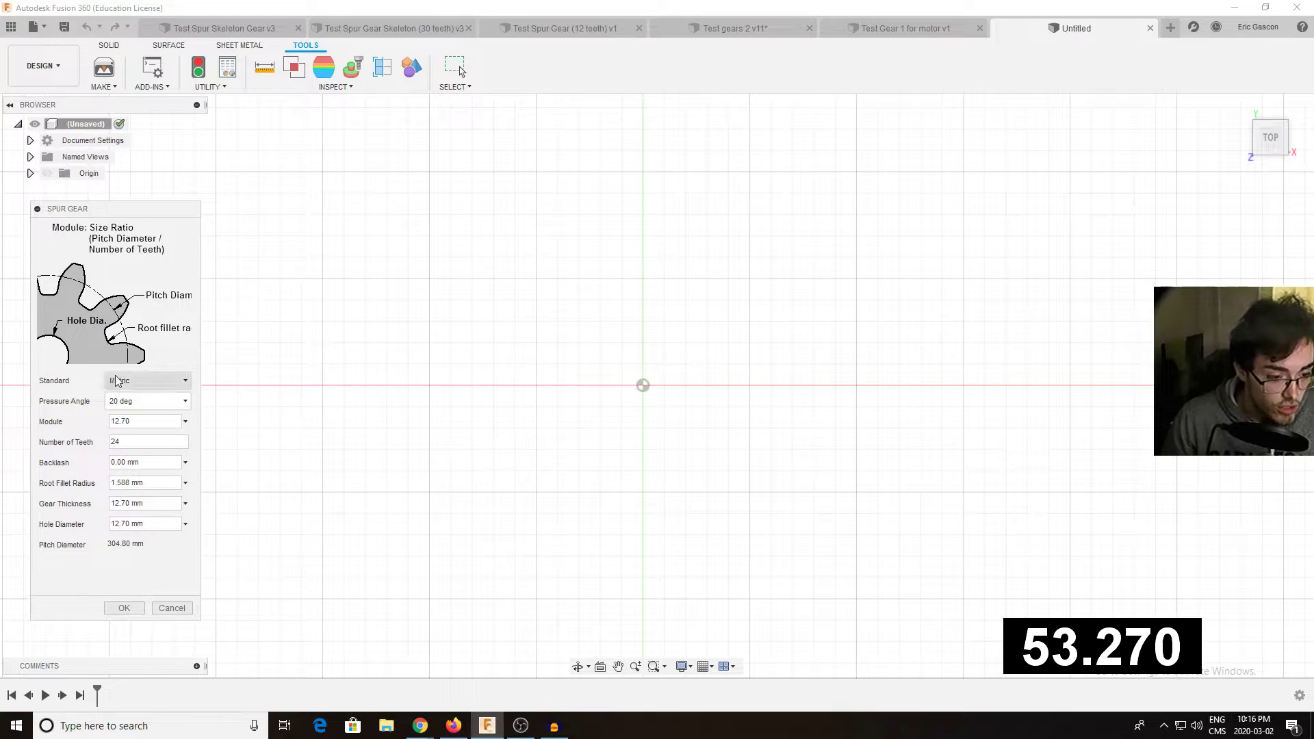
{"action": "left_click", "coordinate": [123, 607]}
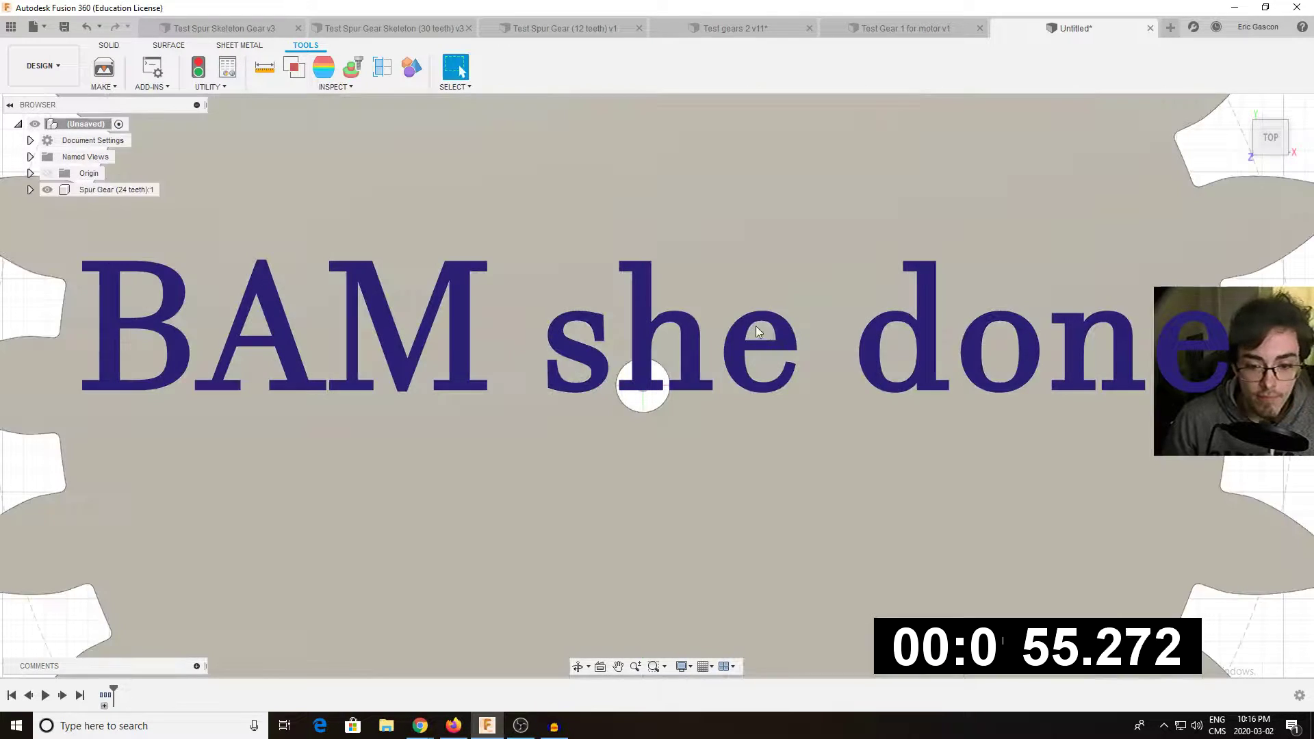
{"action": "scroll", "coordinate": [651, 363], "scroll_direction": "down", "scroll_amount": 5}
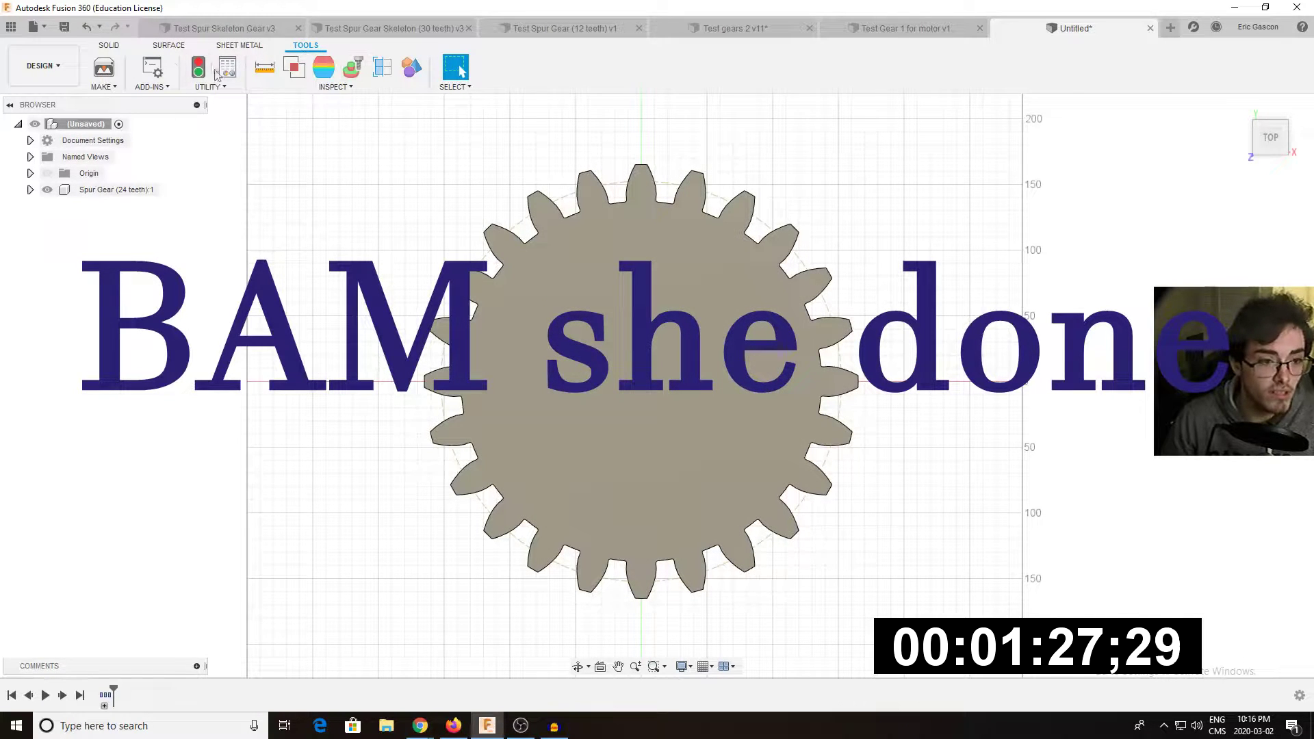
{"action": "left_click", "coordinate": [152, 86]}
{"action": "left_click", "coordinate": [175, 101]}
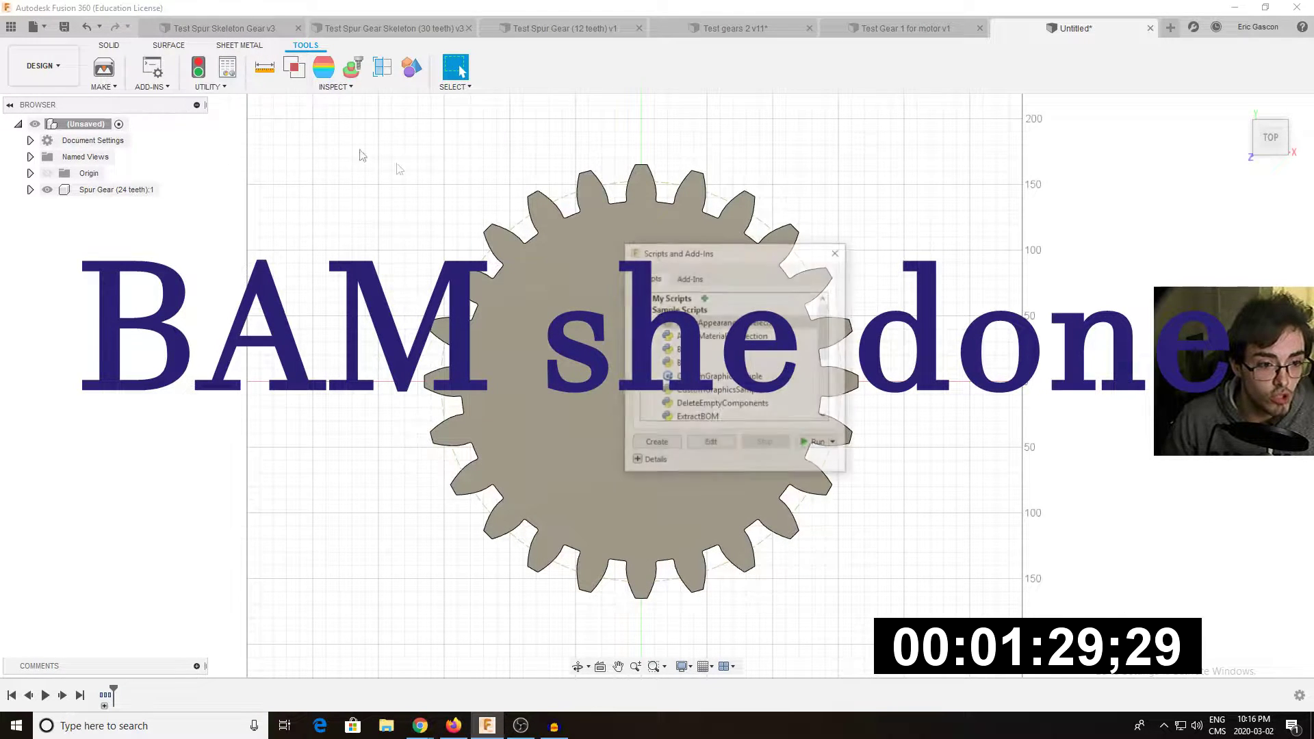
{"action": "scroll", "coordinate": [712, 359], "scroll_direction": "down", "scroll_amount": 3}
{"action": "left_click", "coordinate": [703, 369]}
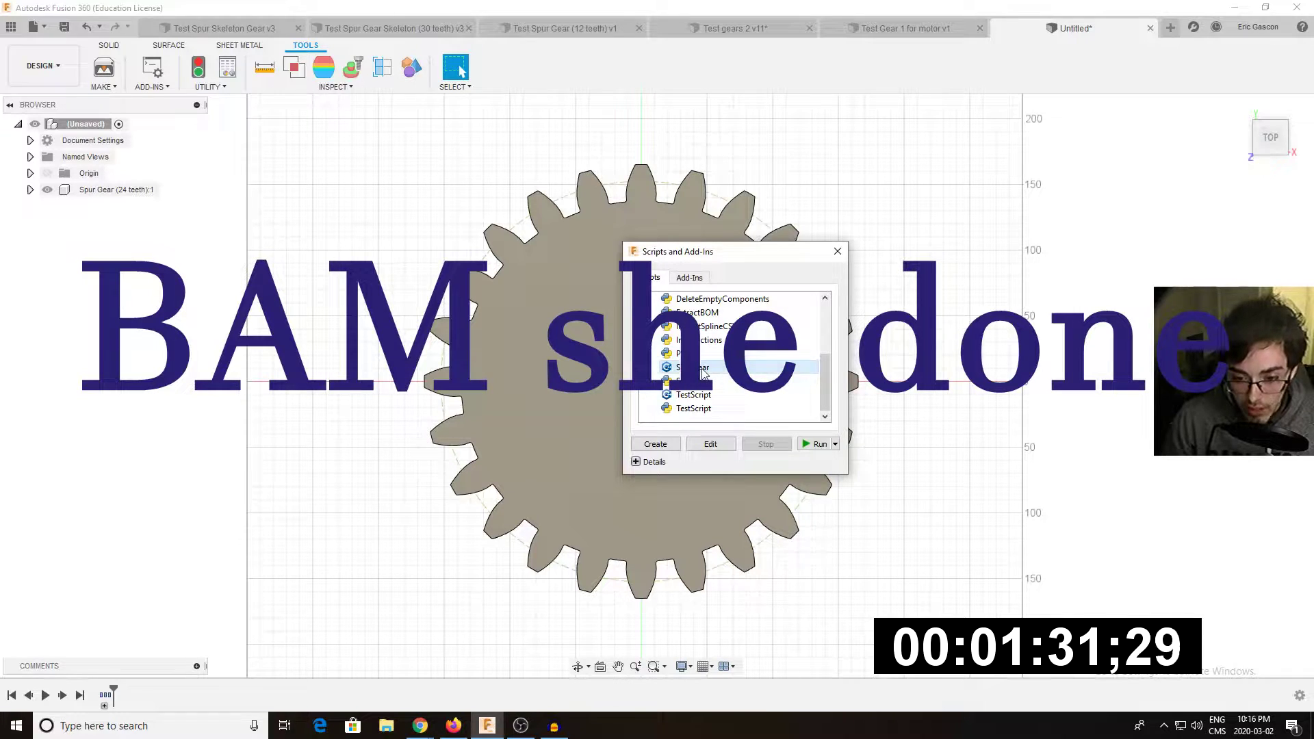
{"action": "left_click", "coordinate": [819, 444]}
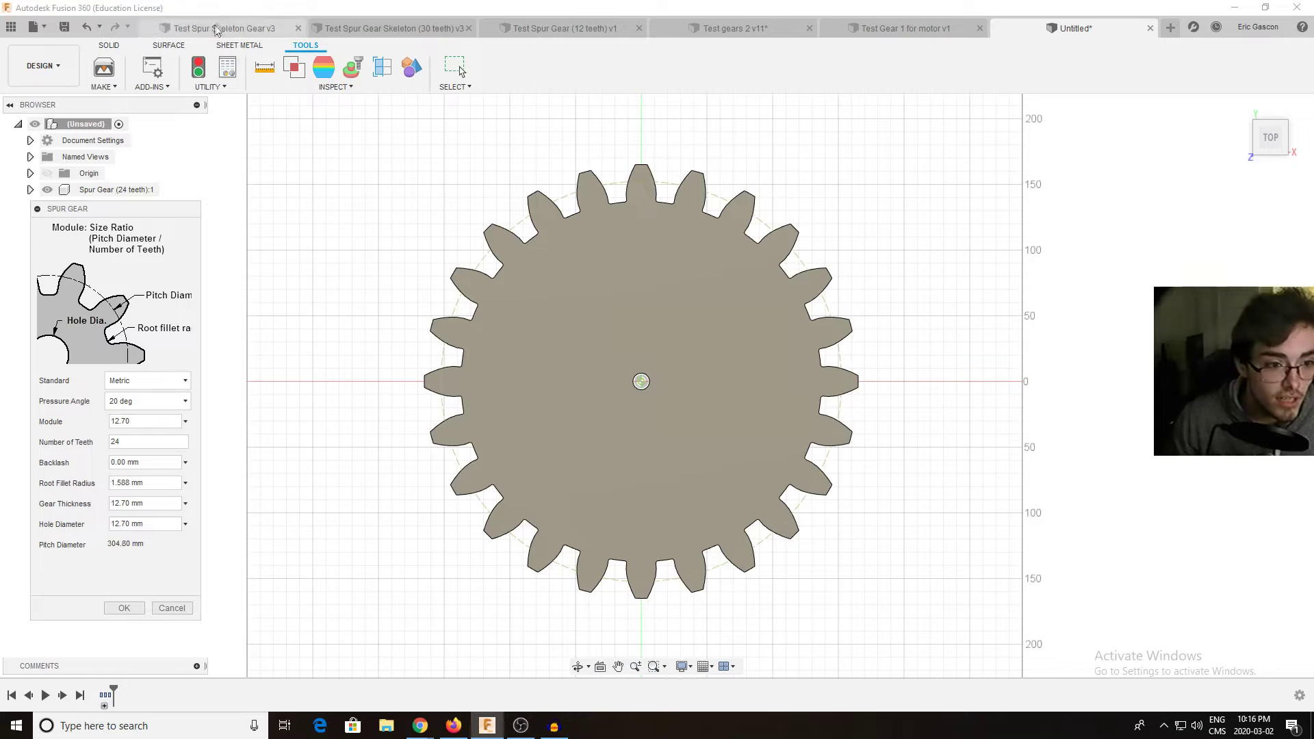
Step: Examine the row of small meshing gears and the 30-tooth gear in the Test gears 2 design from the top view
{"action": "left_click", "coordinate": [732, 28]}
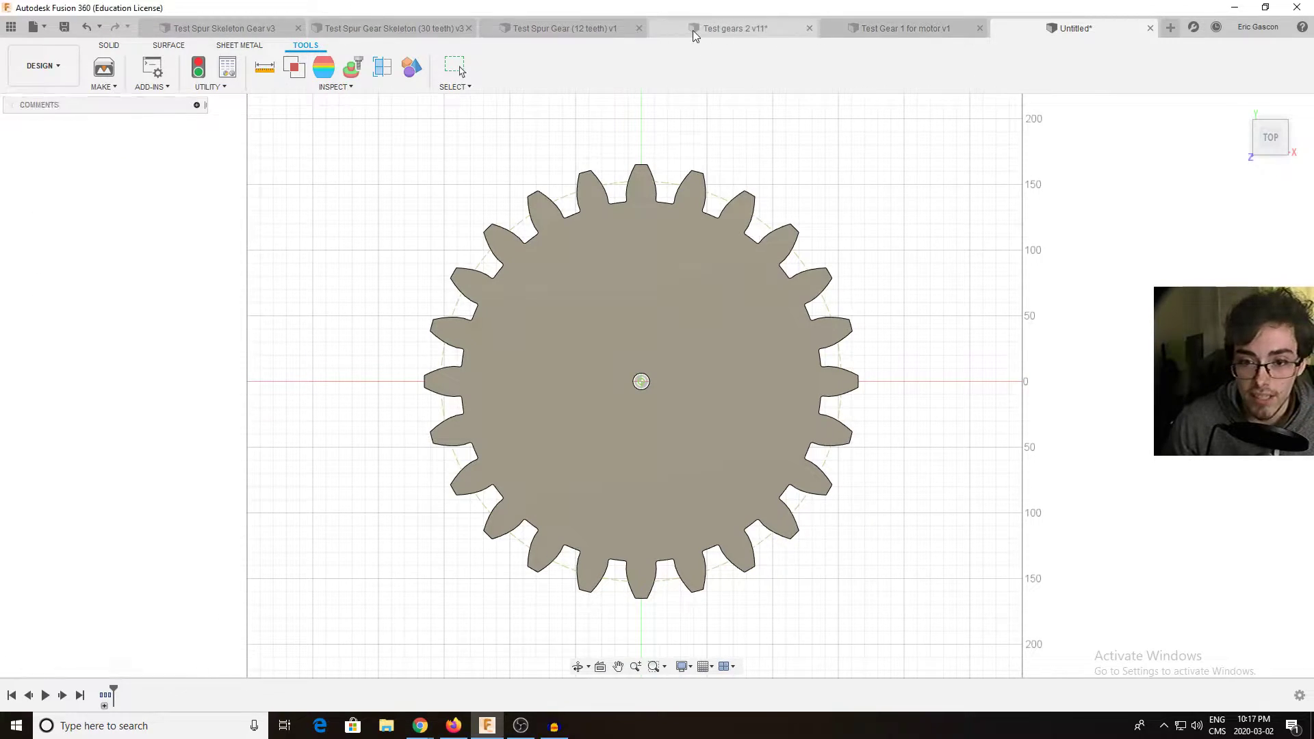
{"action": "left_click", "coordinate": [1270, 122]}
{"action": "middle_click_drag", "start_coordinate": [819, 607], "coordinate": [826, 295]}
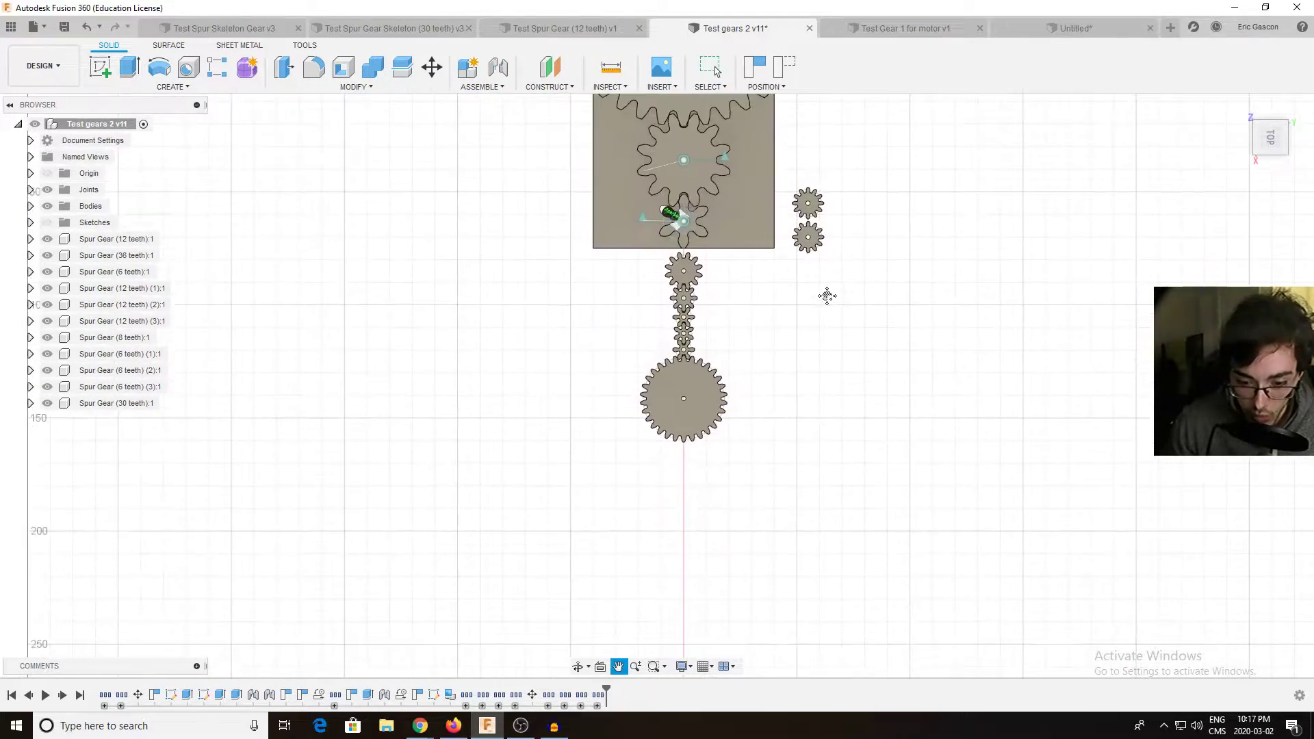
{"action": "scroll", "coordinate": [685, 370], "scroll_direction": "down", "scroll_amount": 2}
{"action": "scroll", "coordinate": [684, 371], "scroll_direction": "up", "scroll_amount": 6}
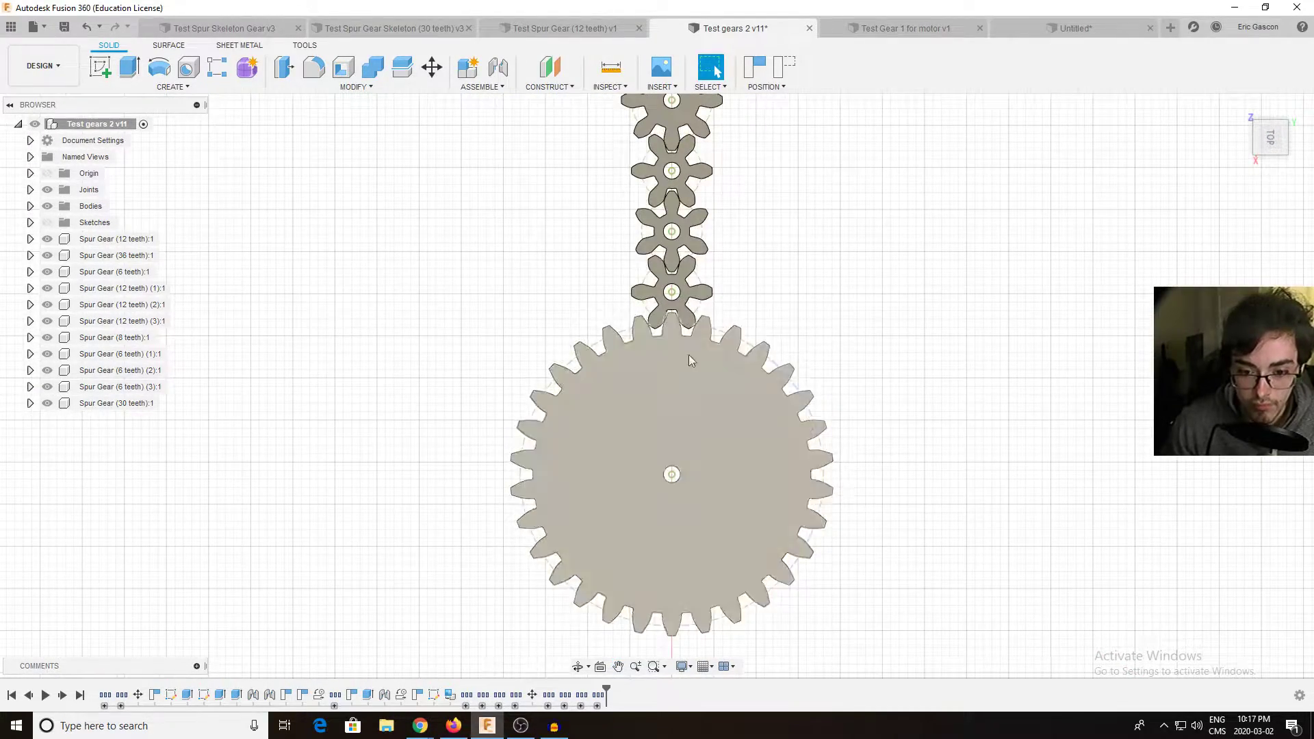
Step: Return to the untitled gear design and run the C++ SpurGear sample script to show the gear parameters
{"action": "left_click", "coordinate": [906, 28]}
{"action": "left_click", "coordinate": [1071, 28]}
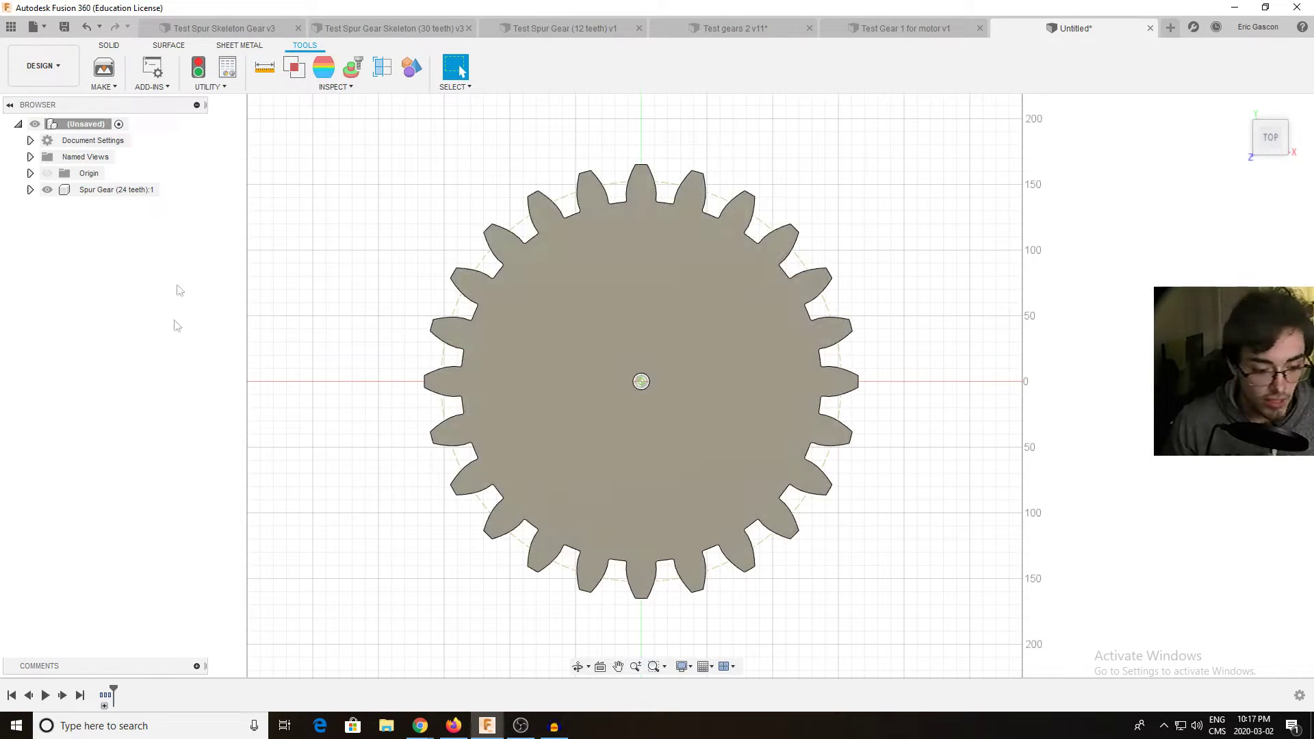
{"action": "left_click", "coordinate": [152, 87]}
{"action": "left_click", "coordinate": [168, 103]}
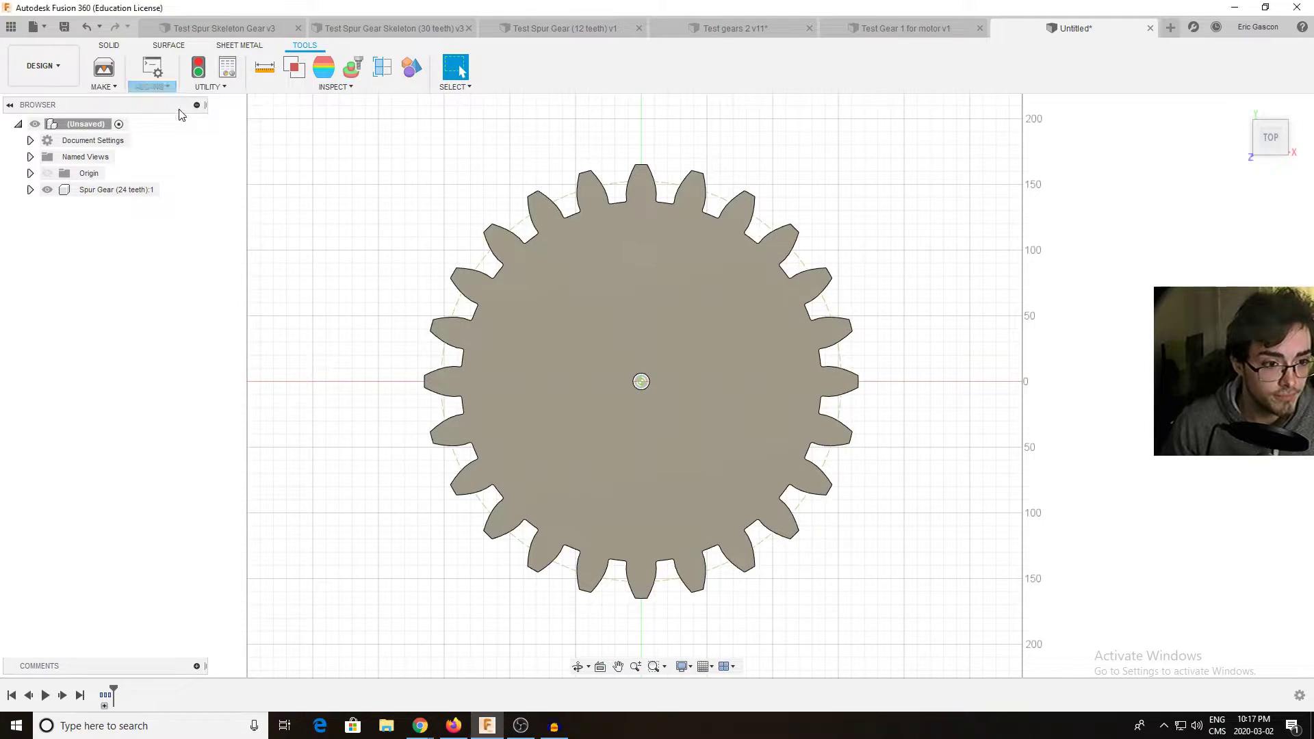
{"action": "scroll", "coordinate": [710, 376], "scroll_direction": "down", "scroll_amount": 3}
{"action": "left_click", "coordinate": [702, 380]}
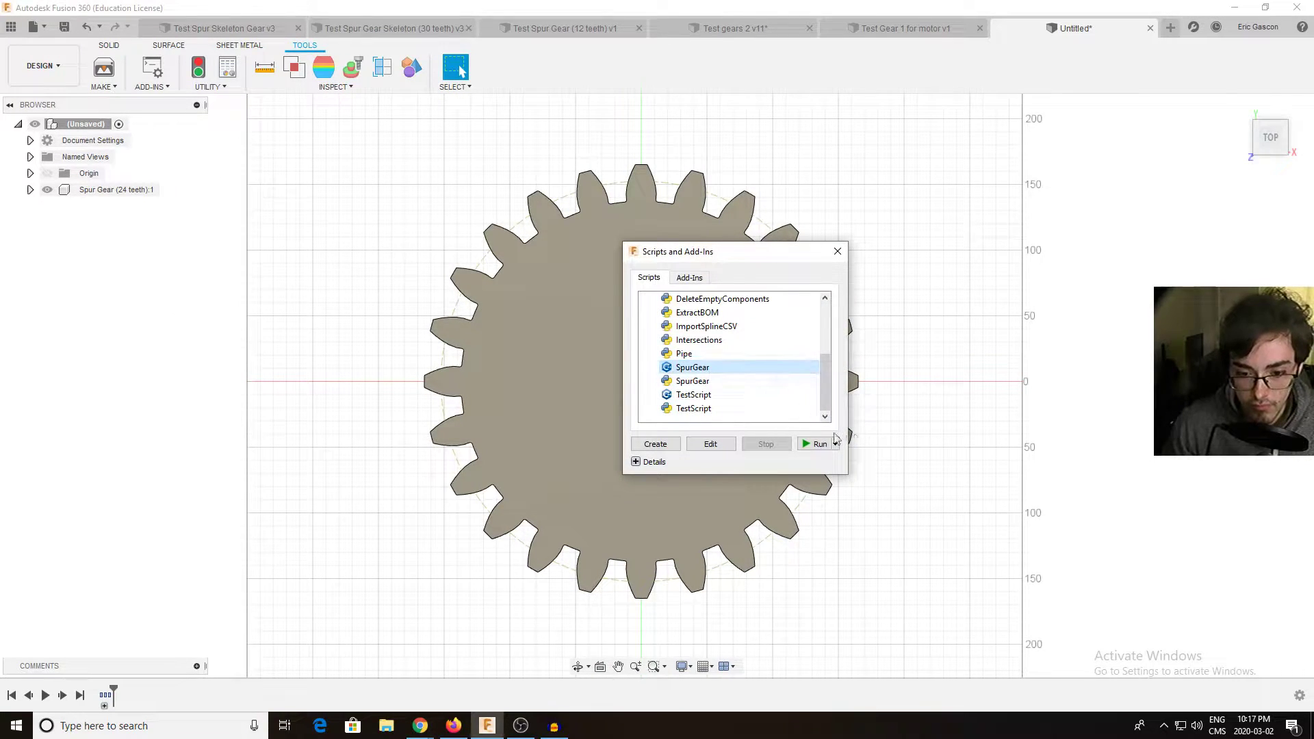
{"action": "left_click", "coordinate": [818, 444]}
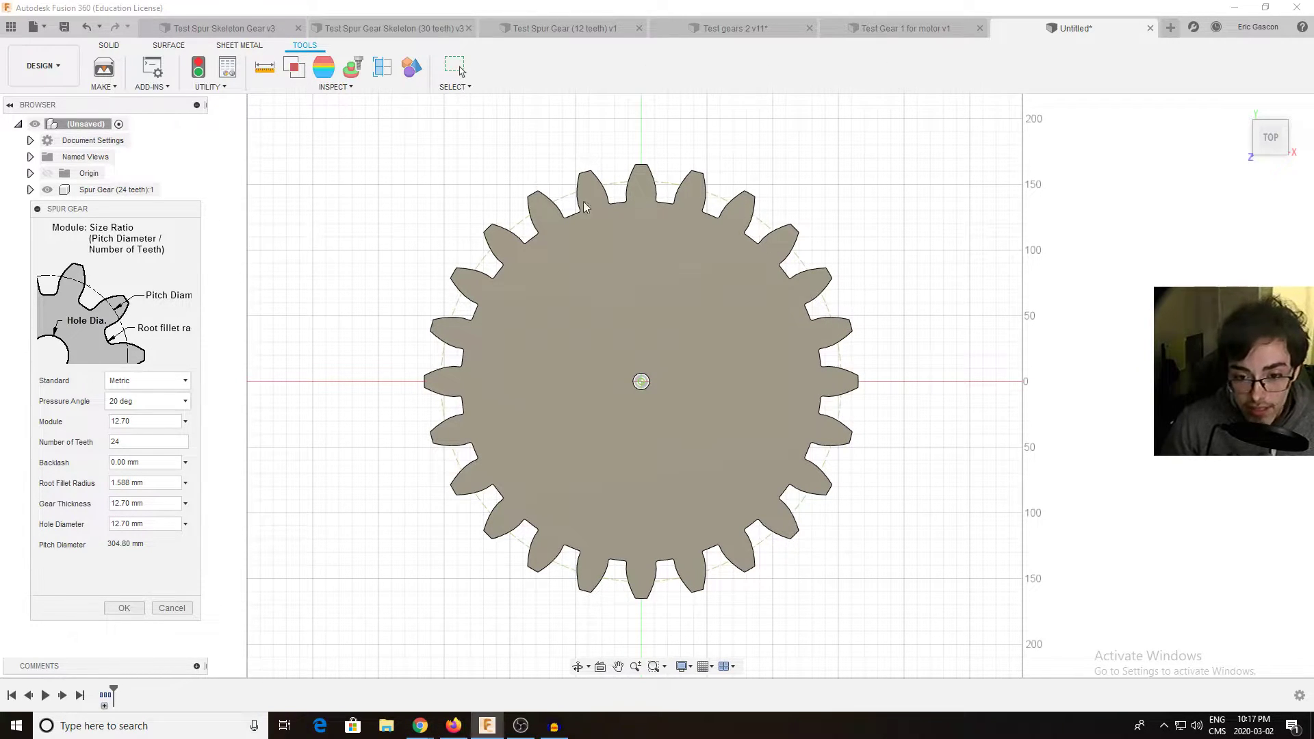
Step: Examine how the teeth mesh in the Test gears 2 design, turn its large gear, and return to the untitled design
{"action": "left_click", "coordinate": [735, 28]}
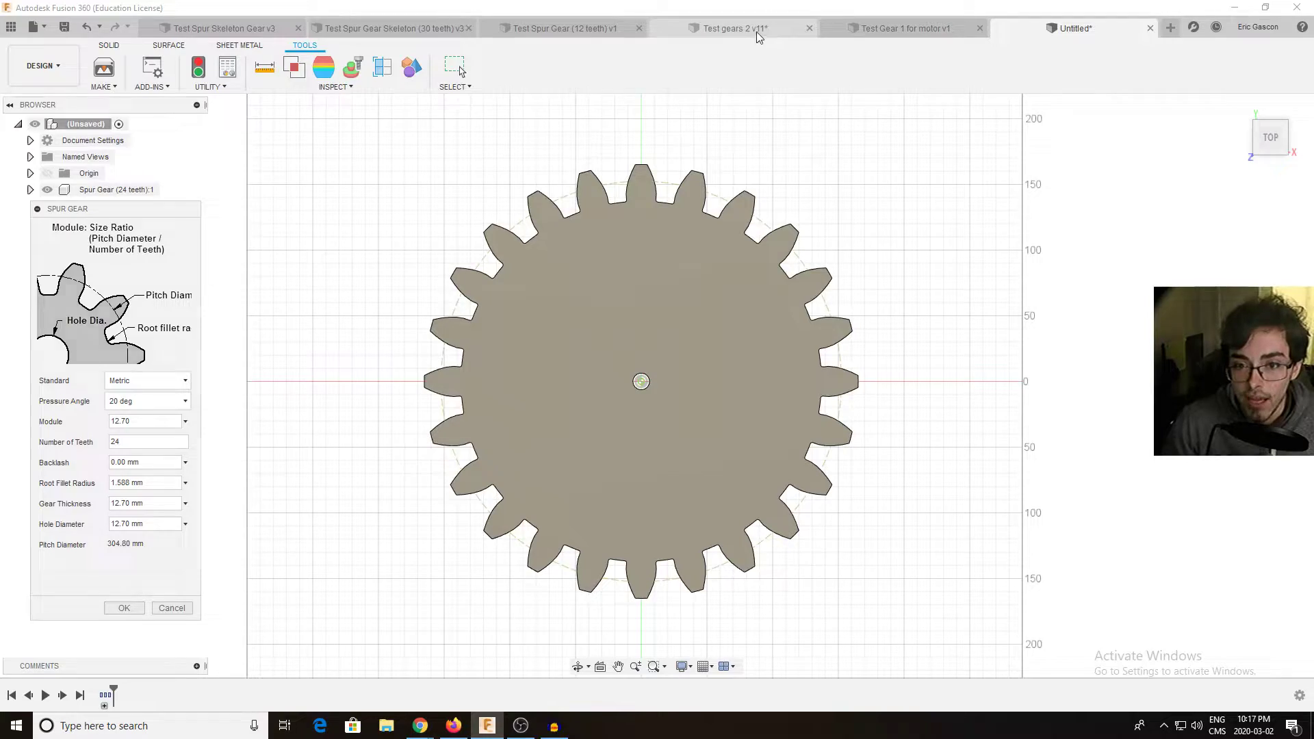
{"action": "scroll", "coordinate": [921, 187], "scroll_direction": "up", "scroll_amount": 5}
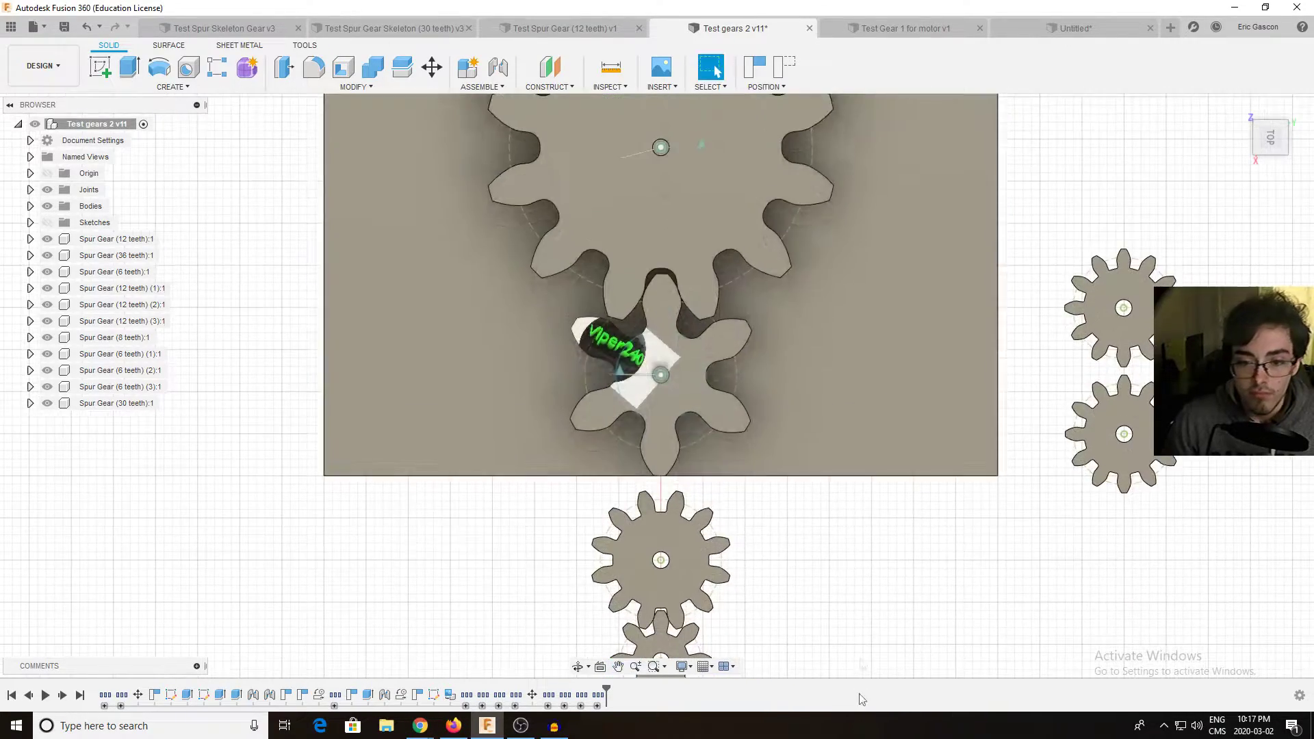
{"action": "scroll", "coordinate": [740, 443], "scroll_direction": "down", "scroll_amount": 3}
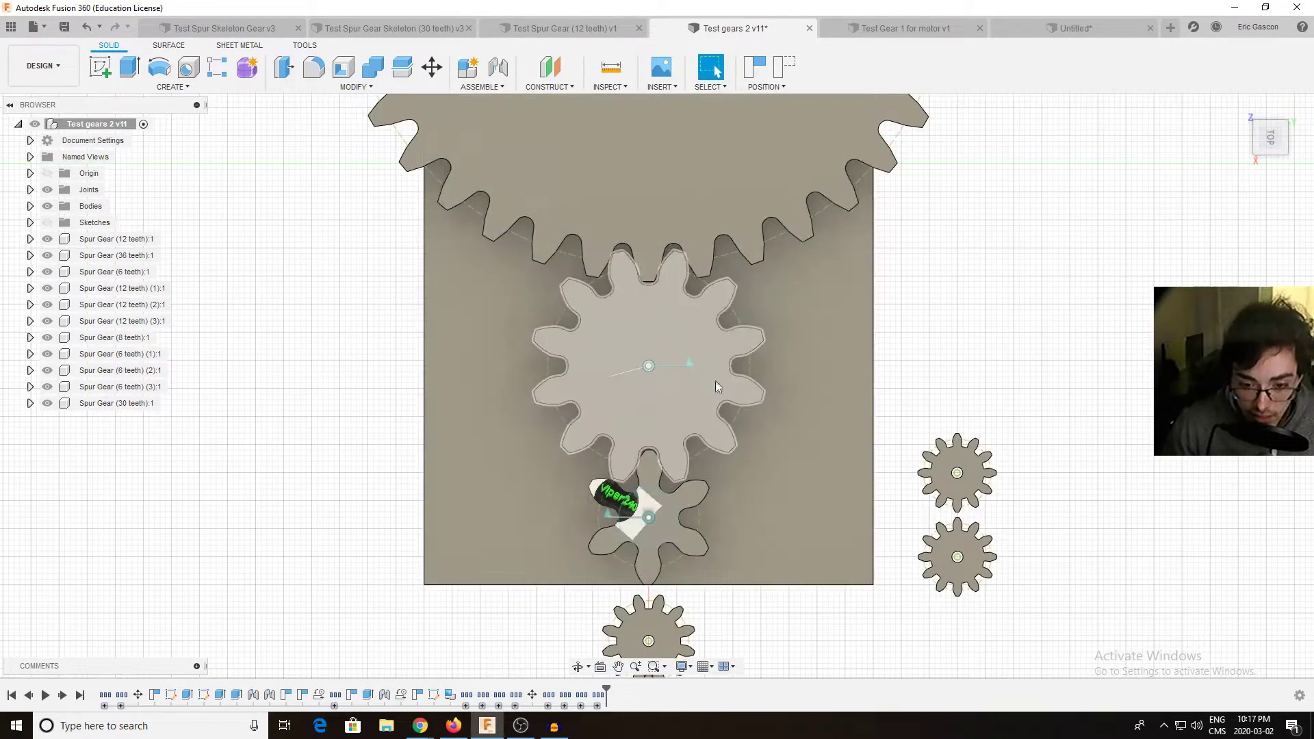
{"action": "scroll", "coordinate": [650, 281], "scroll_direction": "up", "scroll_amount": 8}
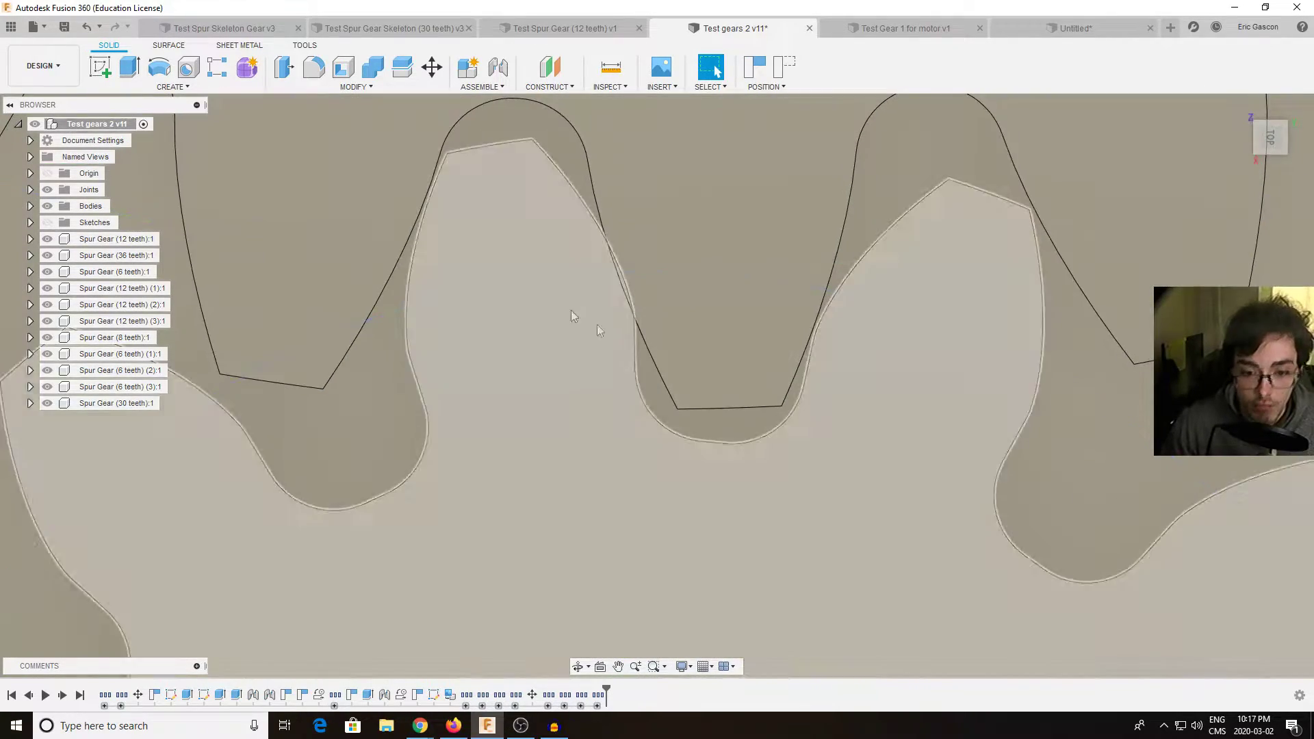
{"action": "scroll", "coordinate": [787, 453], "scroll_direction": "down", "scroll_amount": 10}
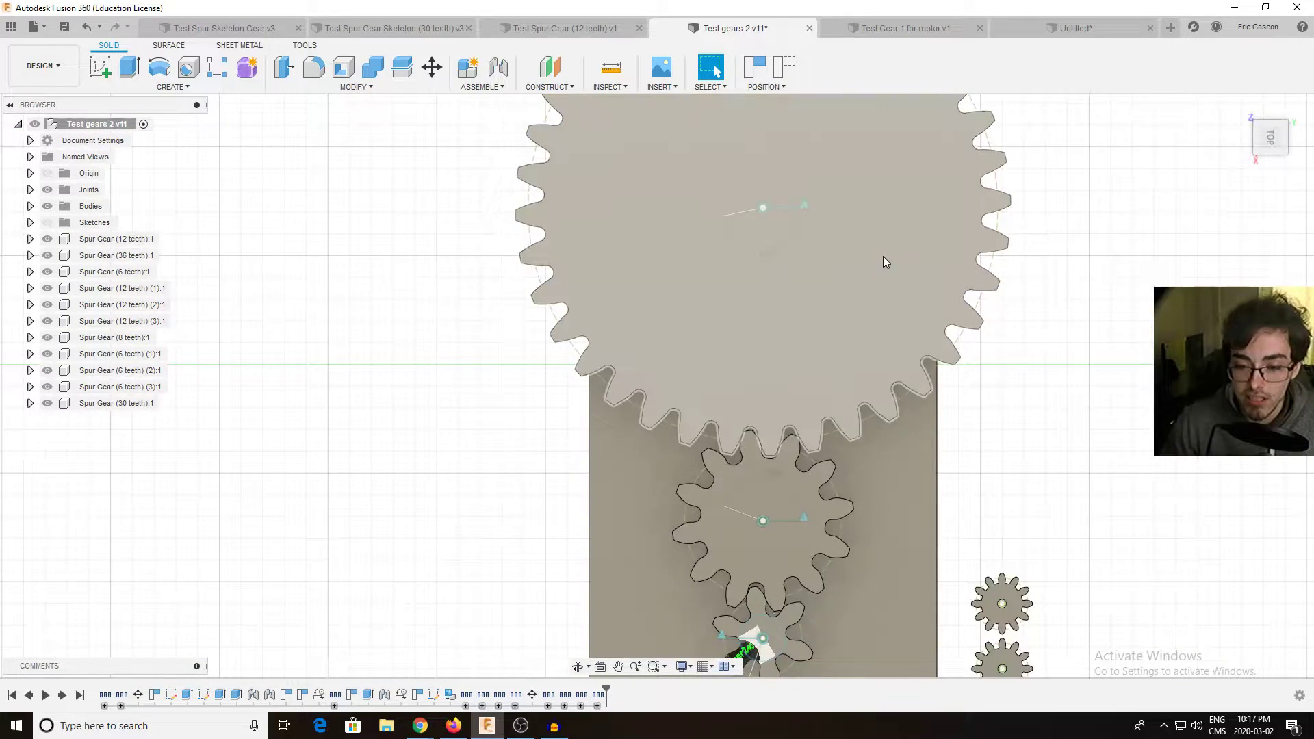
{"action": "left_click_drag", "start_coordinate": [883, 261], "coordinate": [935, 273]}
{"action": "left_click", "coordinate": [1076, 28]}
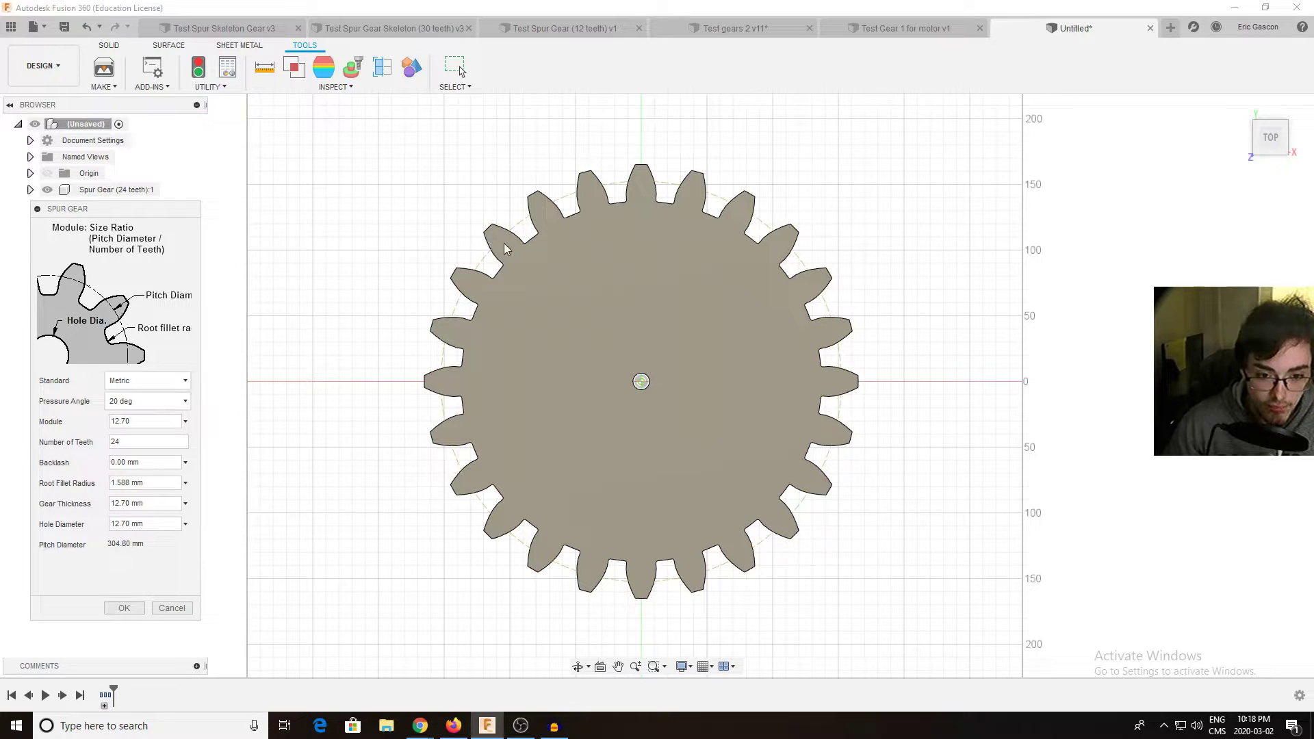
Step: Inspect the tooth profile and root fillets of the 24-tooth gear up close
{"action": "scroll", "coordinate": [496, 260], "scroll_direction": "up", "scroll_amount": 5}
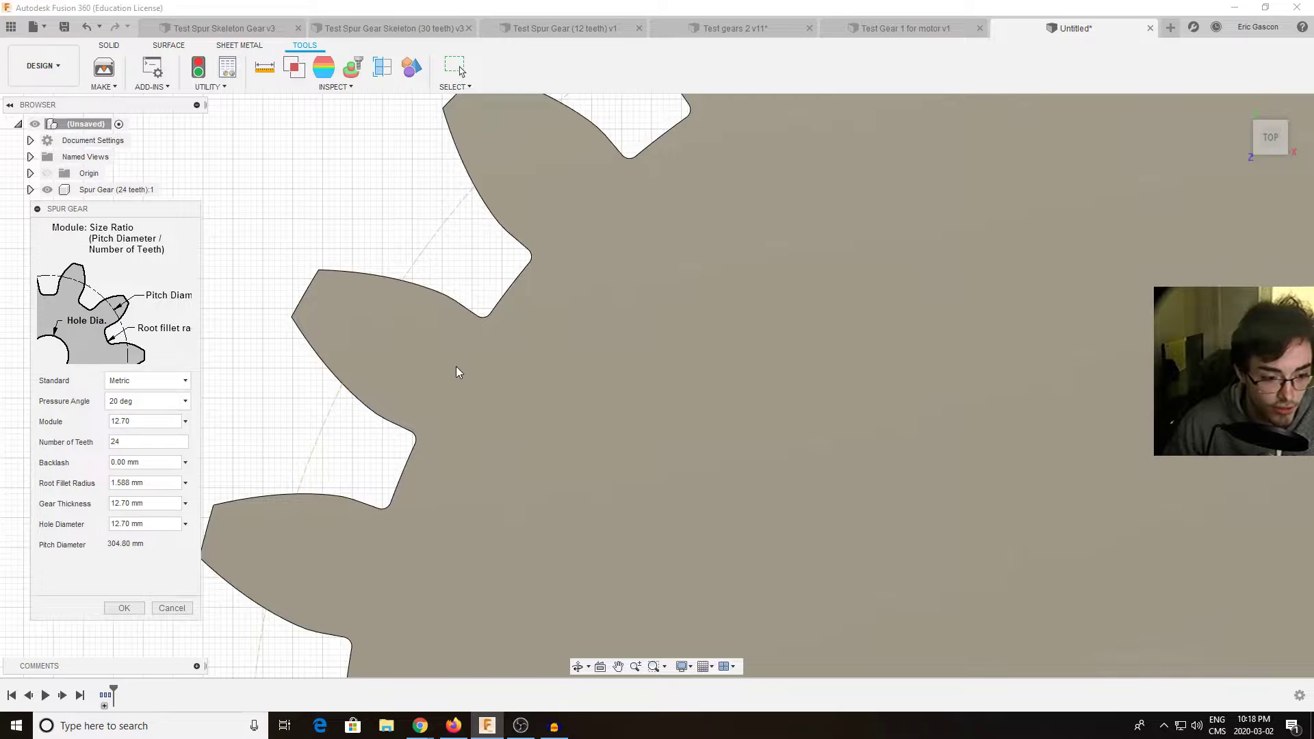
{"action": "scroll", "coordinate": [455, 367], "scroll_direction": "down", "scroll_amount": 5}
{"action": "middle_click_drag", "start_coordinate": [598, 523], "coordinate": [579, 397]}
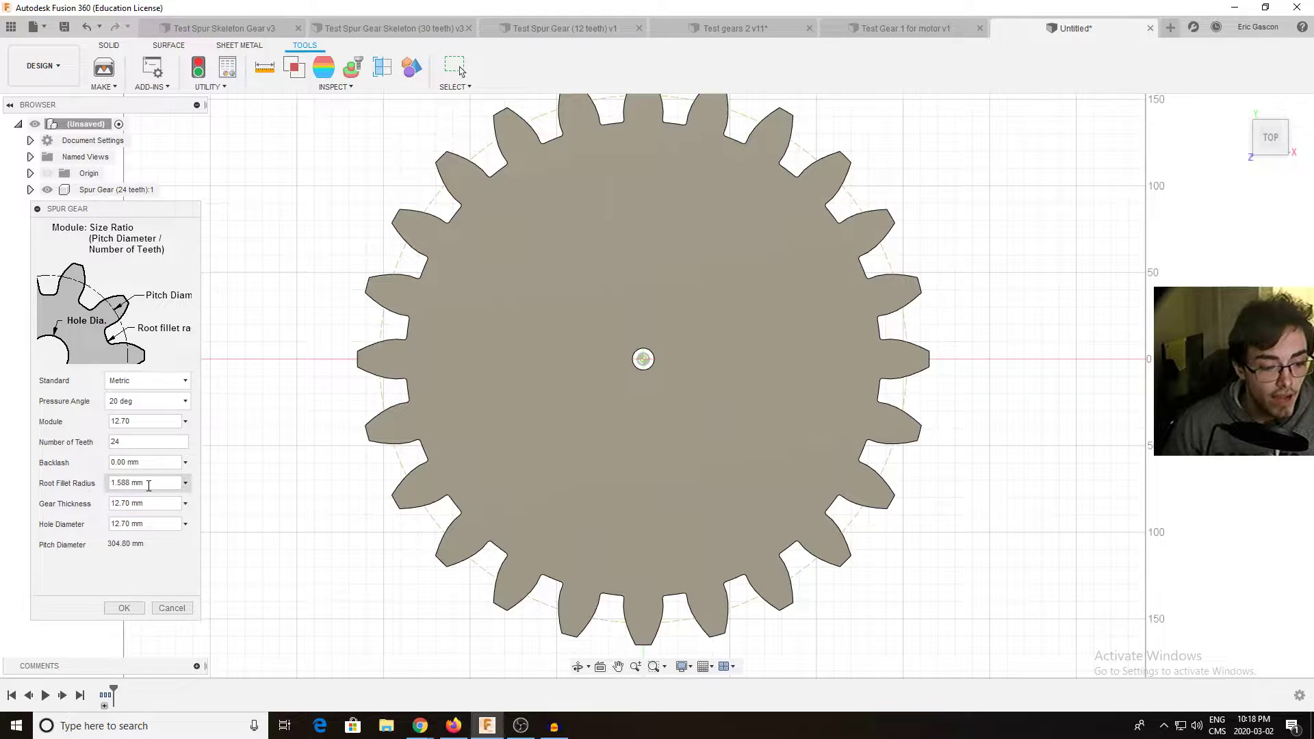
{"action": "scroll", "coordinate": [347, 329], "scroll_direction": "up", "scroll_amount": 5}
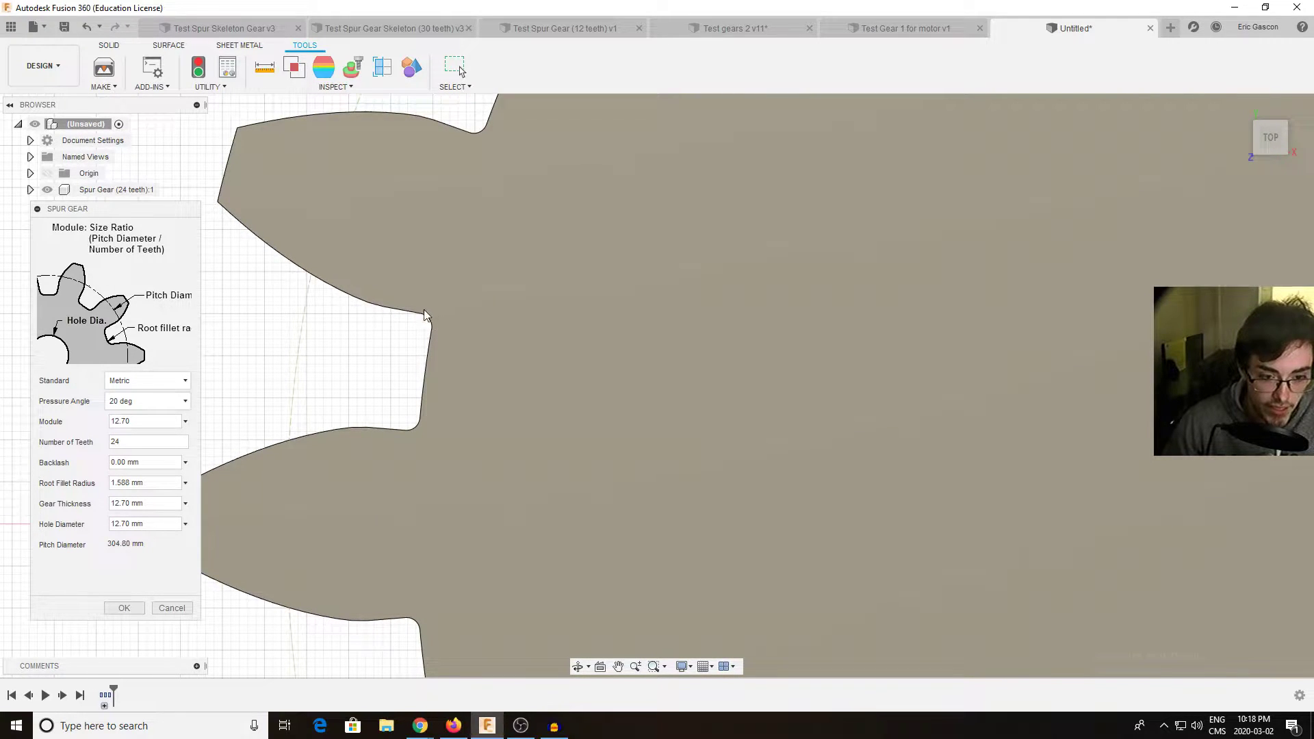
{"action": "scroll", "coordinate": [326, 409], "scroll_direction": "down", "scroll_amount": 6}
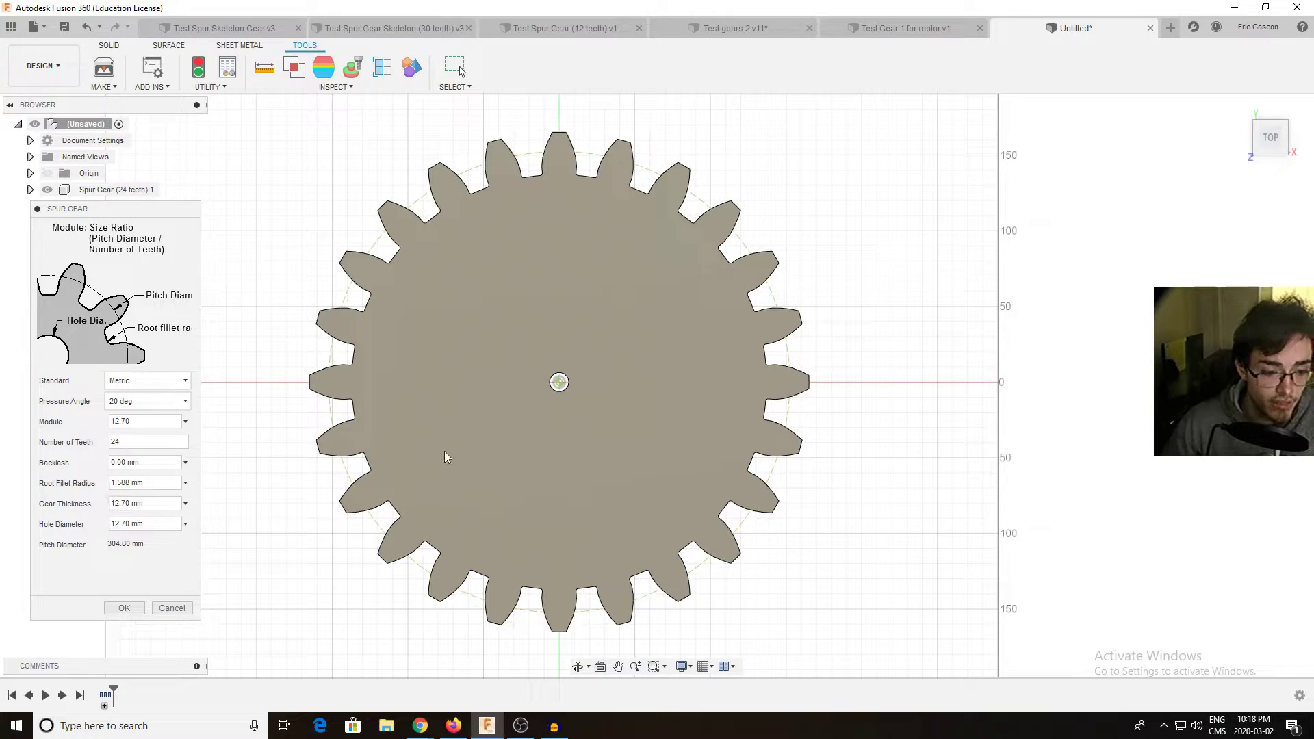
Step: Inspect the 24-tooth gear's thickness and centre hole from an angled view and up close
{"action": "scroll", "coordinate": [674, 401], "scroll_direction": "up", "scroll_amount": 3}
{"action": "scroll", "coordinate": [684, 387], "scroll_direction": "down", "scroll_amount": 4}
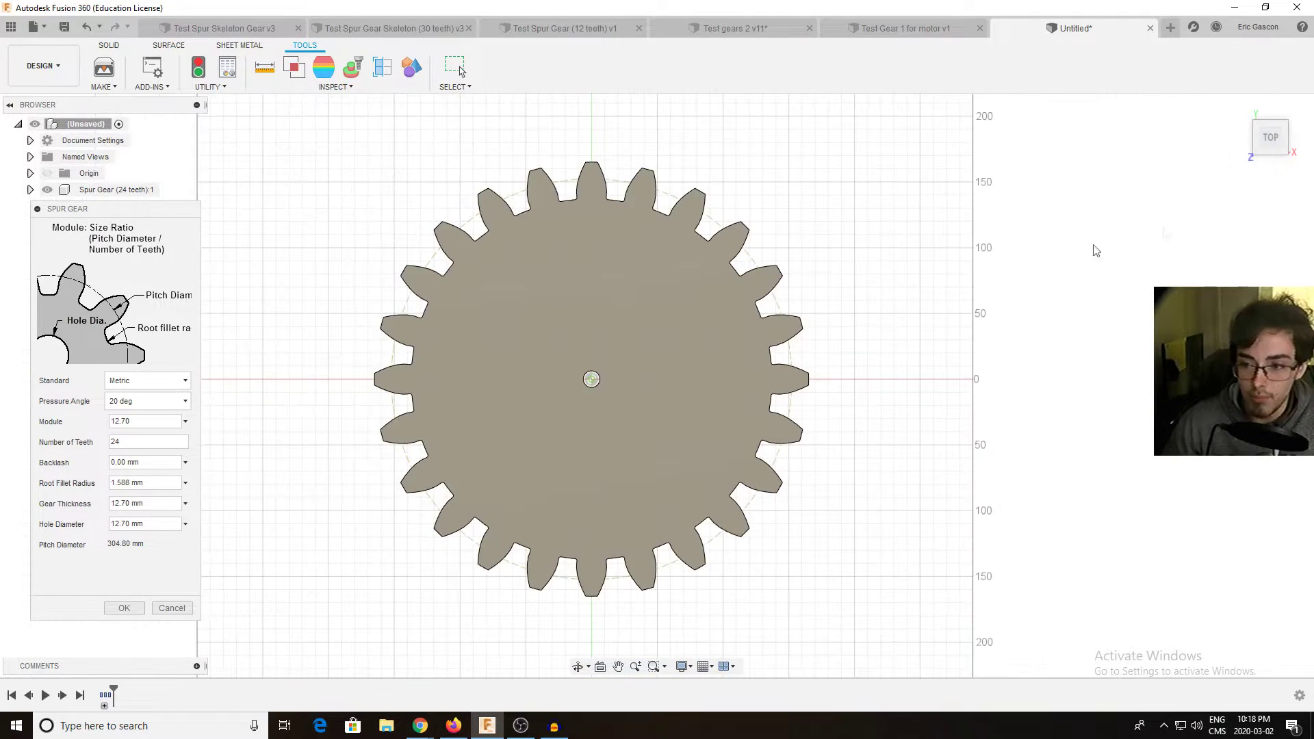
{"action": "left_click", "coordinate": [1272, 151]}
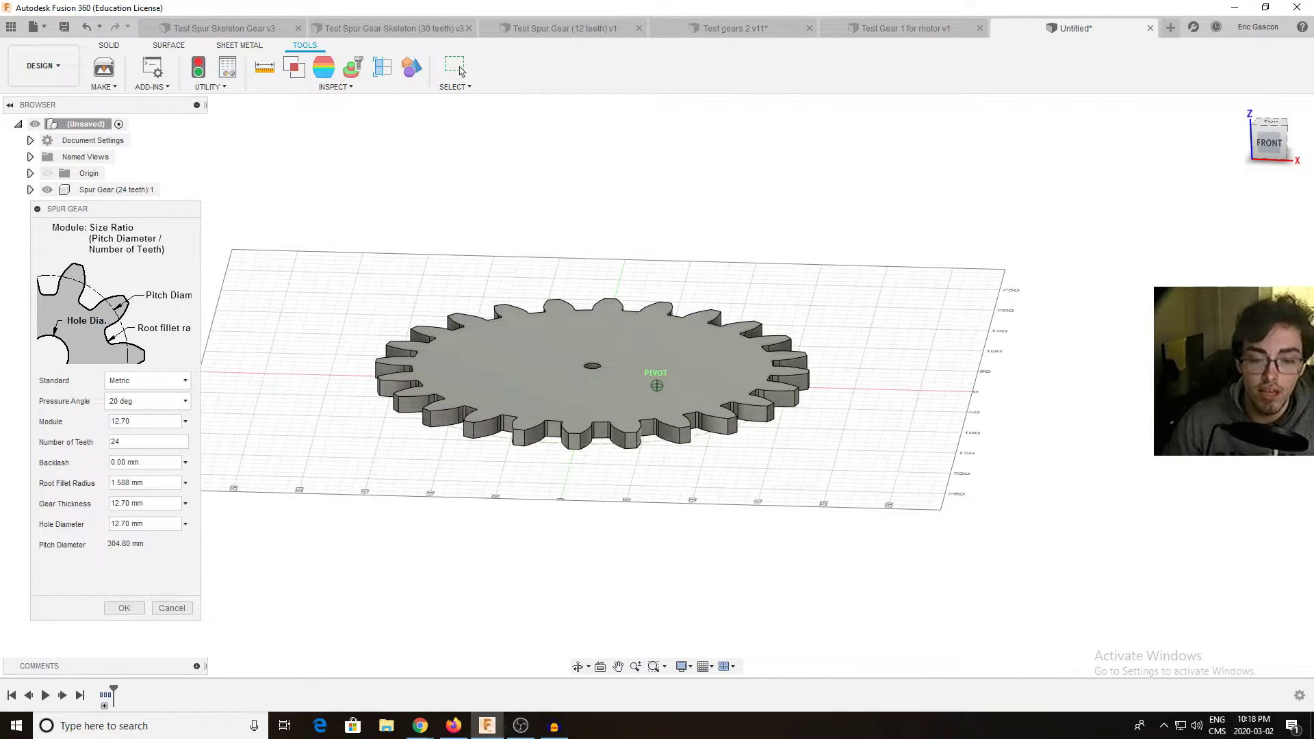
{"action": "left_click", "coordinate": [1269, 123]}
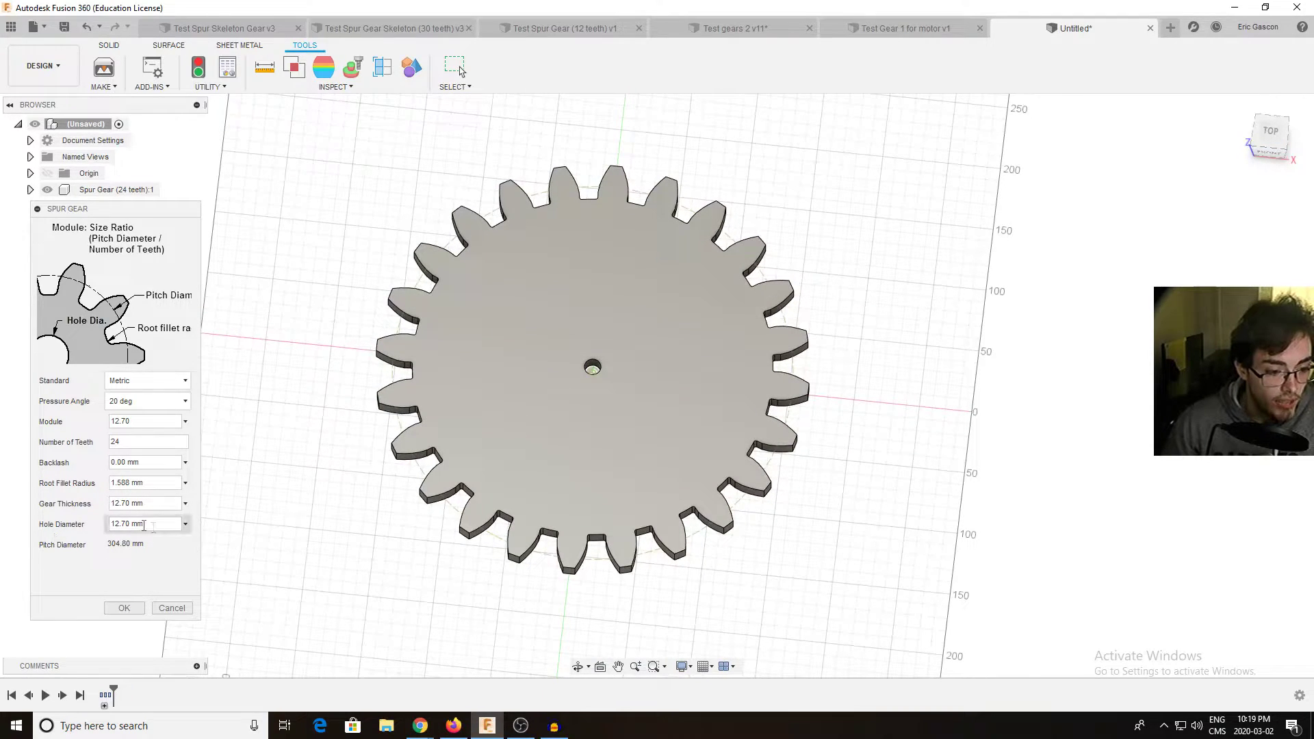
{"action": "scroll", "coordinate": [581, 372], "scroll_direction": "up", "scroll_amount": 5}
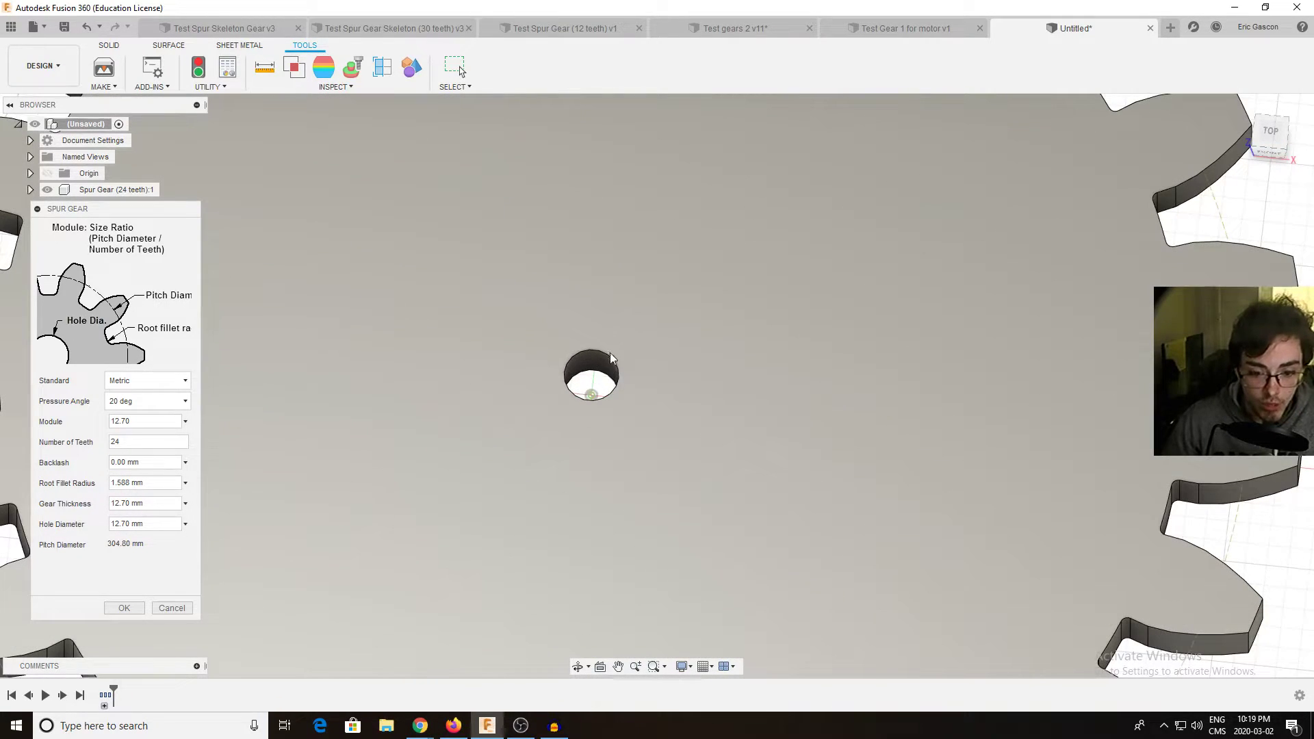
{"action": "scroll", "coordinate": [532, 441], "scroll_direction": "down", "scroll_amount": 6}
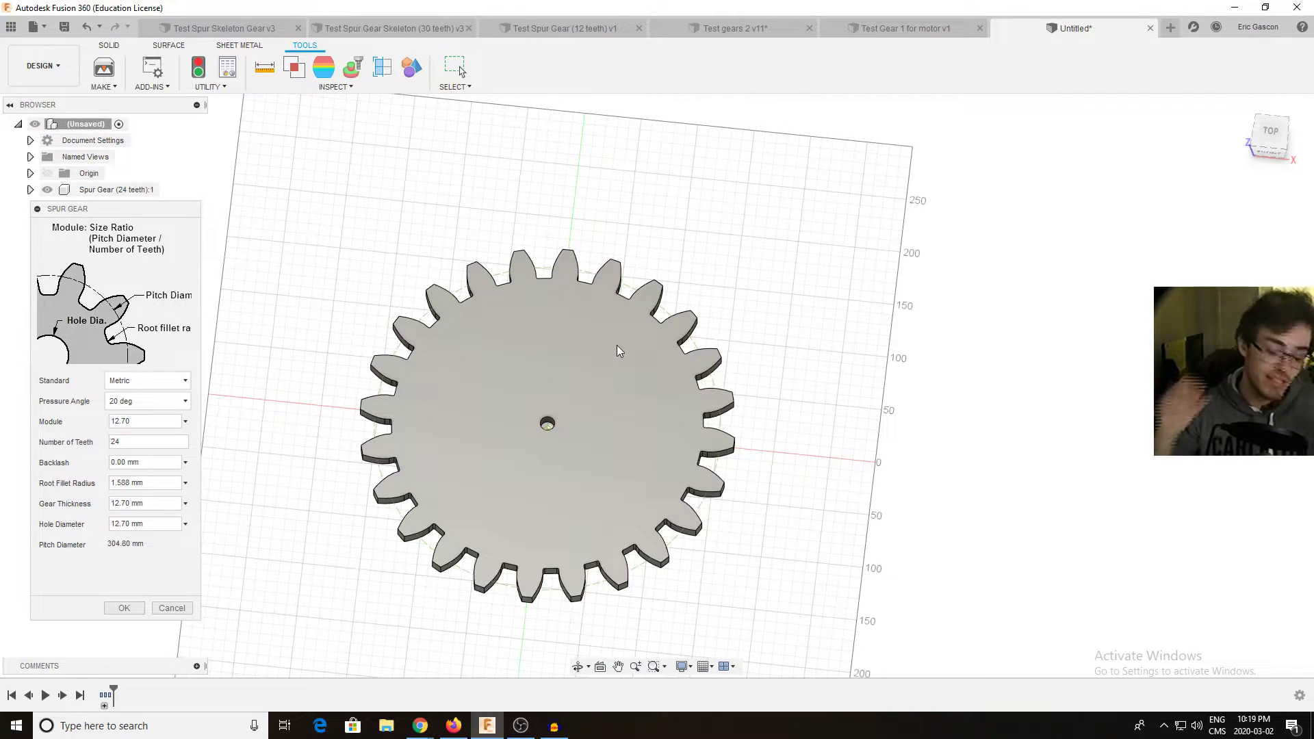
Step: Accept the spur gear settings and delete the resulting 24-tooth gear component from the design
{"action": "key", "text": "Return"}
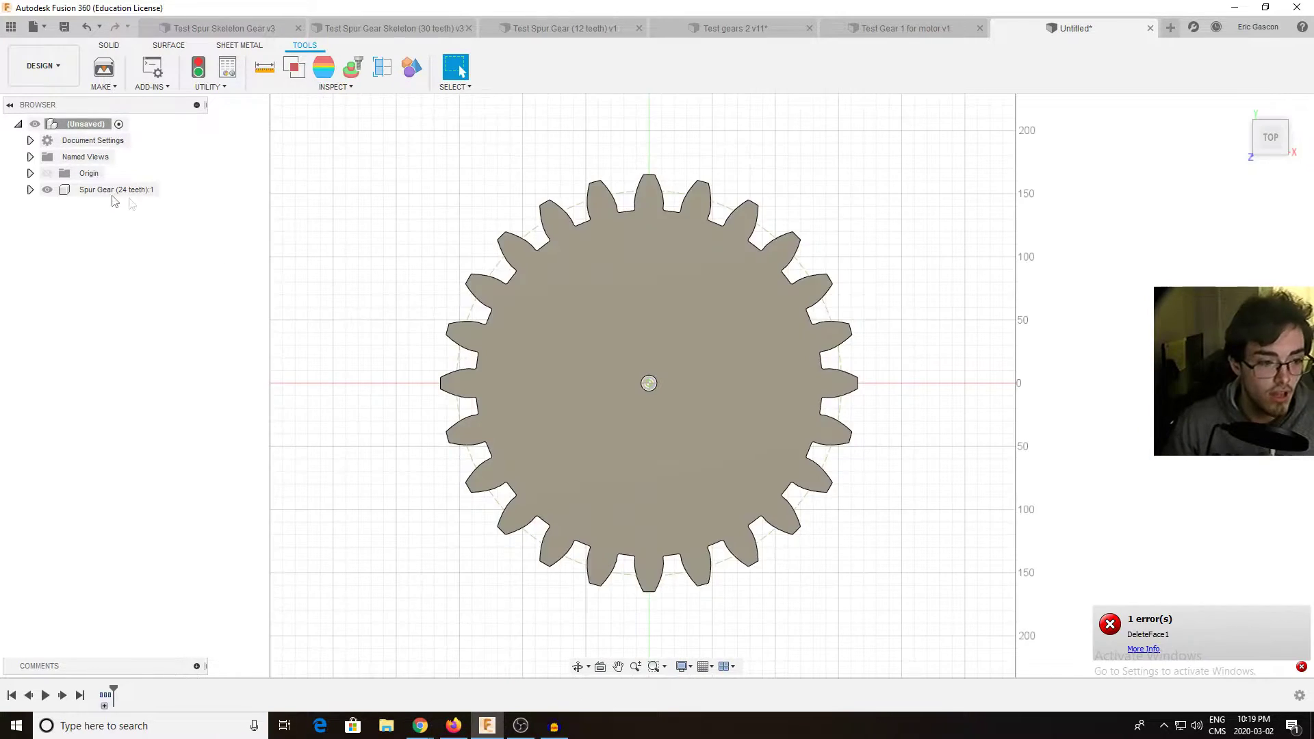
{"action": "right_click", "coordinate": [96, 191]}
{"action": "left_click", "coordinate": [145, 457]}
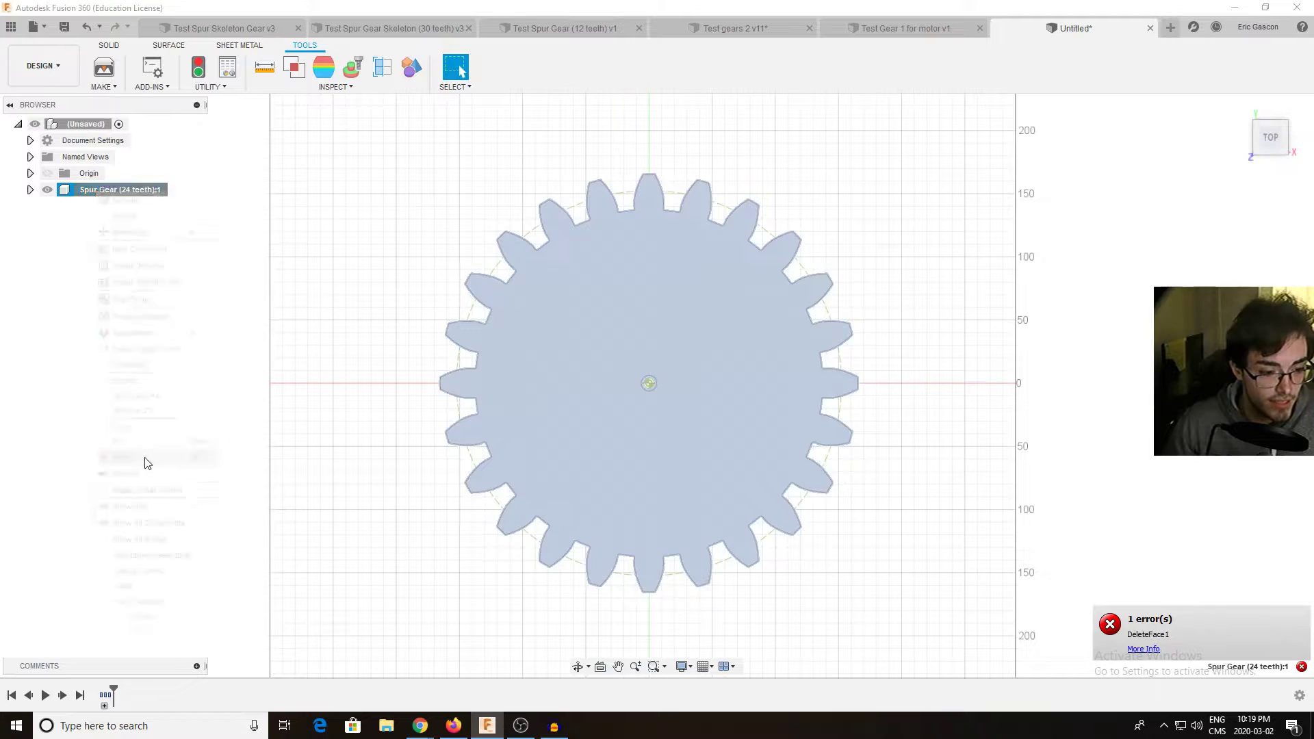
{"action": "left_click", "coordinate": [606, 392]}
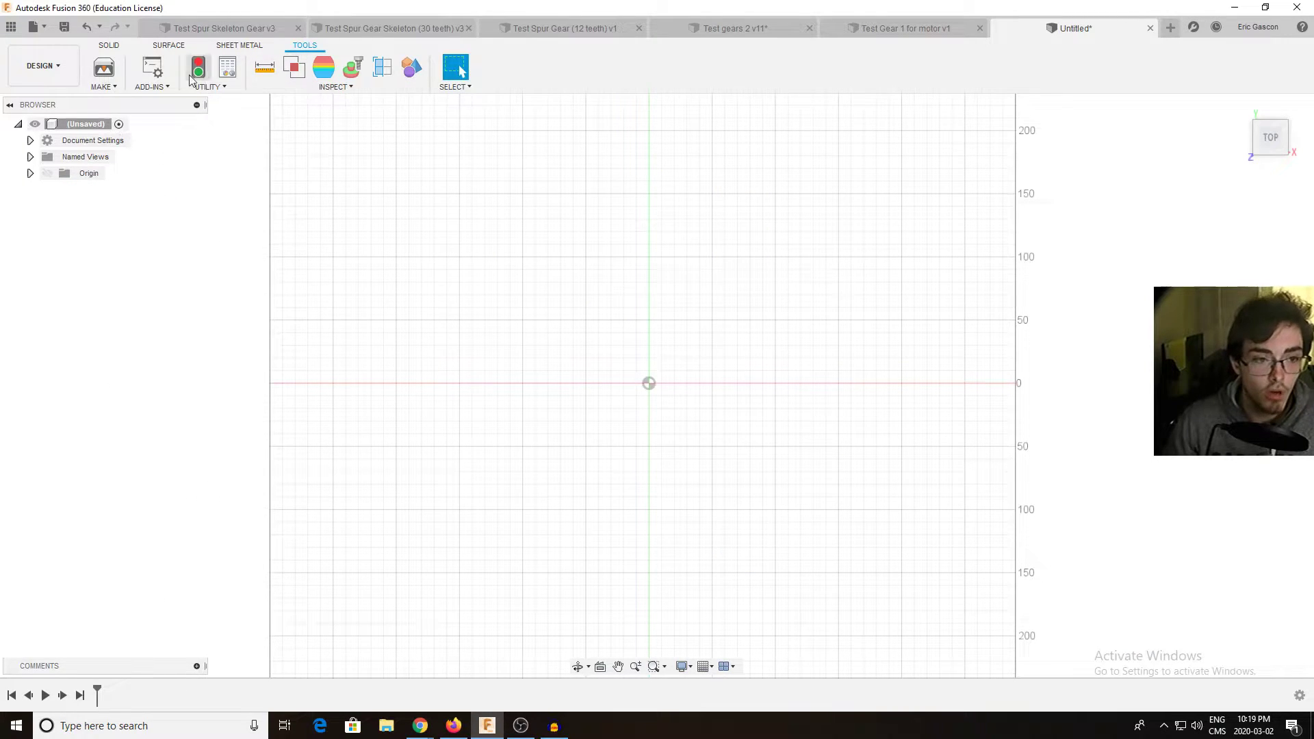
Step: Close the untitled design and look over the open gear designs, ending on Test Spur Gear Skeleton (30 teeth)
{"action": "left_click", "coordinate": [161, 87]}
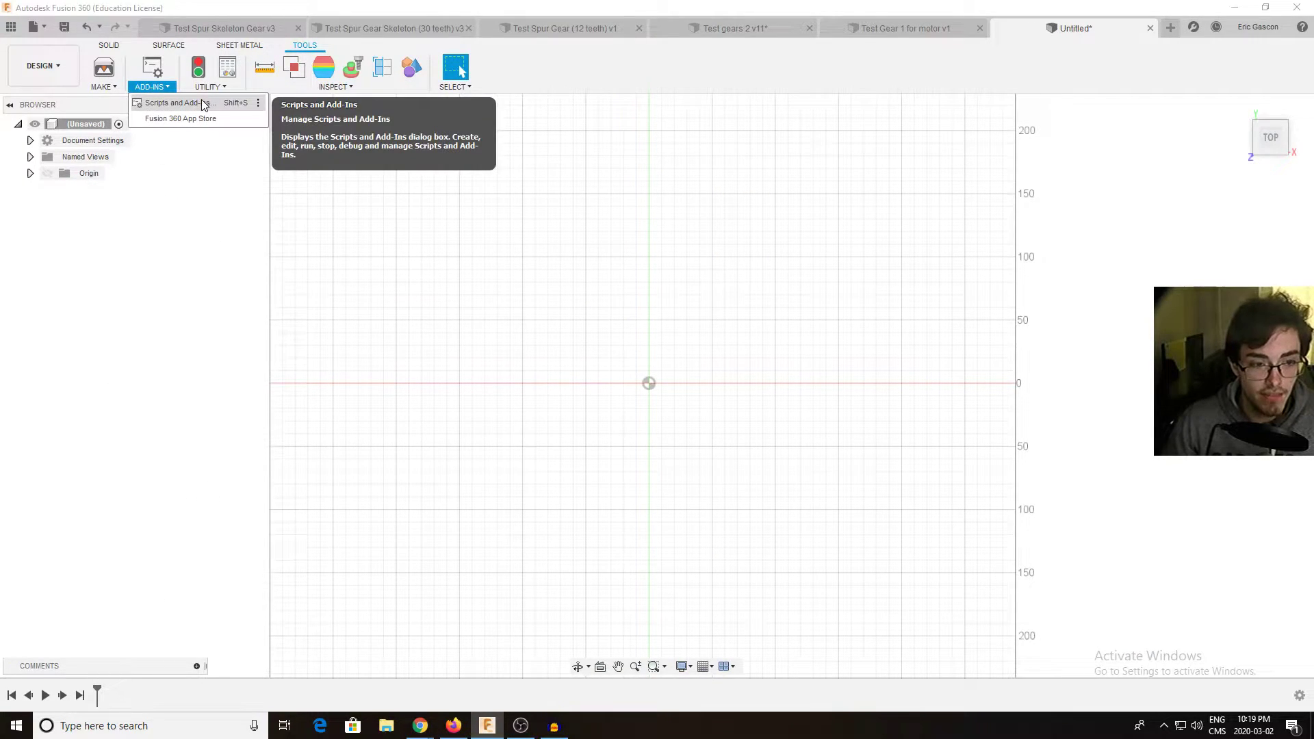
{"action": "left_click", "coordinate": [390, 28]}
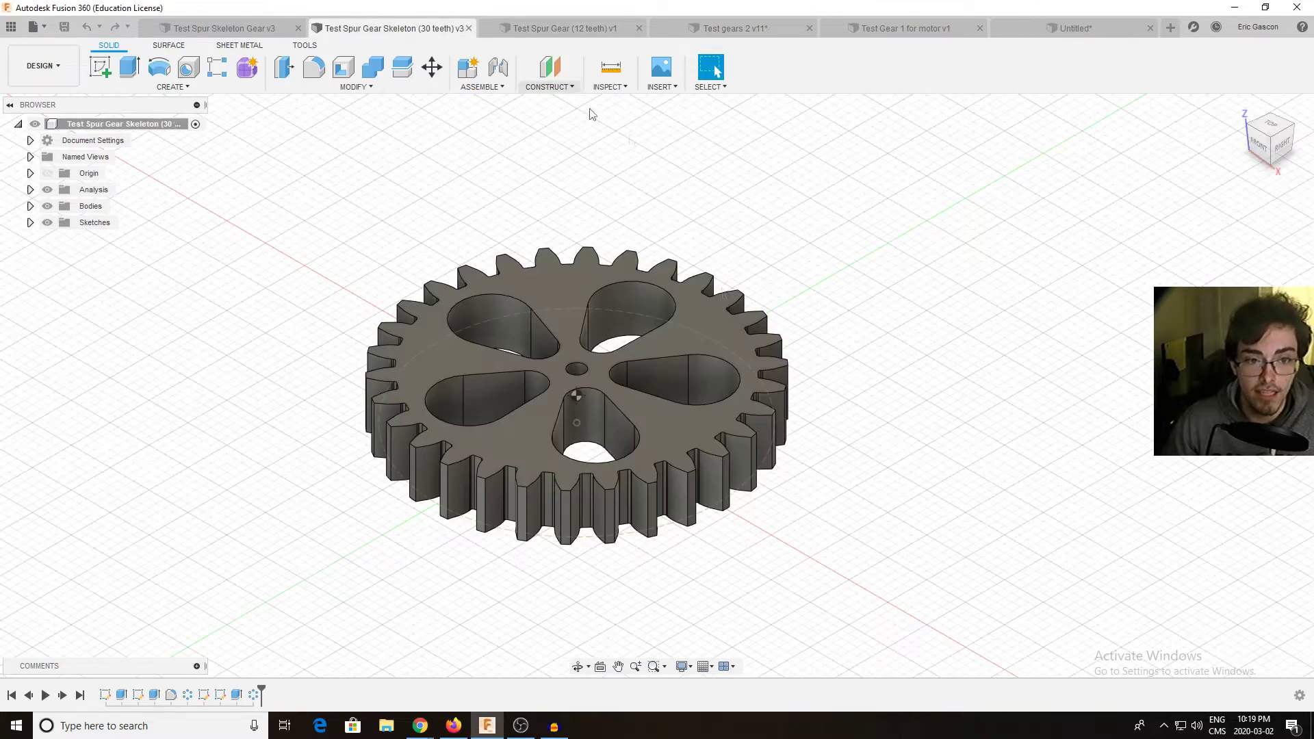
{"action": "left_click", "coordinate": [1268, 129]}
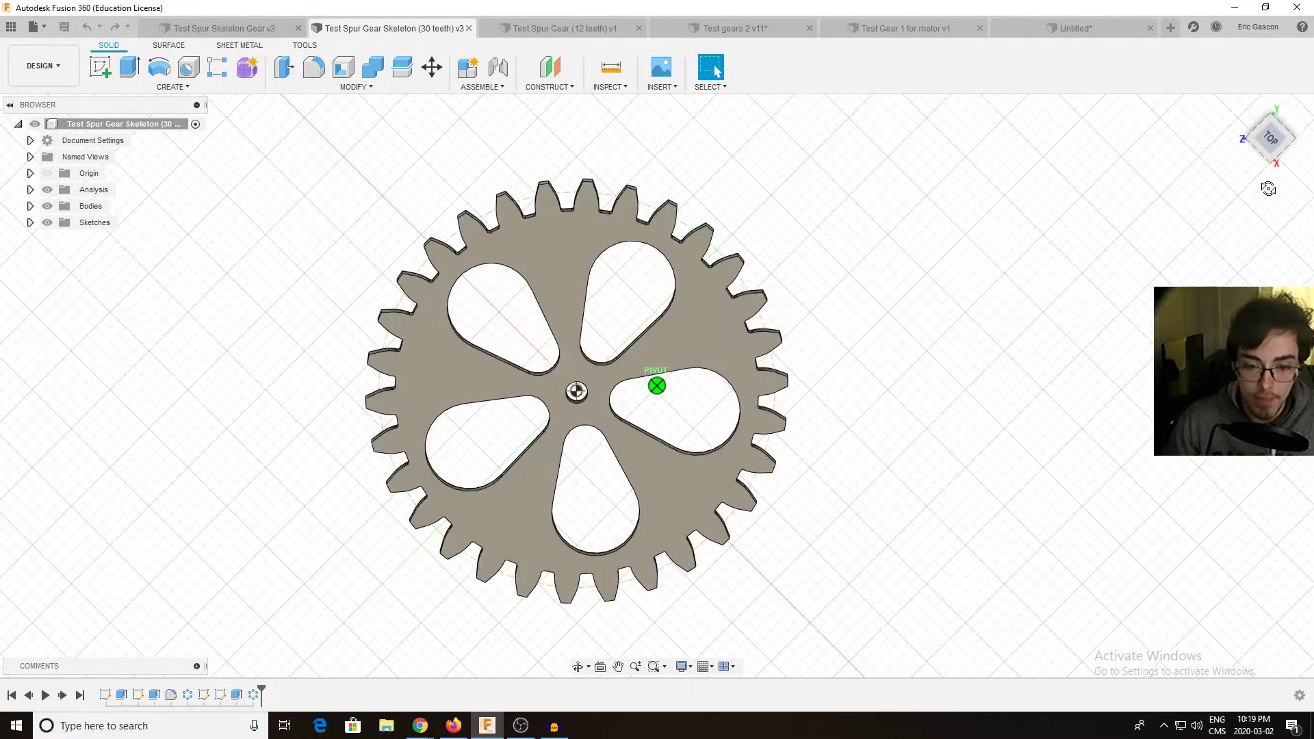
{"action": "left_click", "coordinate": [903, 28]}
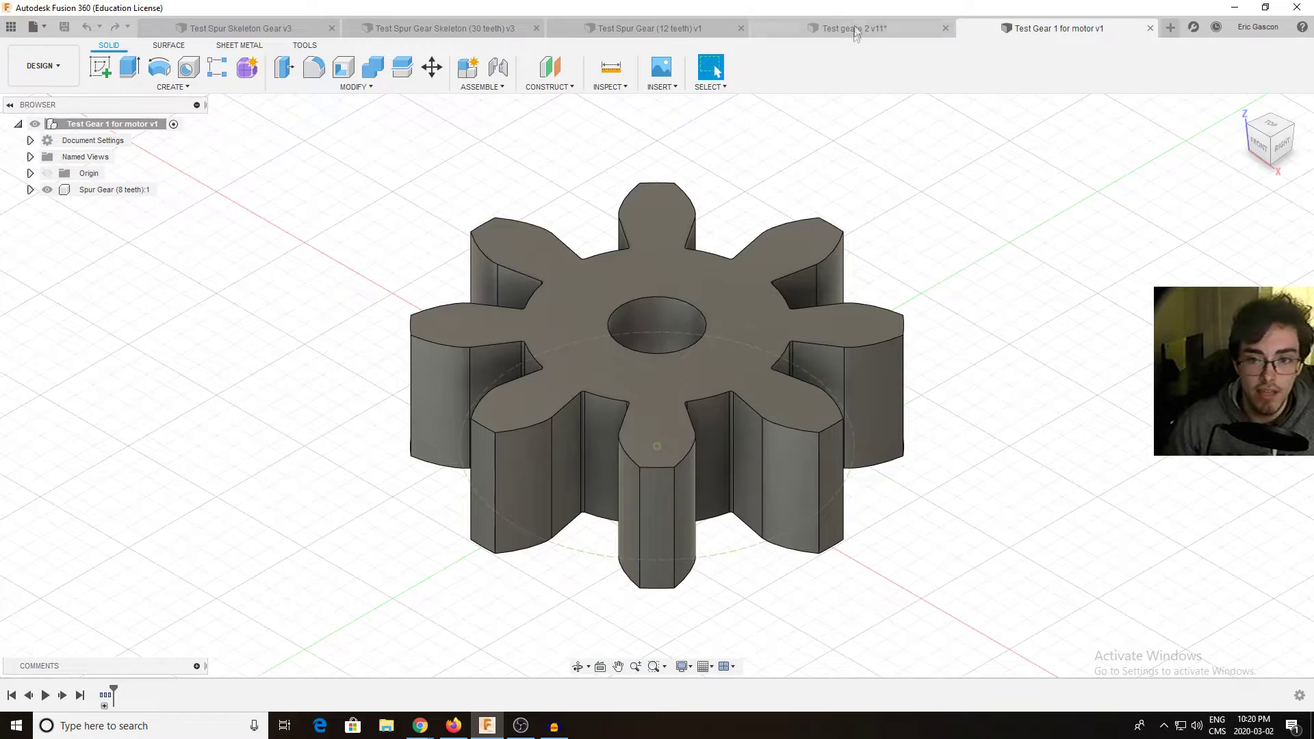
{"action": "left_click", "coordinate": [852, 28]}
{"action": "left_click", "coordinate": [650, 28]}
{"action": "left_click", "coordinate": [490, 33]}
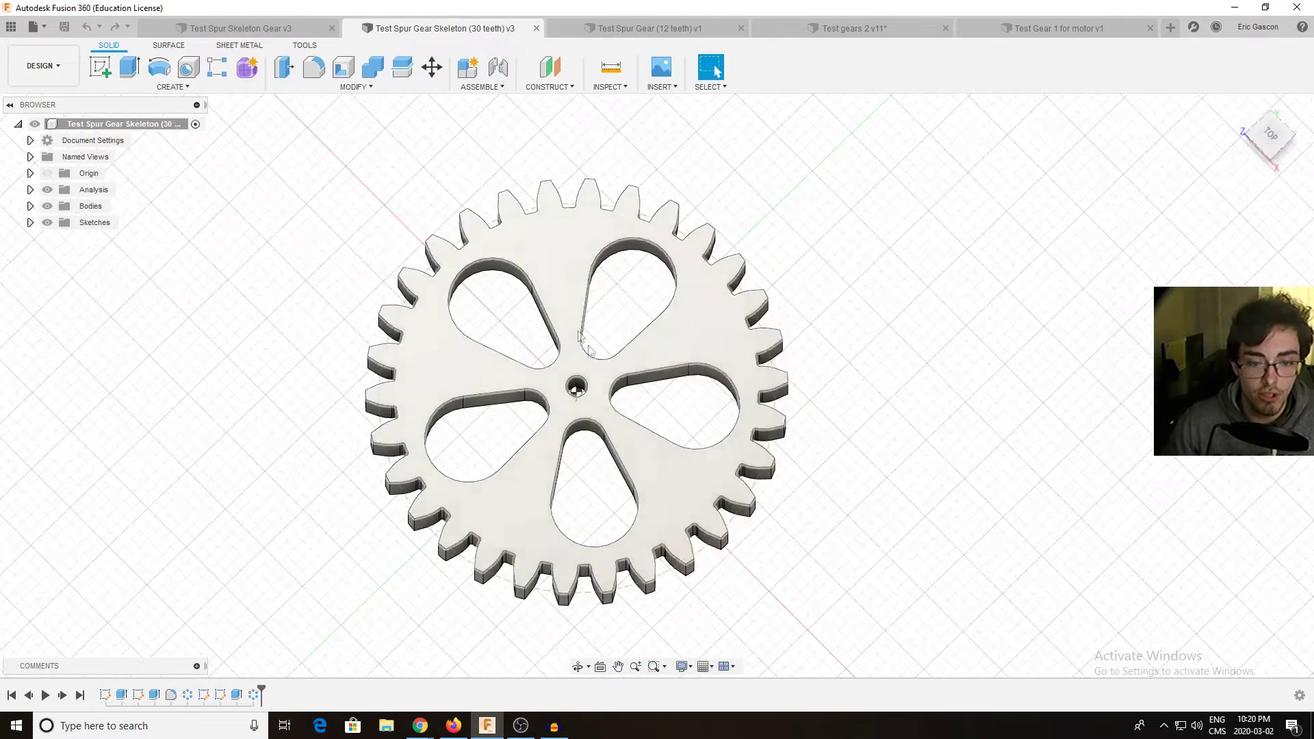
Step: Create a new empty design and orient it to the top view
{"action": "left_click", "coordinate": [44, 27]}
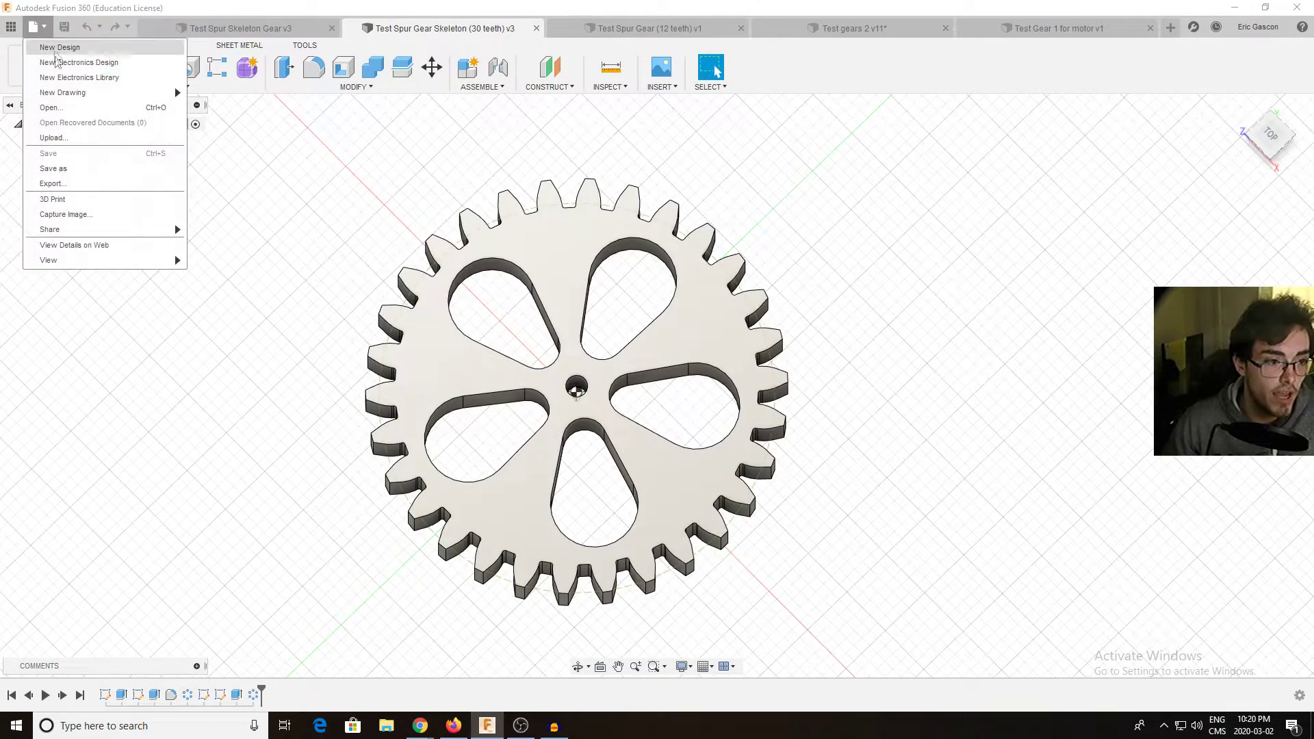
{"action": "left_click", "coordinate": [62, 47]}
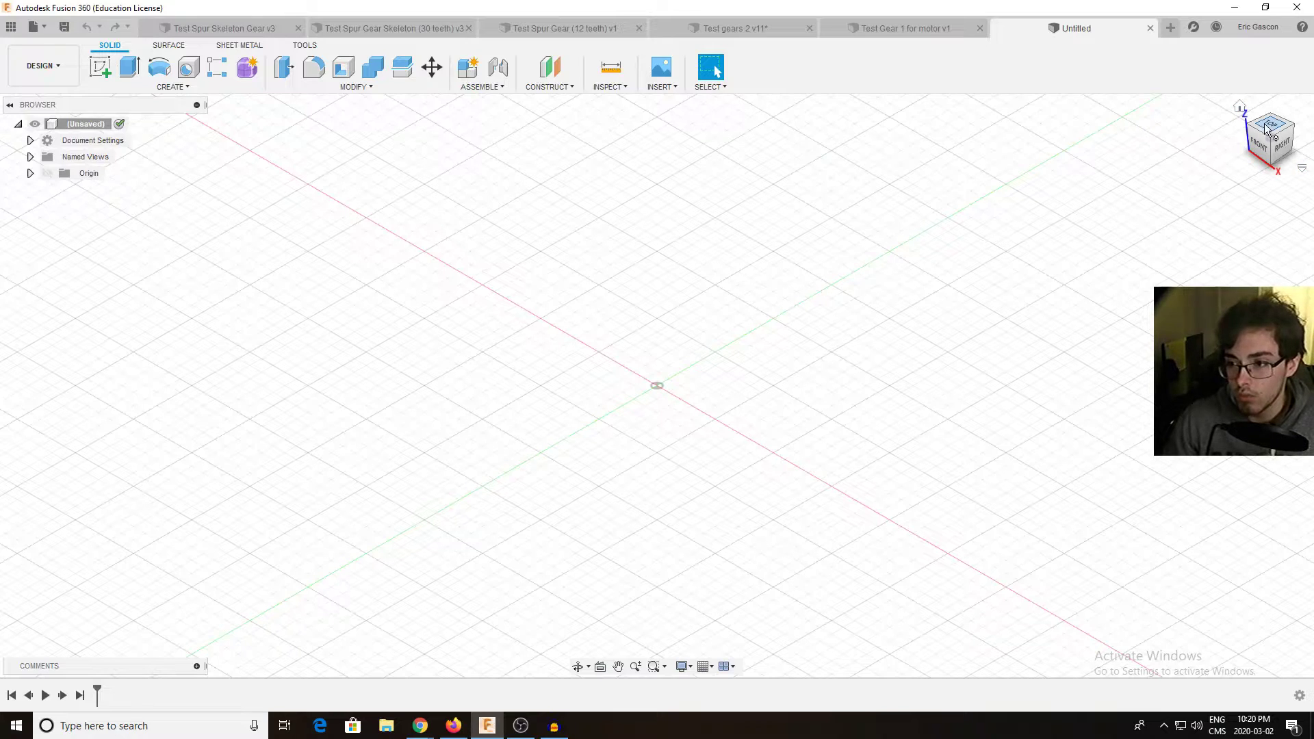
{"action": "left_click", "coordinate": [1270, 125]}
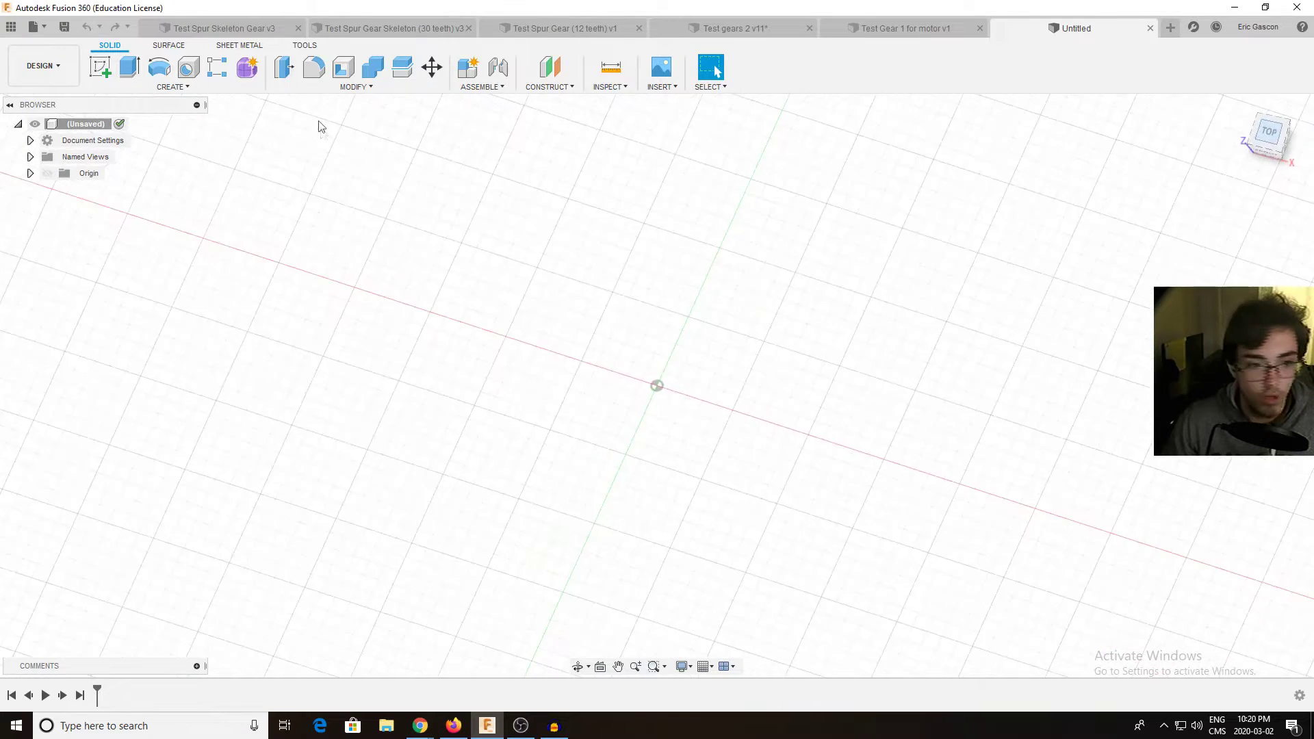
Step: Run the C++ SpurGear sample script in the new design
{"action": "left_click", "coordinate": [308, 46]}
{"action": "left_click", "coordinate": [152, 87]}
{"action": "left_click", "coordinate": [184, 103]}
{"action": "scroll", "coordinate": [730, 369], "scroll_direction": "down", "scroll_amount": 3}
{"action": "double_click", "coordinate": [730, 368]}
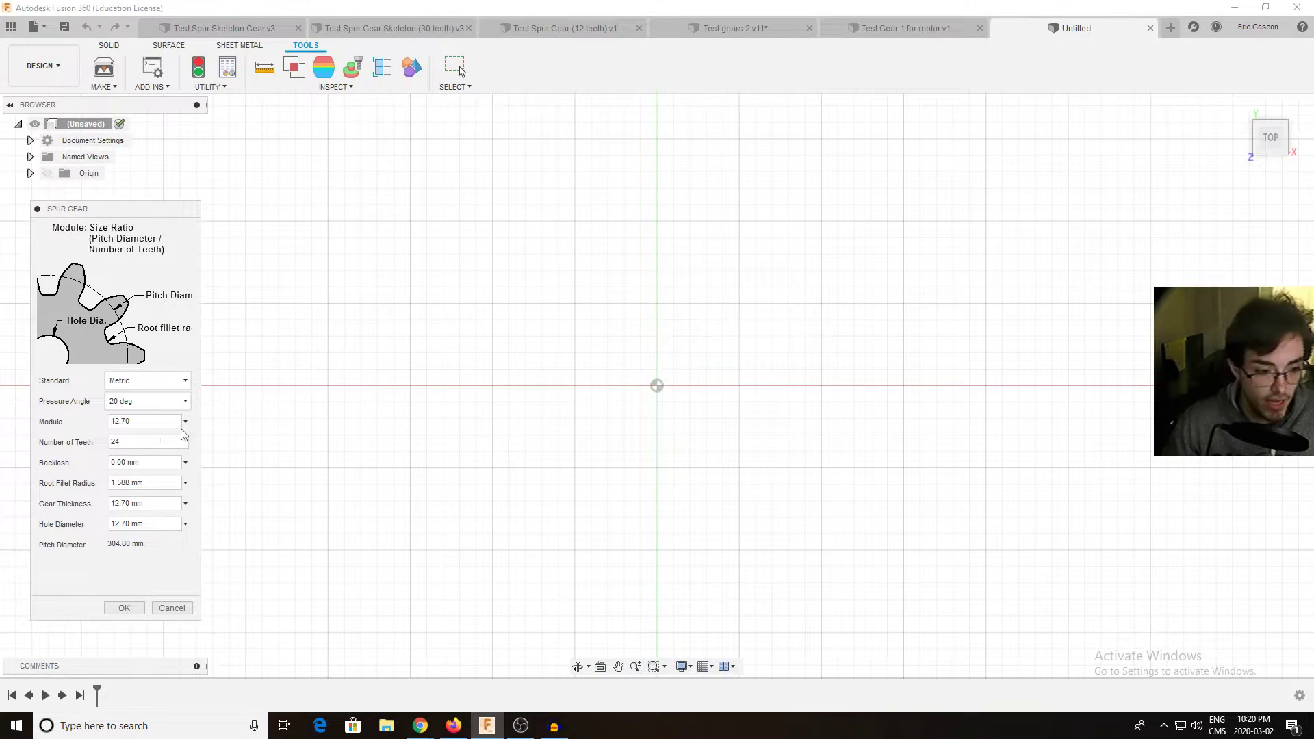
Step: Set the spur gear's number of teeth to 6 and its module to 1
{"action": "double_click", "coordinate": [137, 442]}
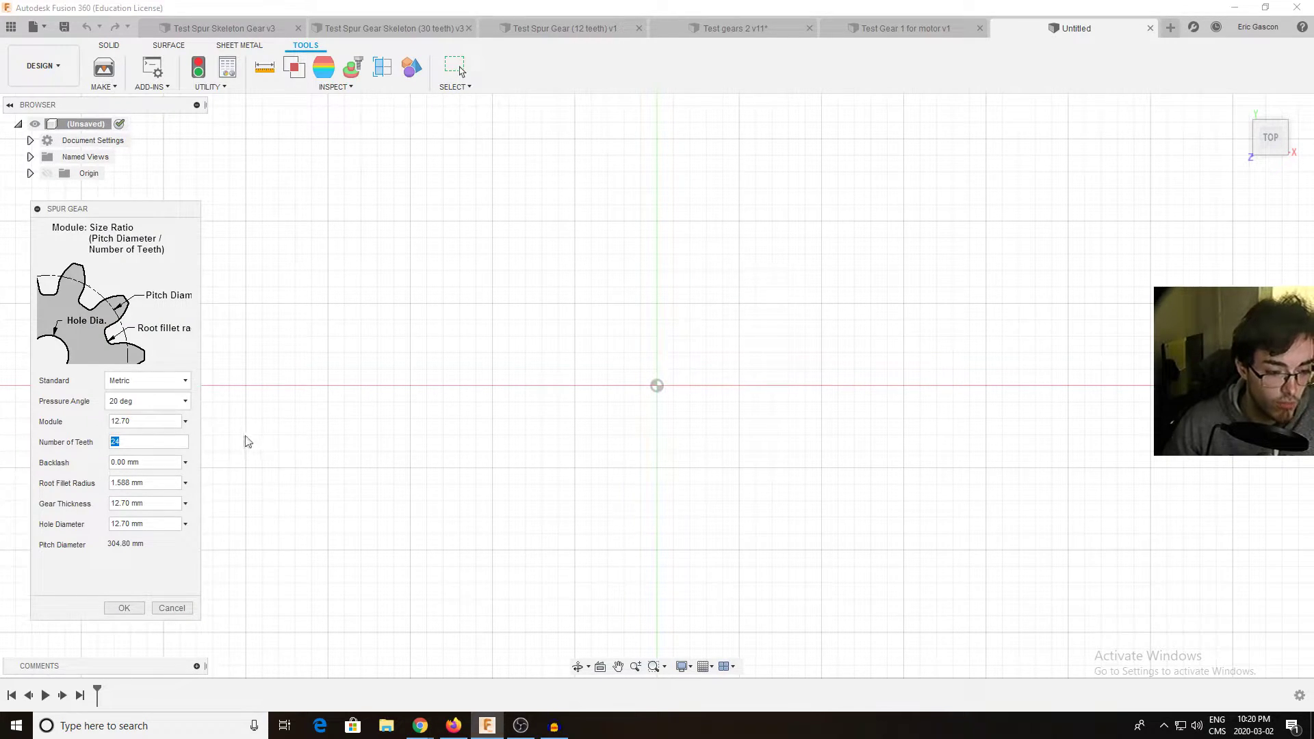
{"action": "type", "text": "8"}
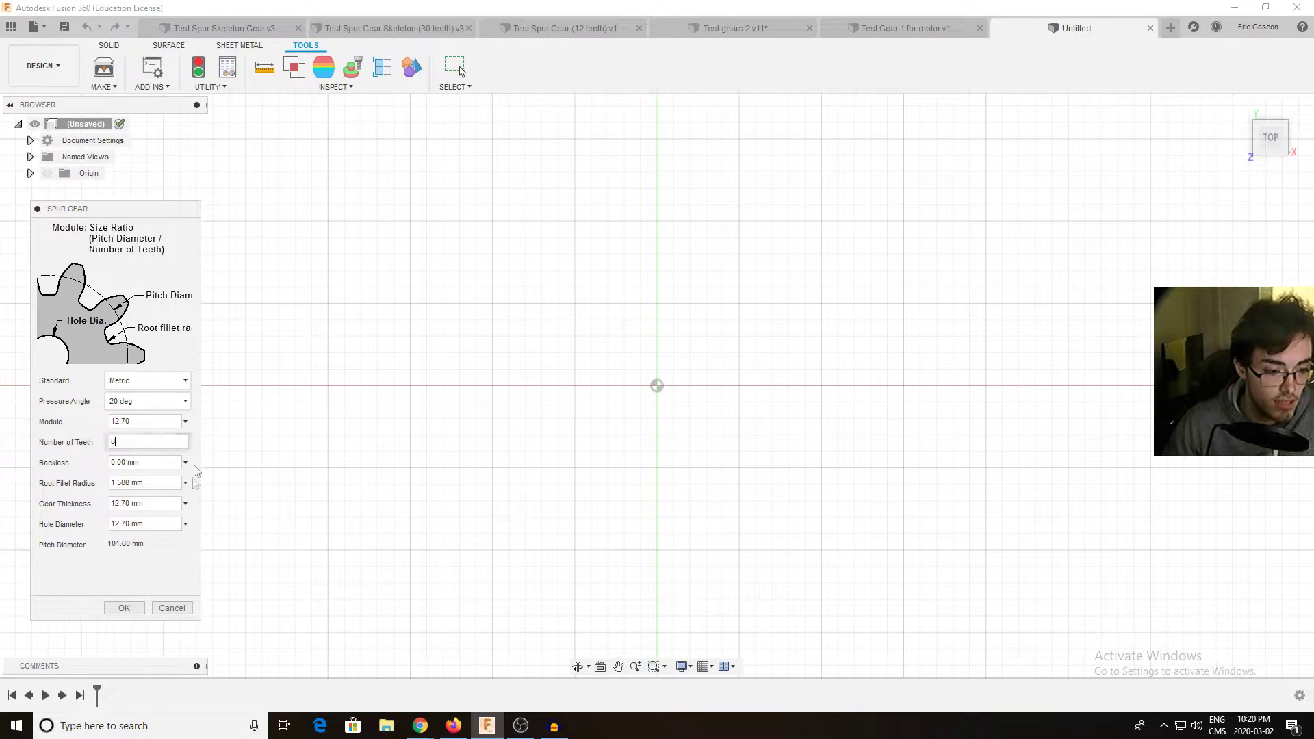
{"action": "double_click", "coordinate": [154, 441]}
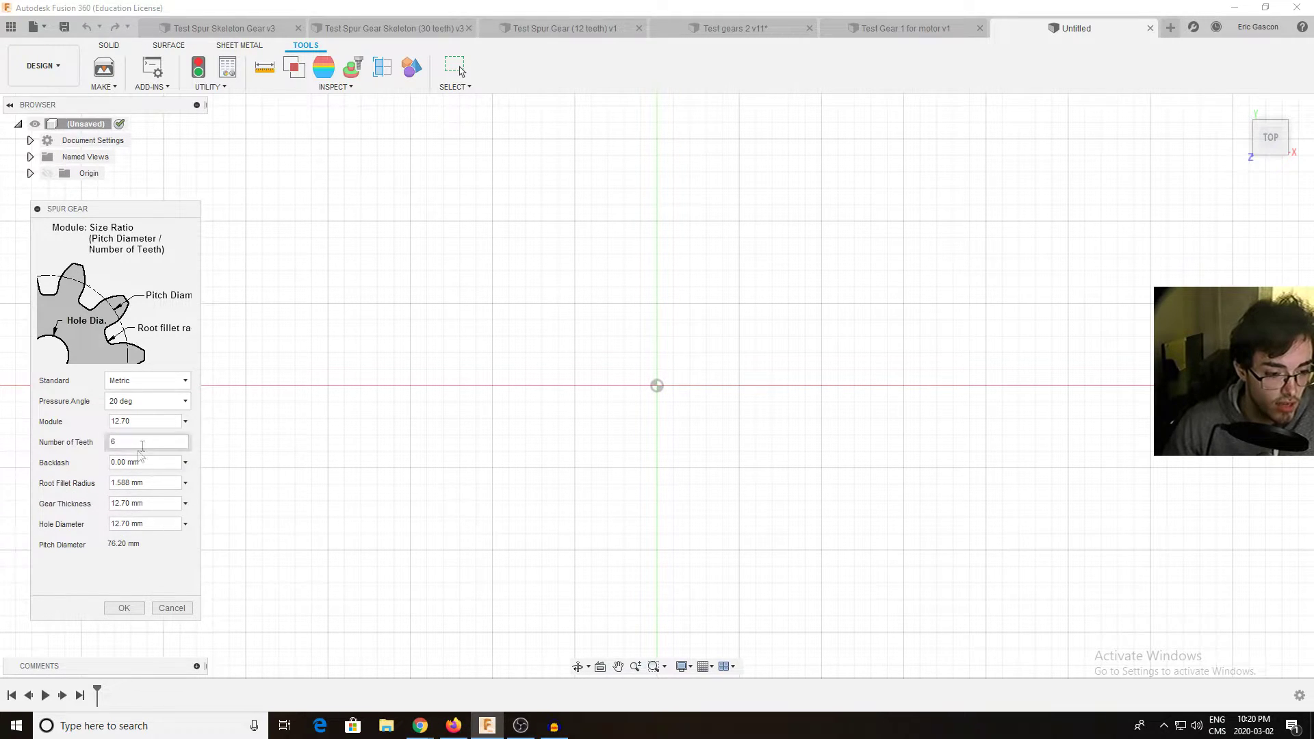
{"action": "type", "text": "6"}
{"action": "left_click", "coordinate": [152, 404]}
{"action": "left_click", "coordinate": [61, 424]}
{"action": "double_click", "coordinate": [137, 420]}
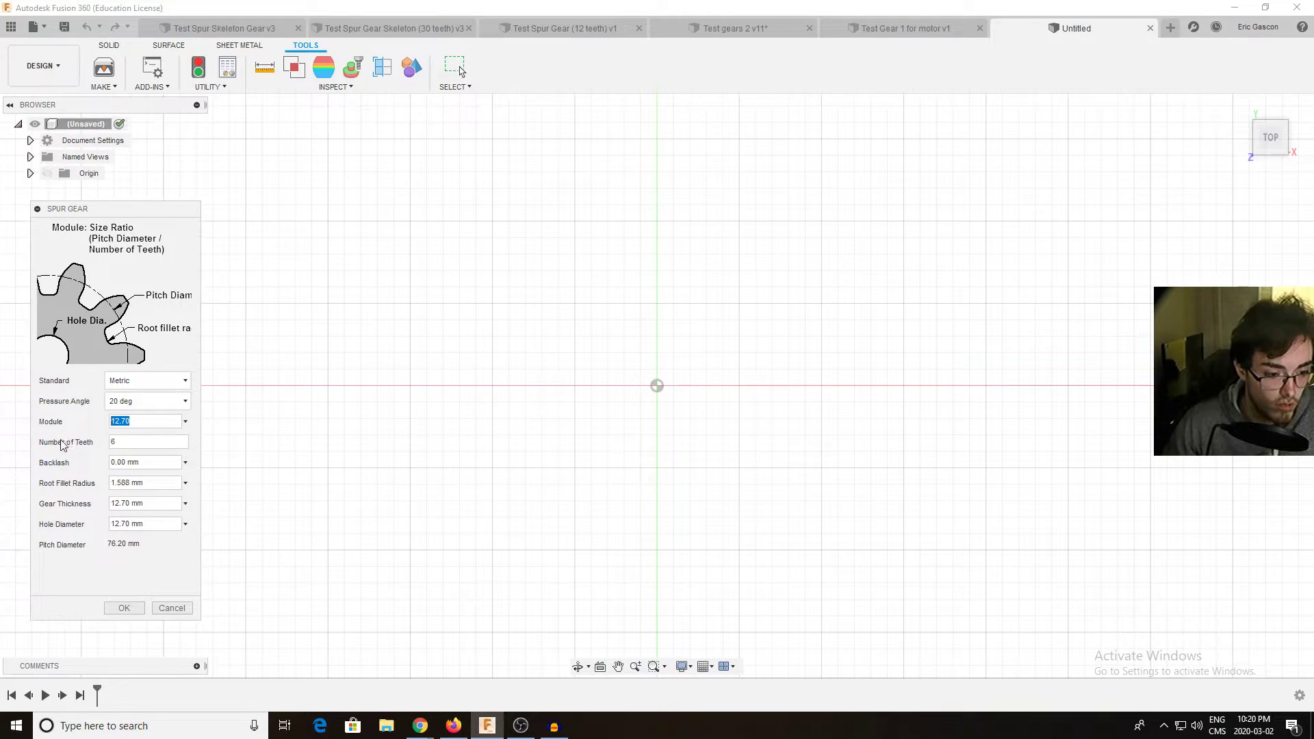
{"action": "type", "text": "1"}
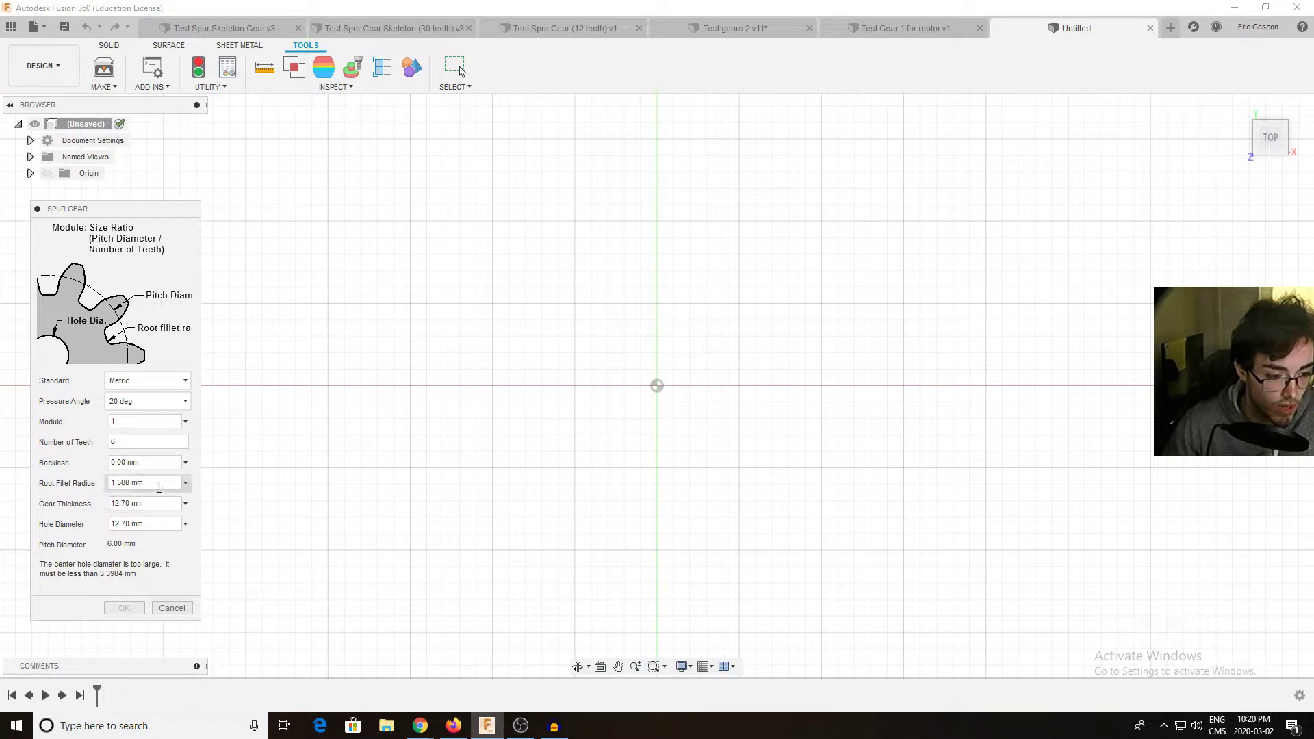
Step: Set the hole diameter to 2 mm and the root fillet radius to 0.58 mm, and create the 6-tooth gear
{"action": "double_click", "coordinate": [152, 523]}
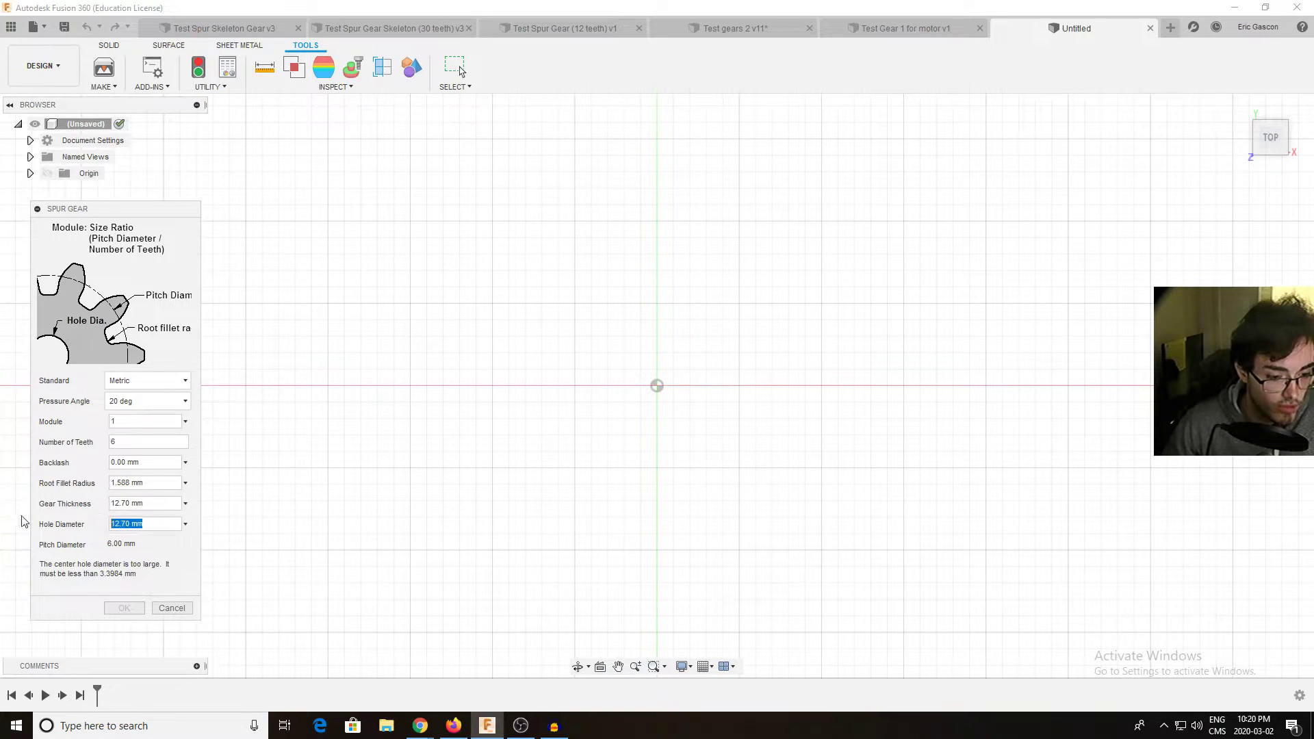
{"action": "type", "text": "2"}
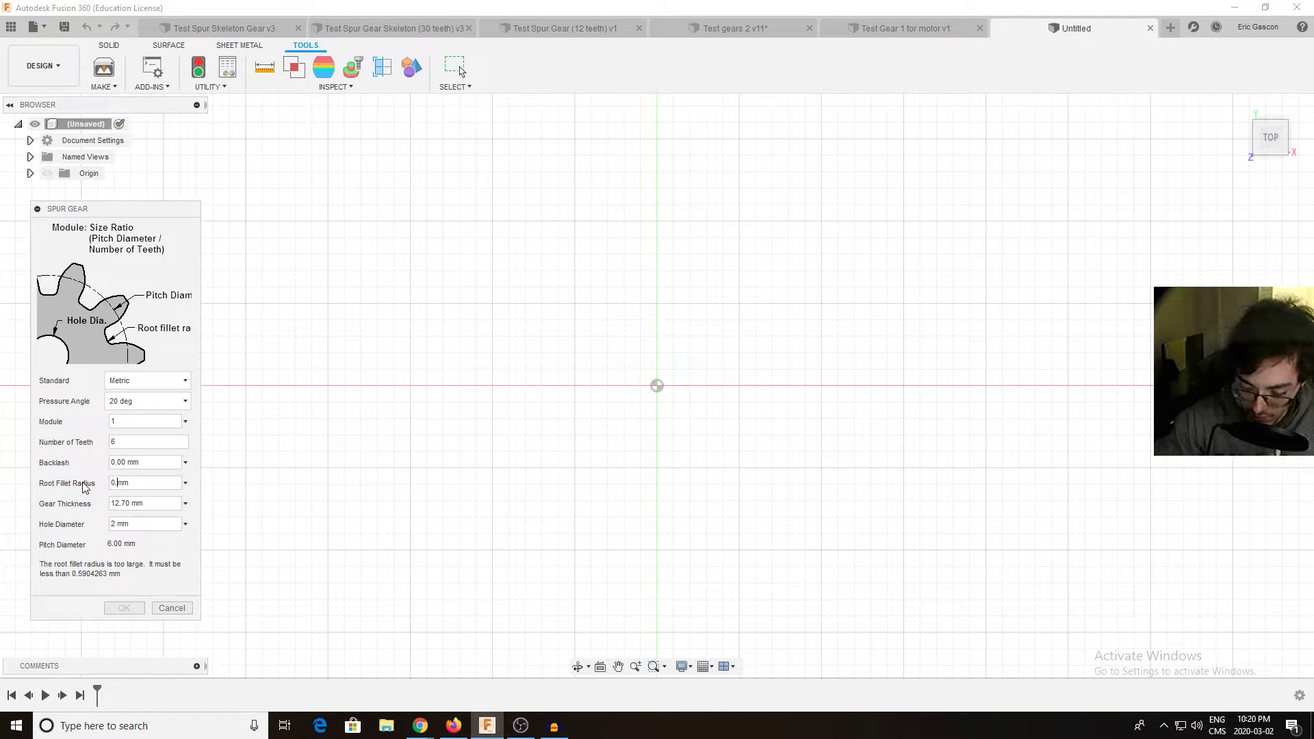
{"action": "key", "text": "Return"}
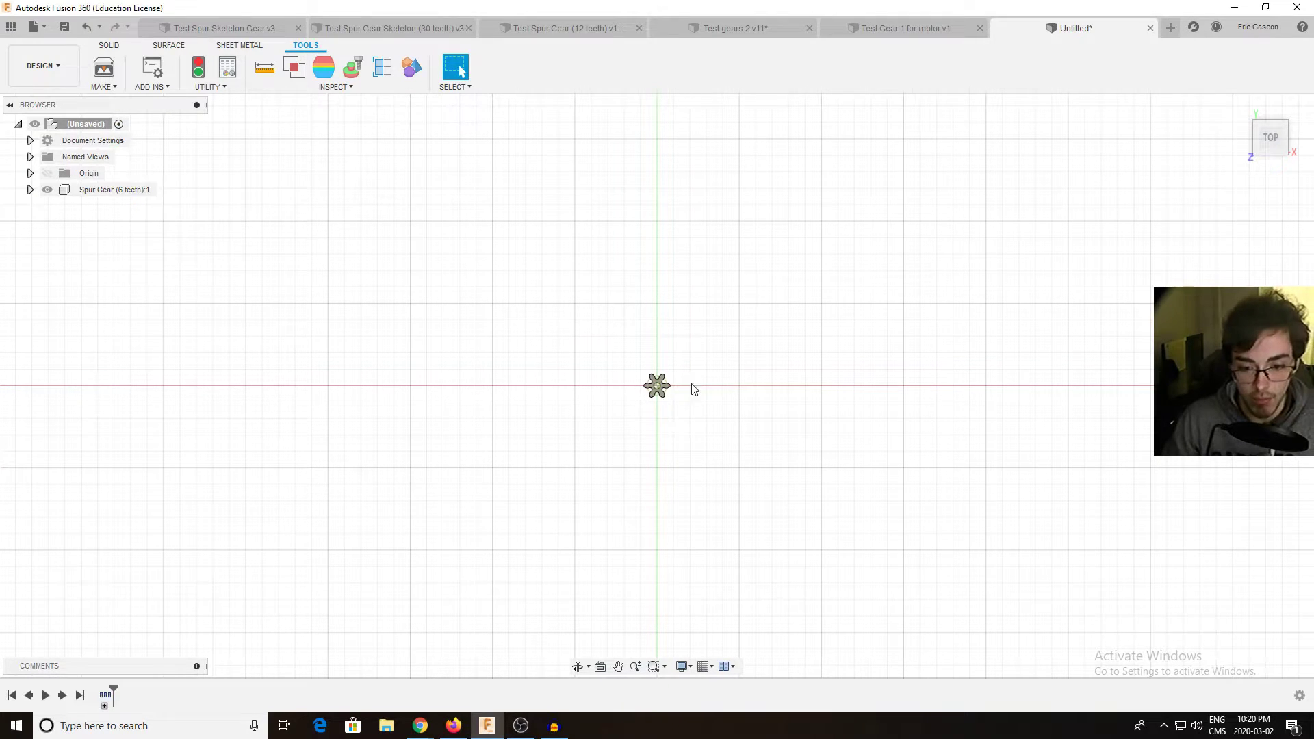
Step: Inspect the teeth, root fillets and centre hole of the 6-tooth gear up close
{"action": "scroll", "coordinate": [661, 399], "scroll_direction": "up", "scroll_amount": 10}
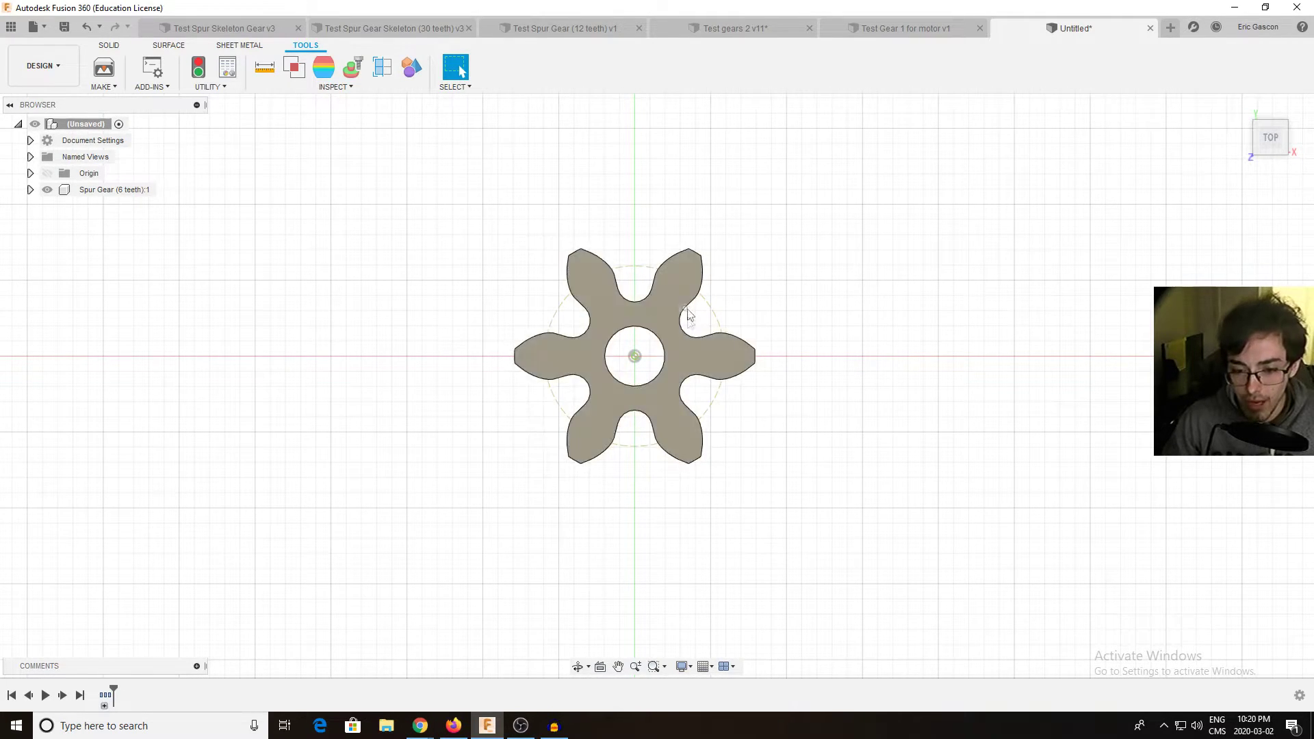
{"action": "scroll", "coordinate": [600, 328], "scroll_direction": "down", "scroll_amount": 3}
{"action": "scroll", "coordinate": [604, 320], "scroll_direction": "up", "scroll_amount": 6}
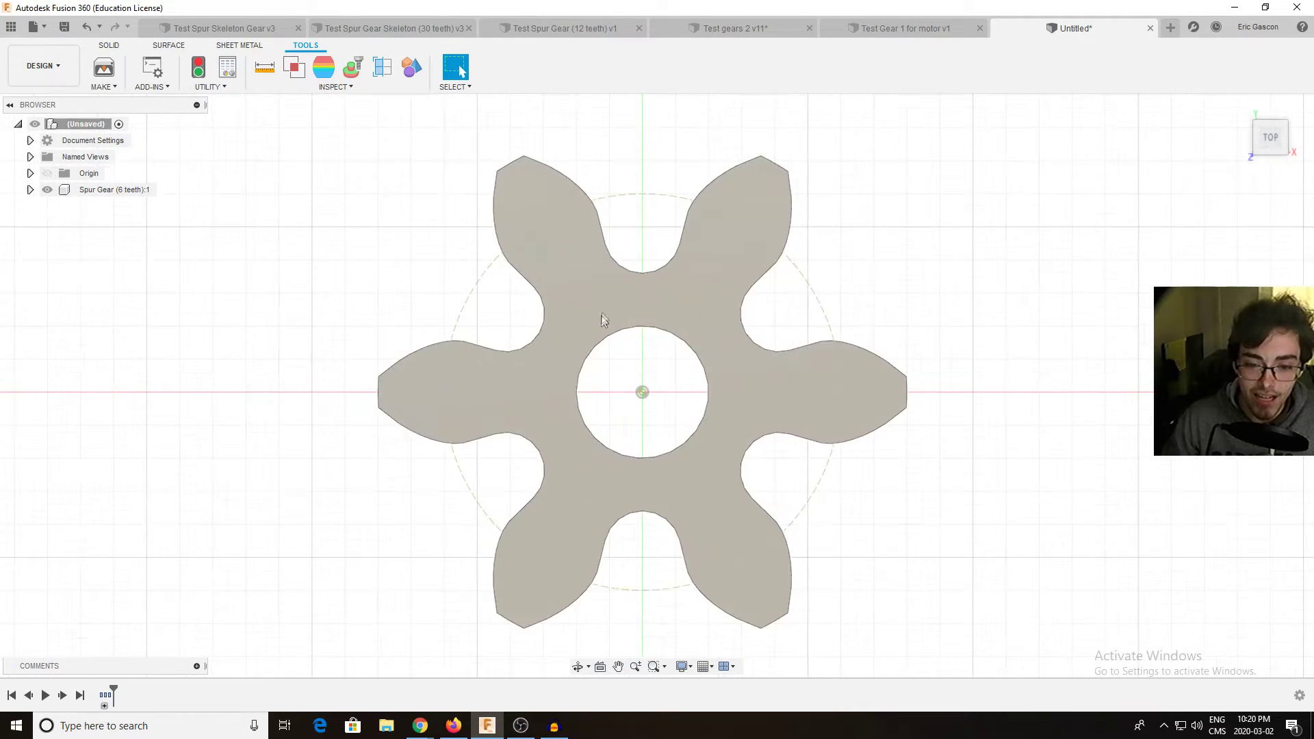
{"action": "scroll", "coordinate": [609, 407], "scroll_direction": "down", "scroll_amount": 3}
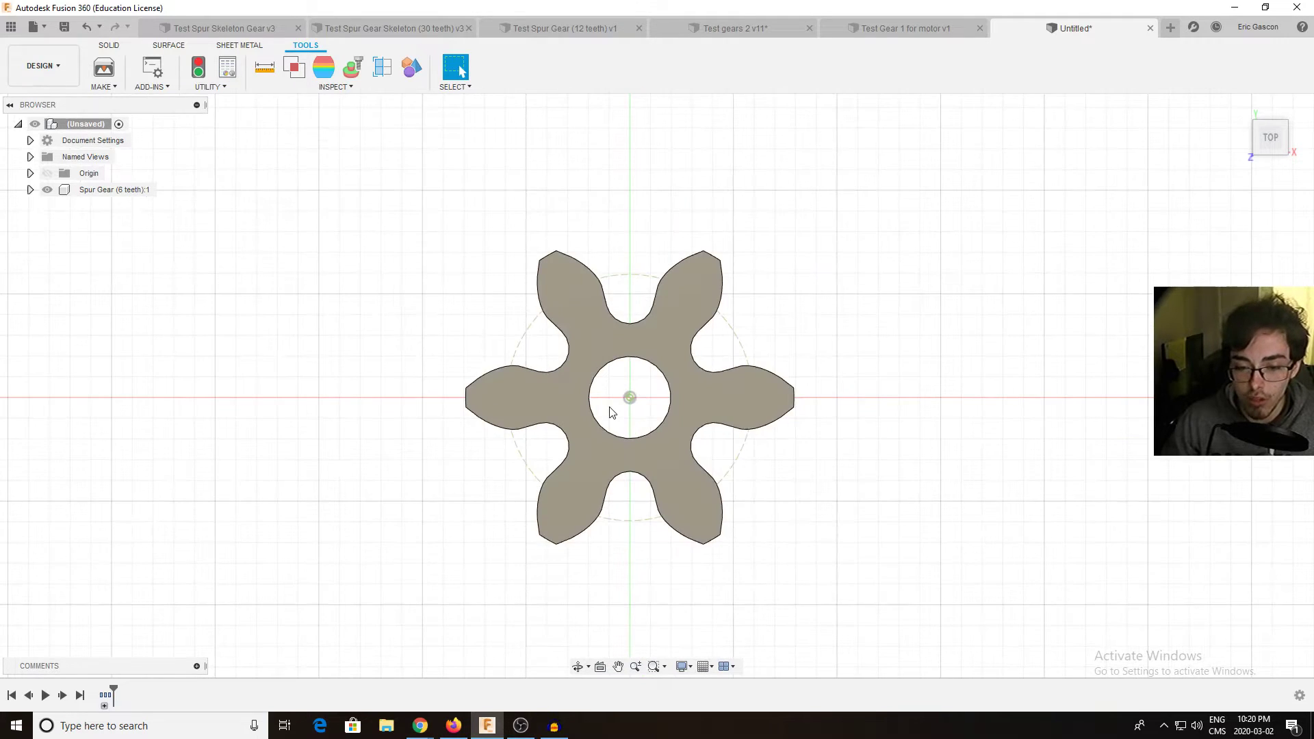
{"action": "scroll", "coordinate": [613, 417], "scroll_direction": "up", "scroll_amount": 3}
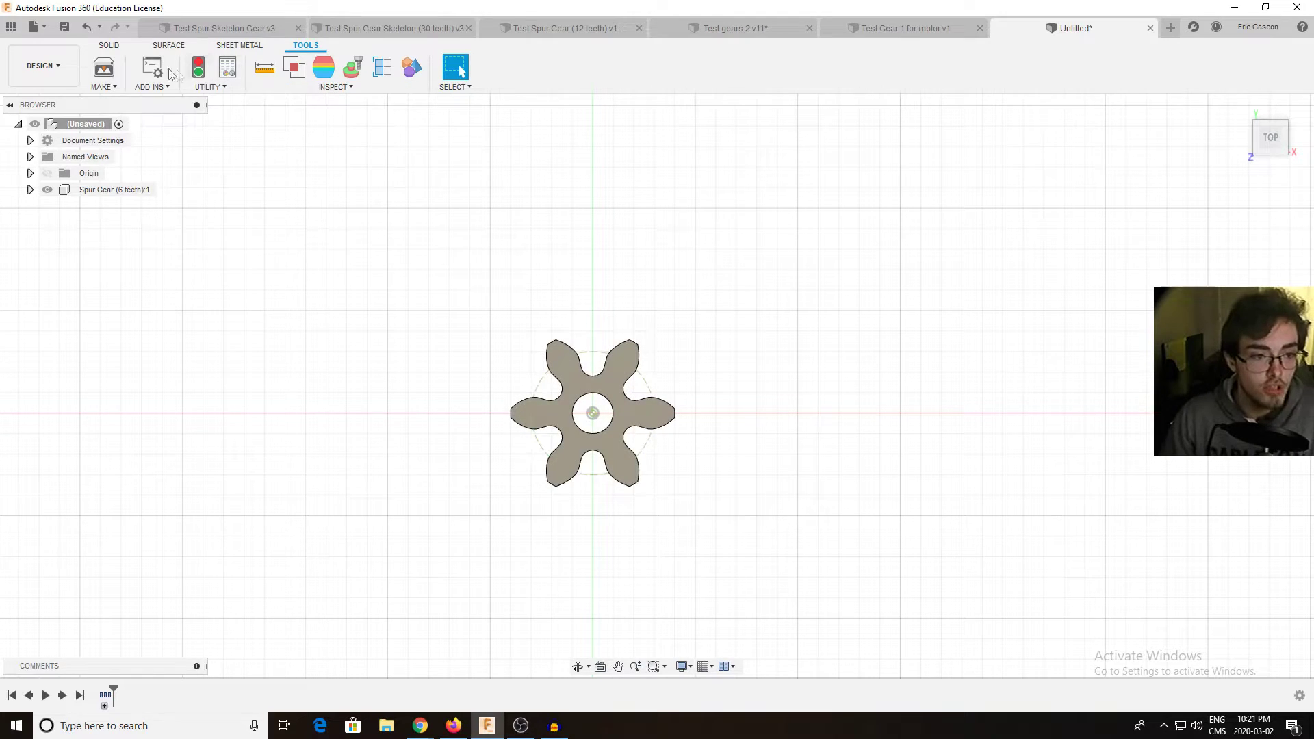
Step: Run the C++ SpurGear script again to add an 18-tooth gear with the same module, and select its top face
{"action": "left_click", "coordinate": [152, 86]}
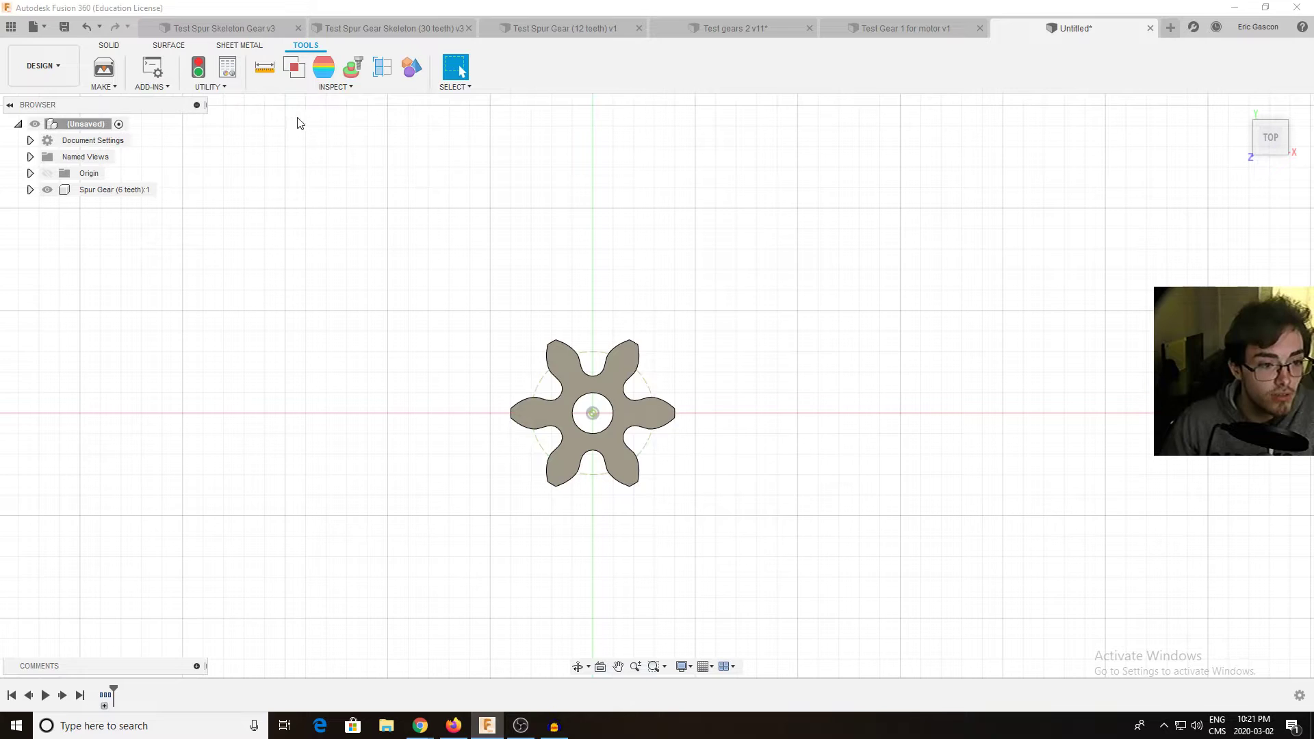
{"action": "key", "text": "shift+s"}
{"action": "scroll", "coordinate": [738, 401], "scroll_direction": "down", "scroll_amount": 5}
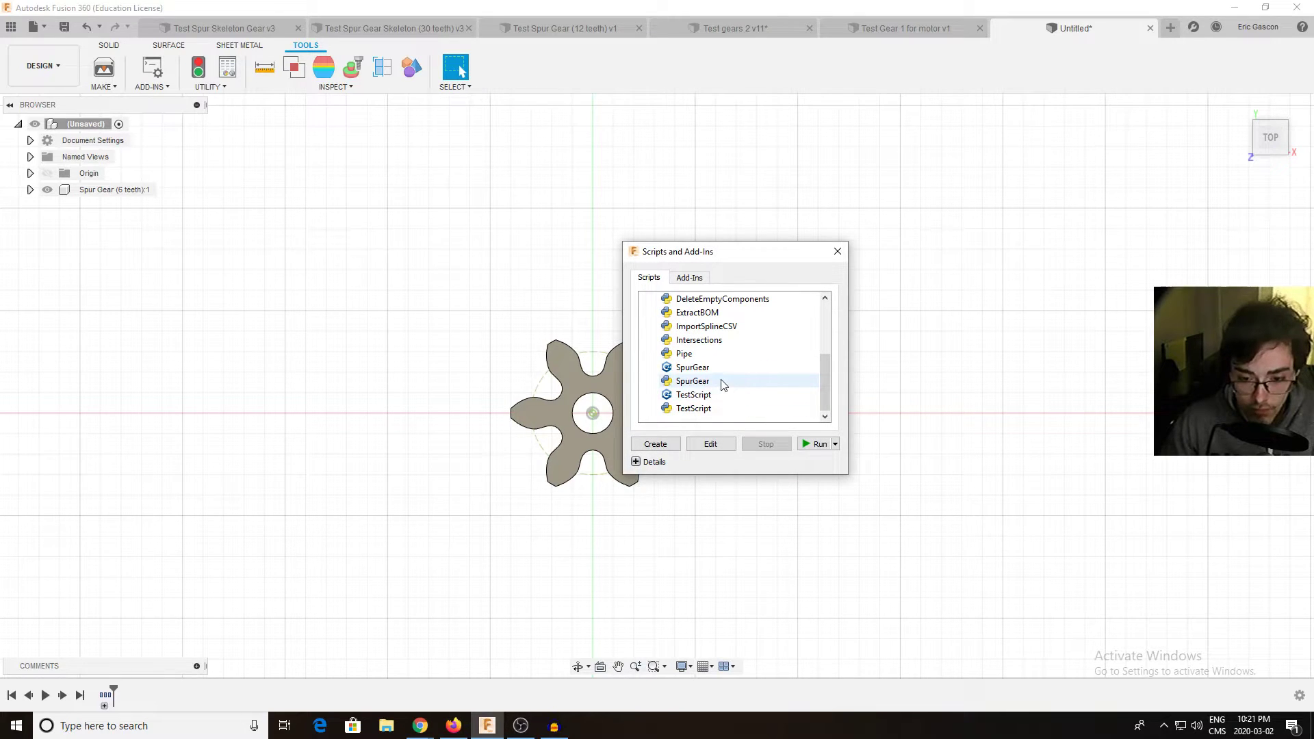
{"action": "double_click", "coordinate": [715, 368]}
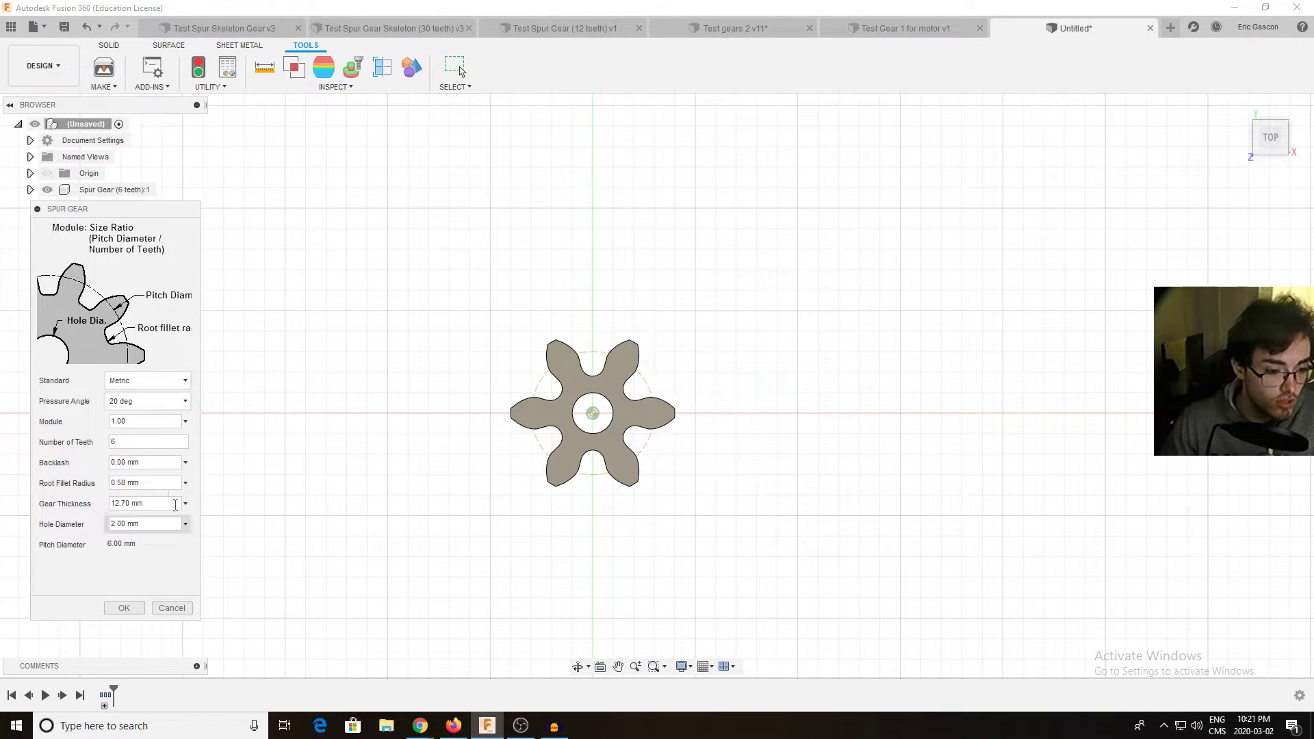
{"action": "double_click", "coordinate": [138, 442]}
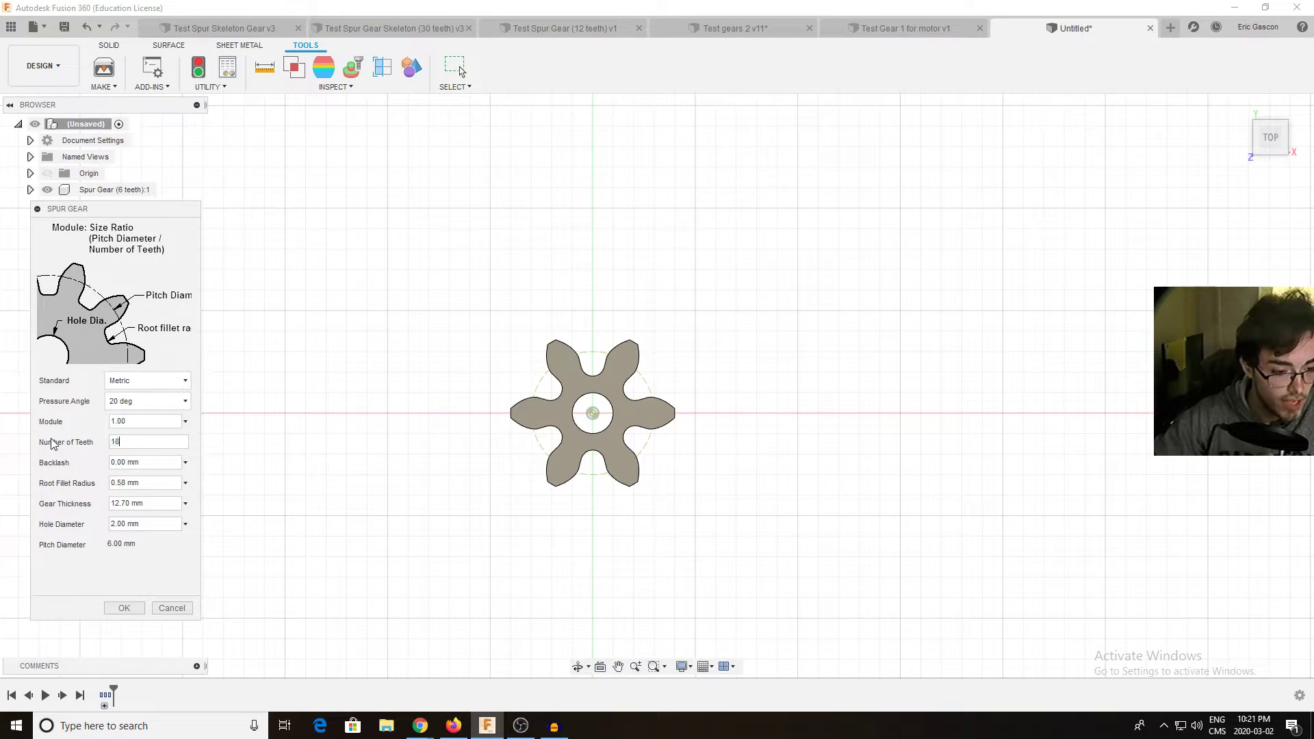
{"action": "key", "text": "Return"}
{"action": "scroll", "coordinate": [637, 396], "scroll_direction": "up", "scroll_amount": 2}
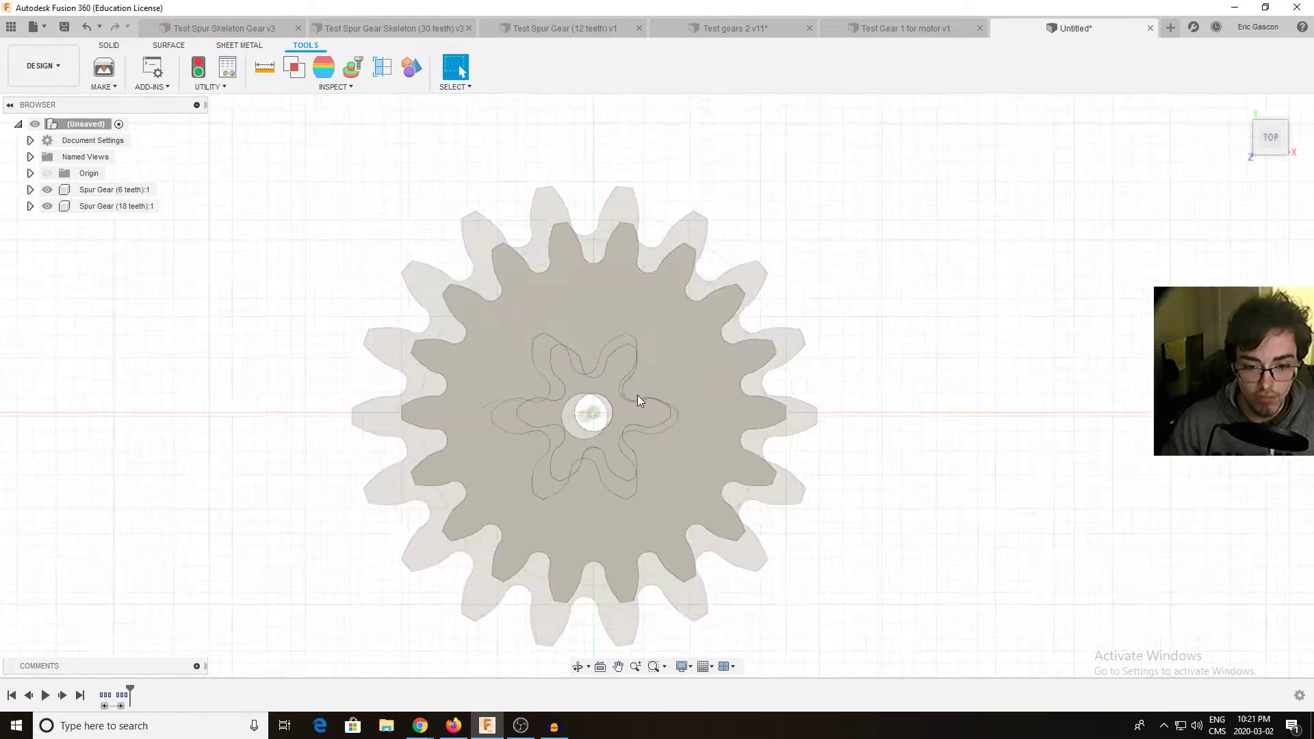
{"action": "left_click", "coordinate": [656, 344]}
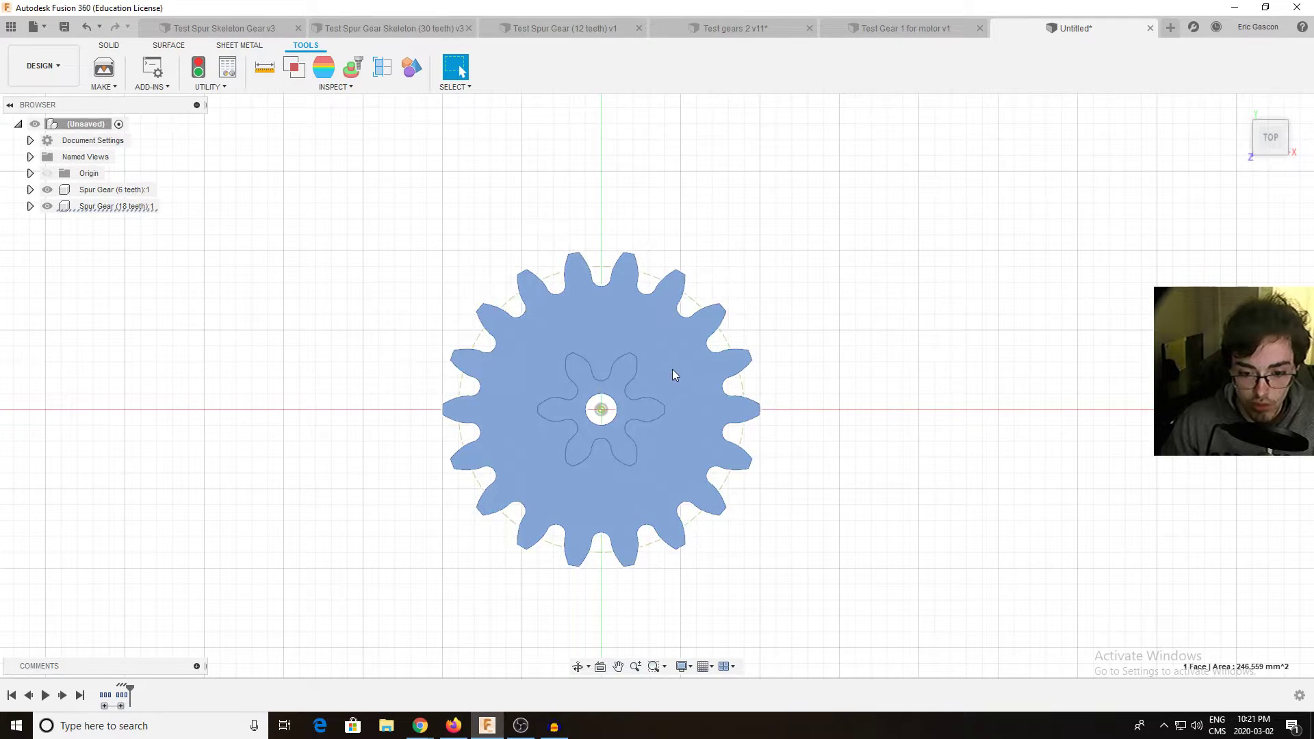
Step: Start a sketch on the top face of the 18-tooth gear and hide the 6-tooth gear
{"action": "left_click_drag", "start_coordinate": [673, 374], "coordinate": [879, 342]}
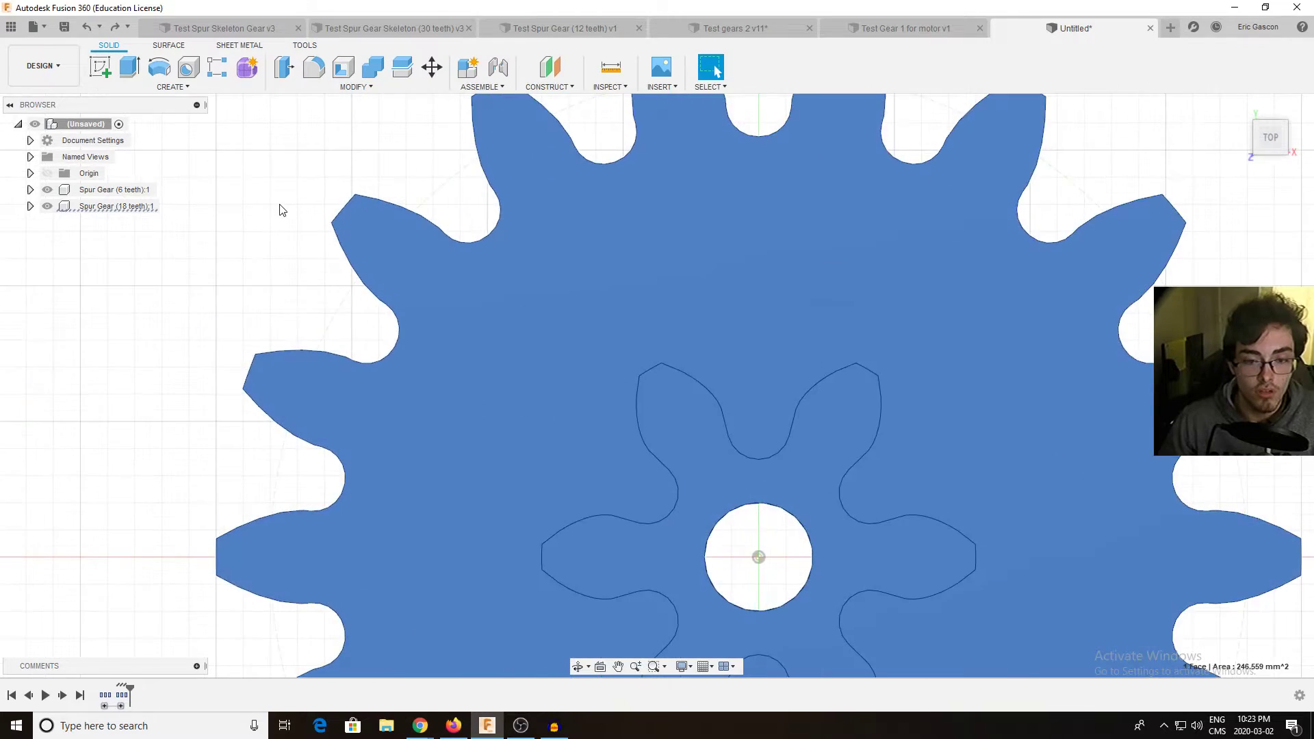
{"action": "scroll", "coordinate": [280, 210], "scroll_direction": "down", "scroll_amount": 3}
{"action": "middle_click_drag", "start_coordinate": [241, 168], "coordinate": [297, 176]}
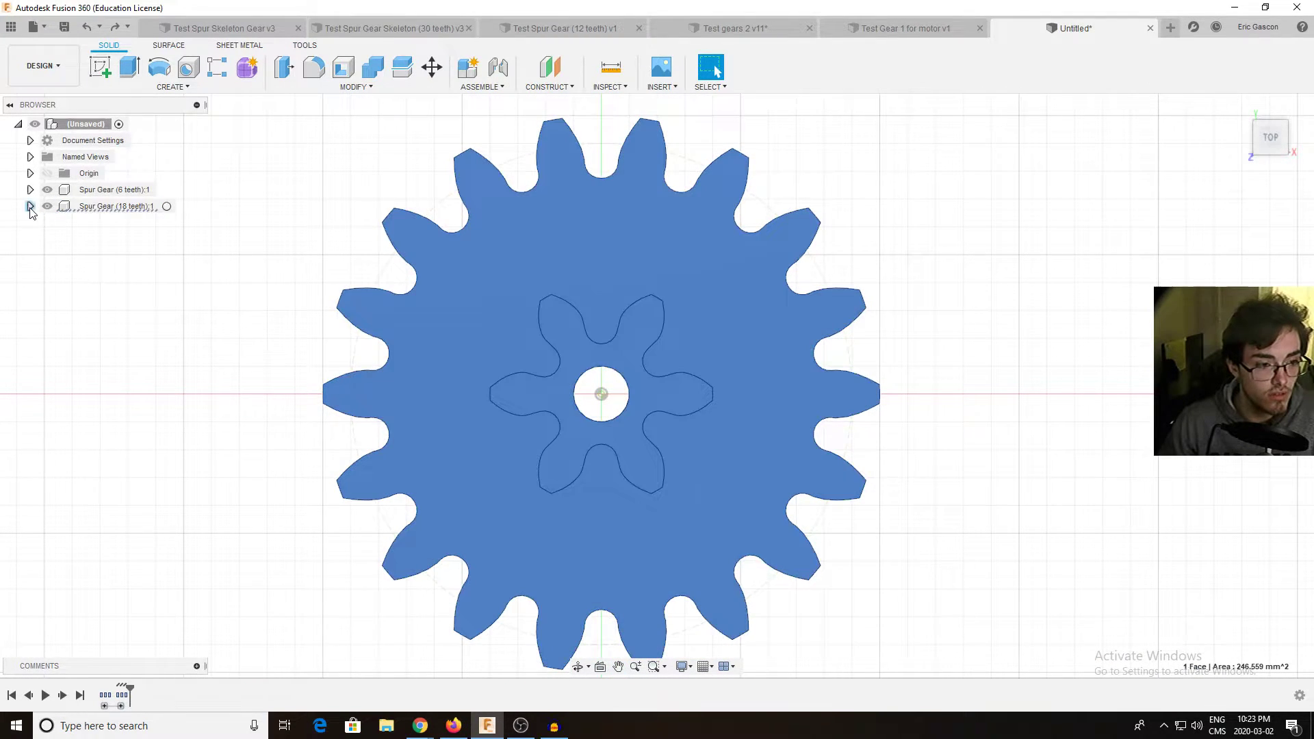
{"action": "left_click", "coordinate": [103, 206]}
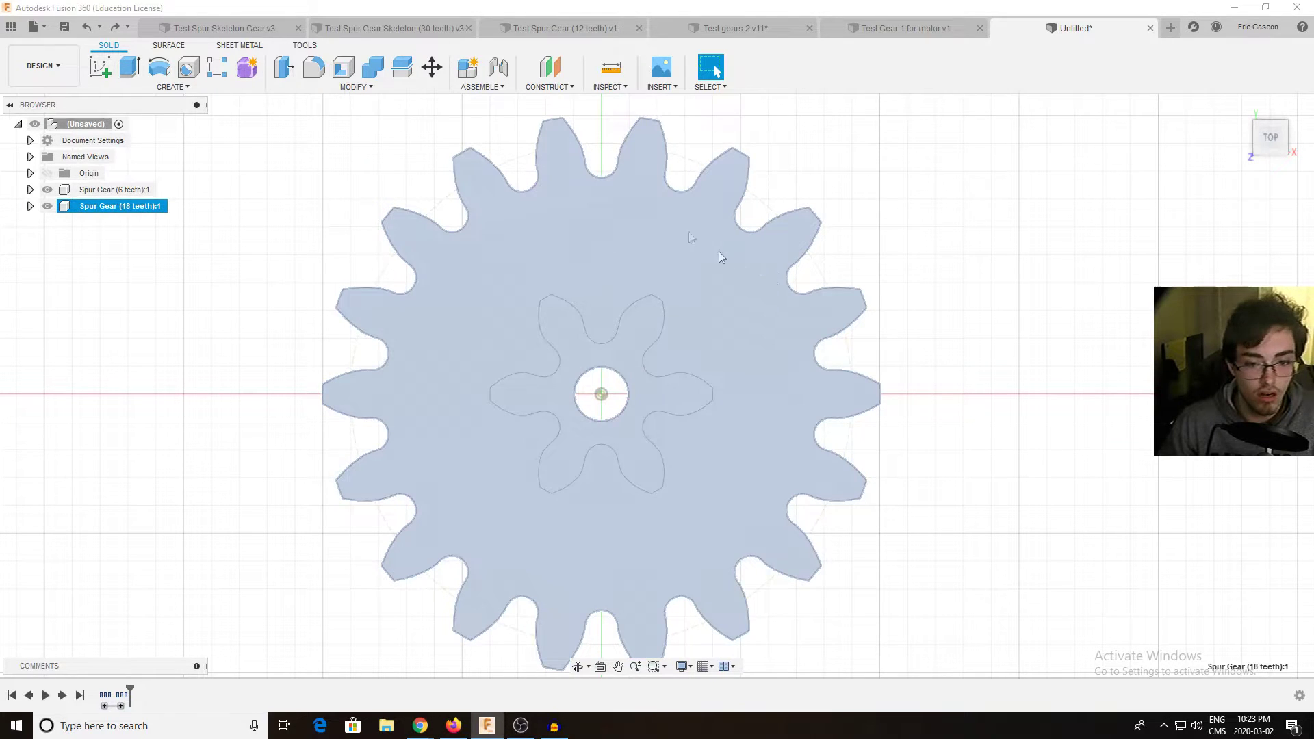
{"action": "left_click", "coordinate": [100, 67]}
{"action": "left_click", "coordinate": [680, 266]}
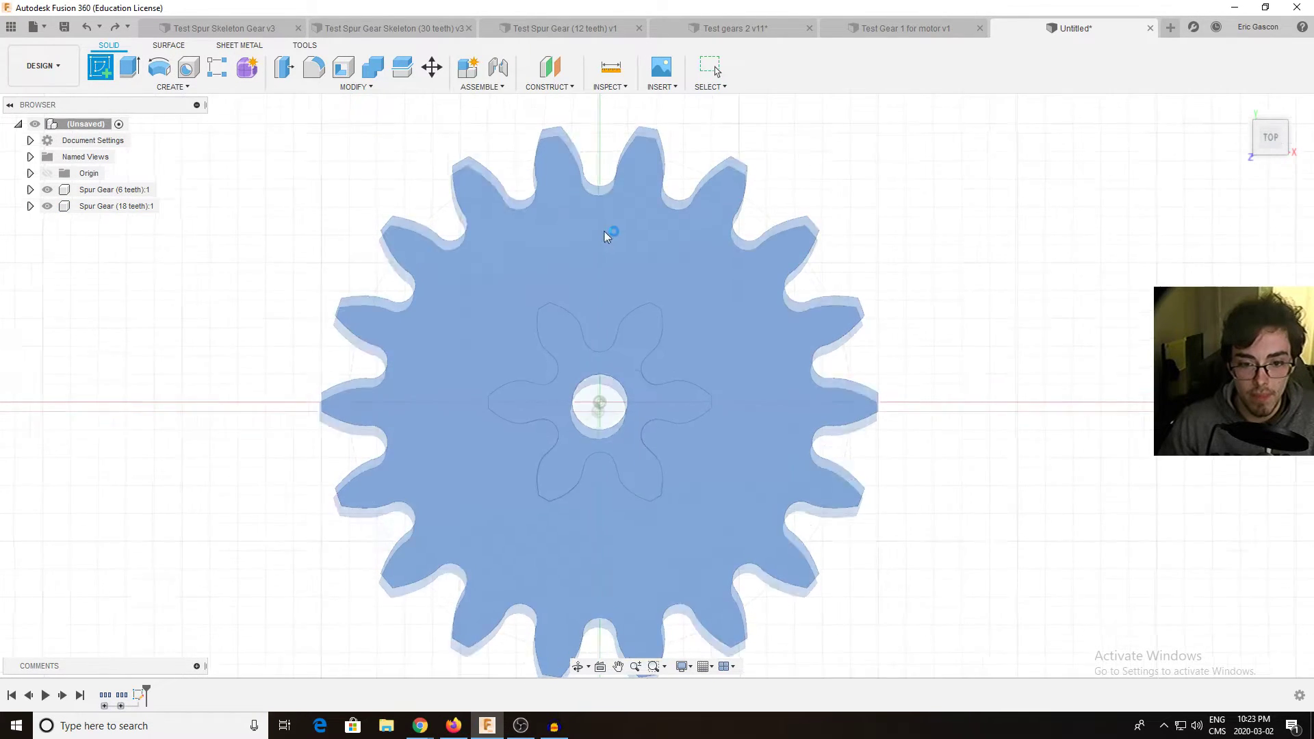
{"action": "left_click", "coordinate": [41, 210]}
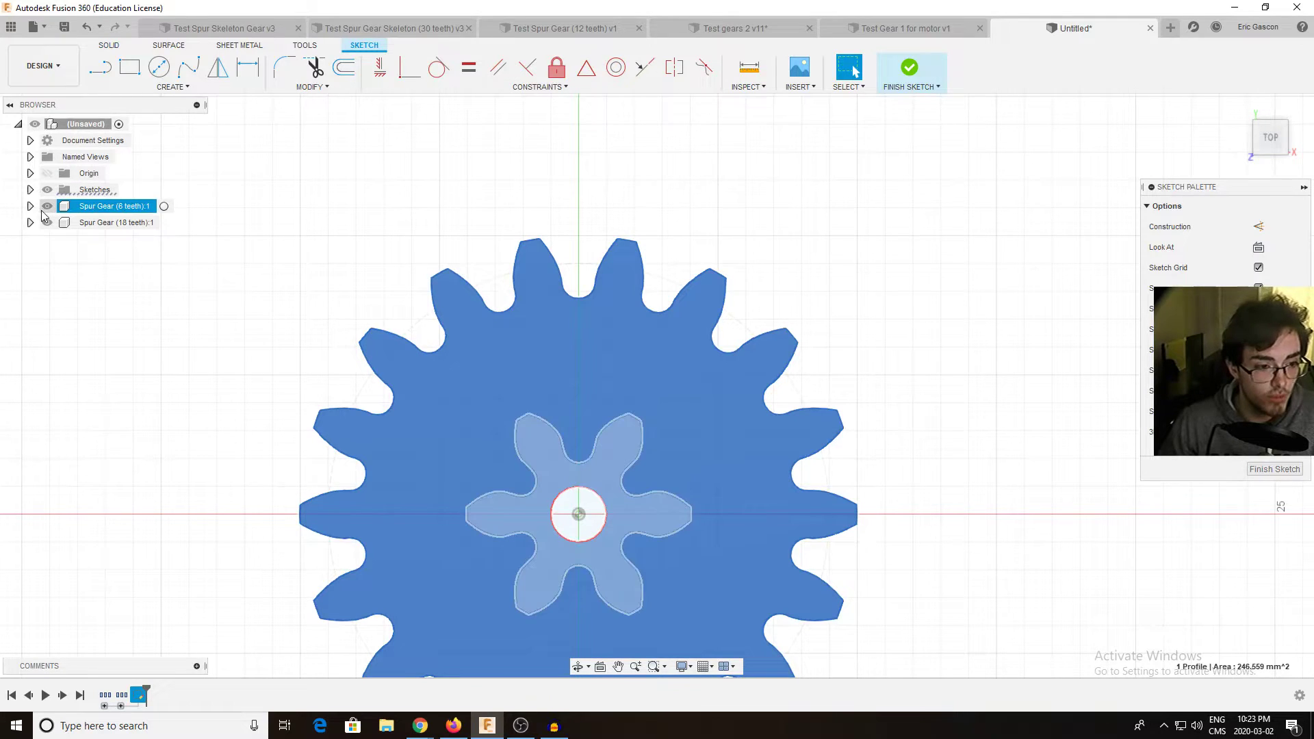
{"action": "left_click", "coordinate": [44, 208]}
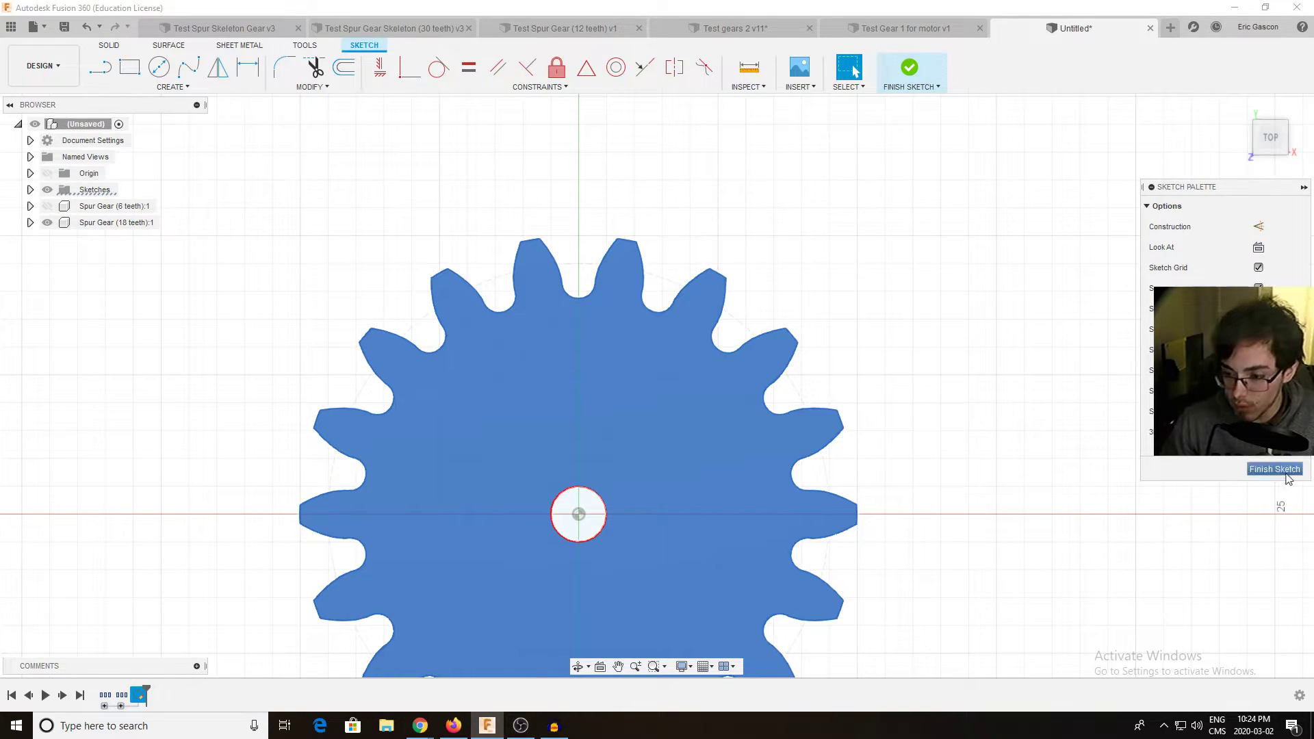
{"action": "scroll", "coordinate": [601, 427], "scroll_direction": "up", "scroll_amount": 5}
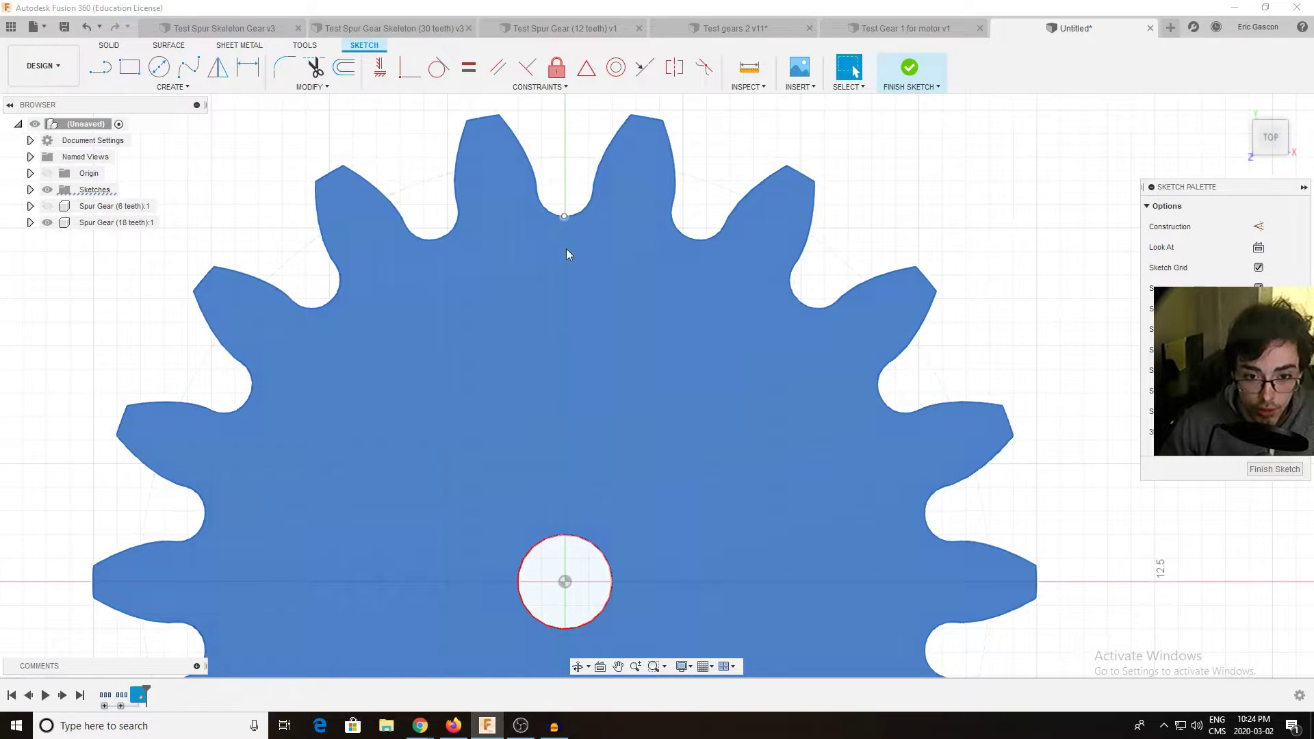
{"action": "scroll", "coordinate": [545, 548], "scroll_direction": "up", "scroll_amount": 1}
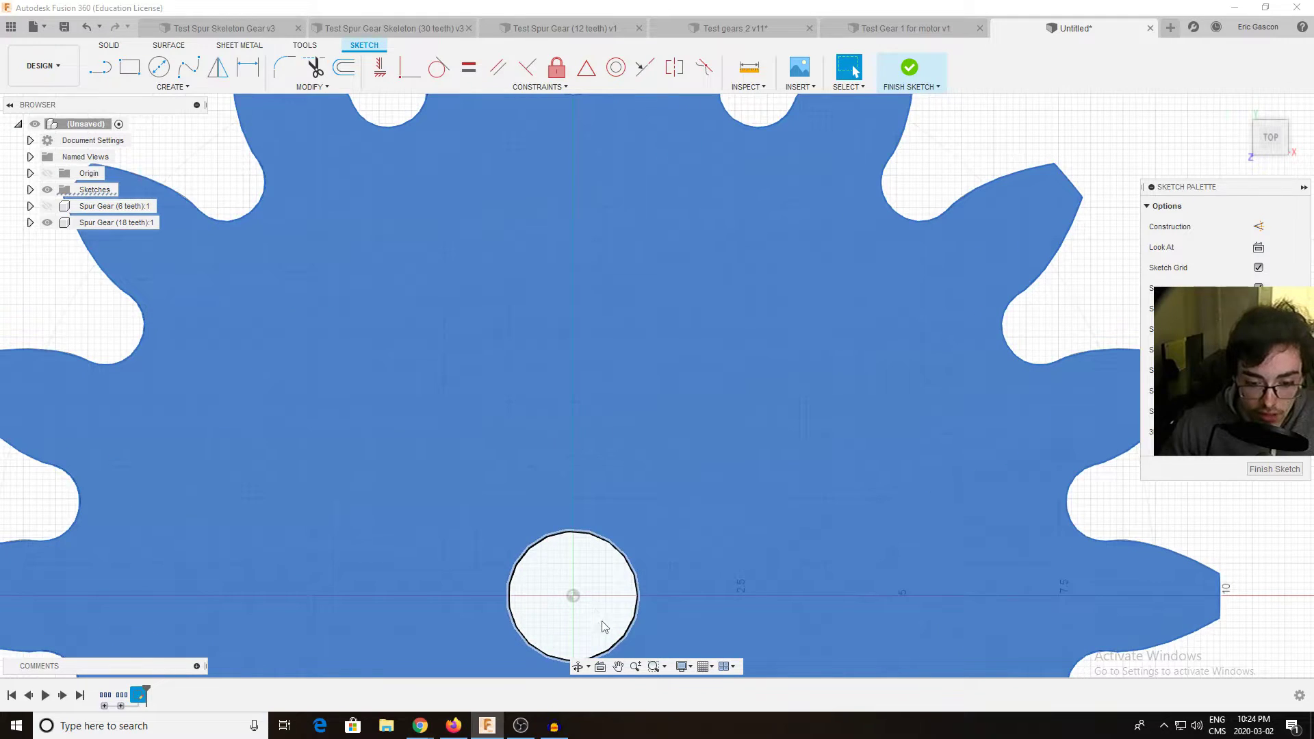
{"action": "scroll", "coordinate": [587, 301], "scroll_direction": "down", "scroll_amount": 1}
{"action": "scroll", "coordinate": [586, 303], "scroll_direction": "down", "scroll_amount": 2}
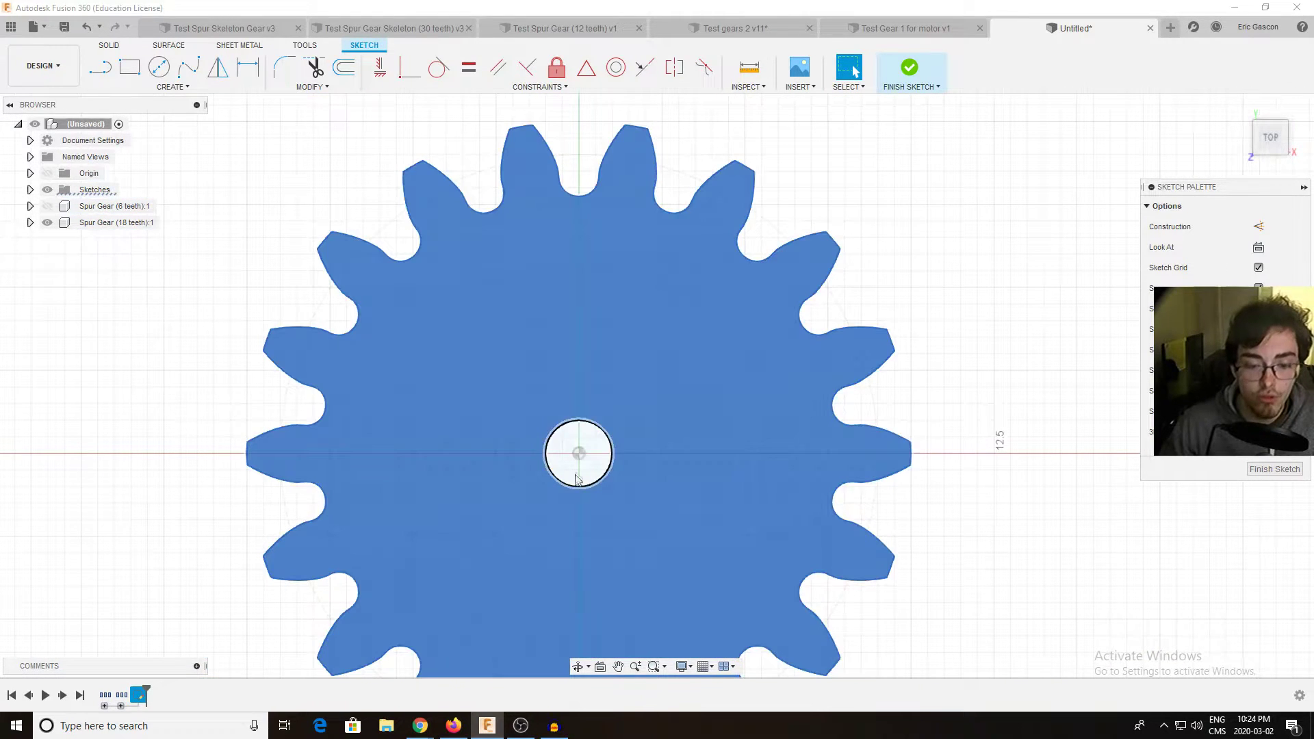
{"action": "scroll", "coordinate": [580, 270], "scroll_direction": "up", "scroll_amount": 3}
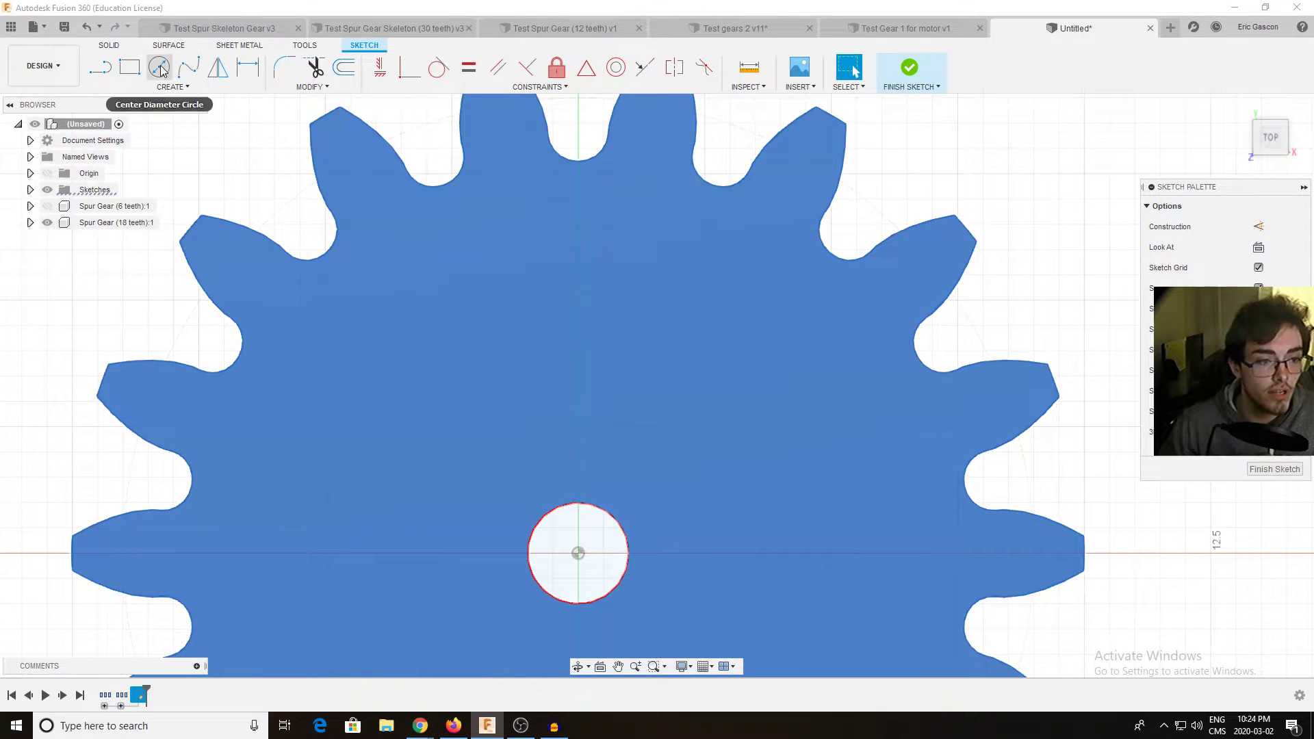
{"action": "left_click", "coordinate": [159, 67]}
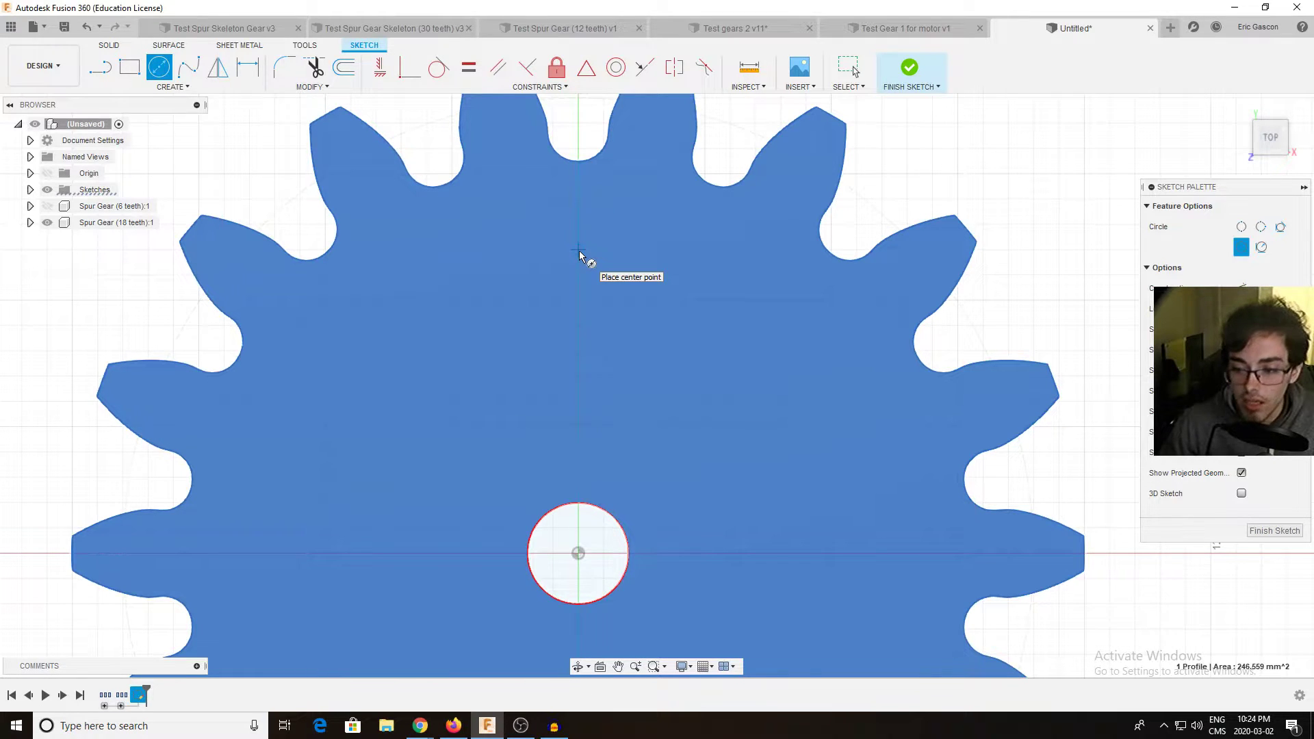
{"action": "left_click", "coordinate": [580, 253]}
{"action": "key", "text": "Escape"}
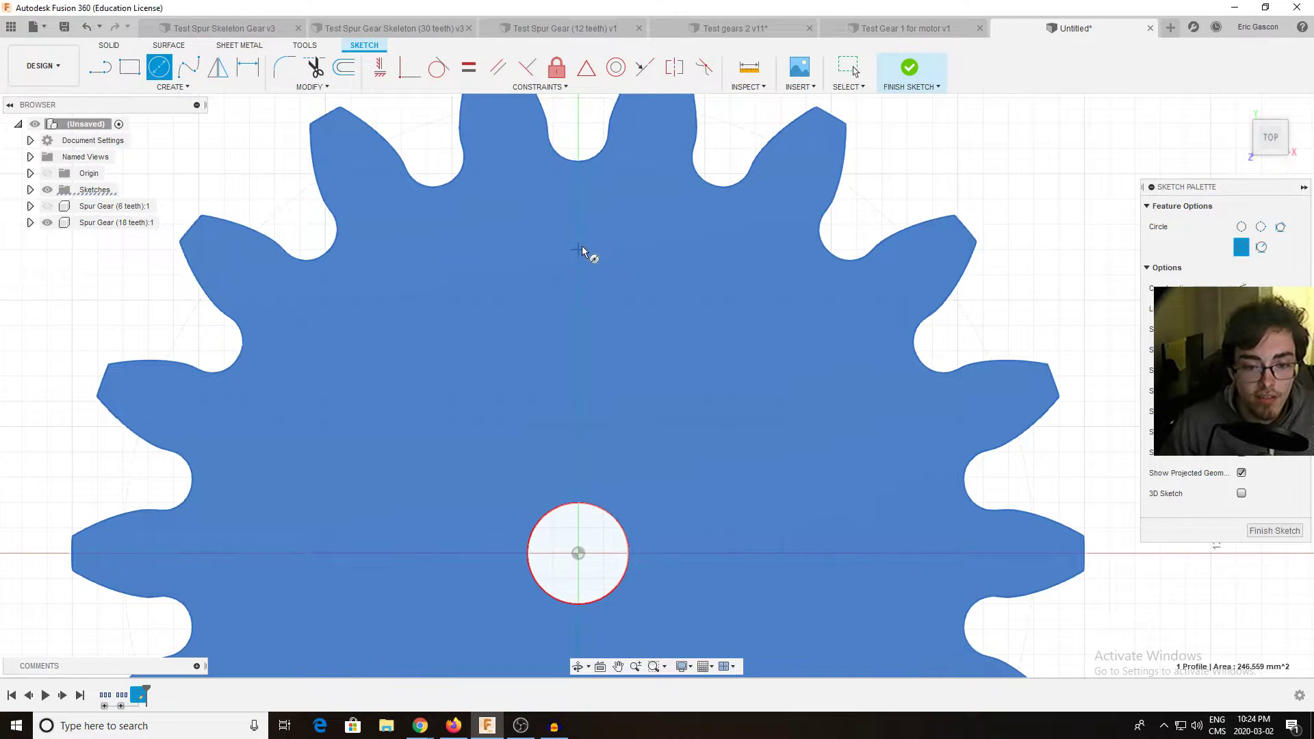
{"action": "key", "text": "Escape"}
Step: Sketch a circle about 2 mm in diameter above the centre hole and one about 1 mm between them, both centred on the vertical axis
{"action": "key", "text": "c"}
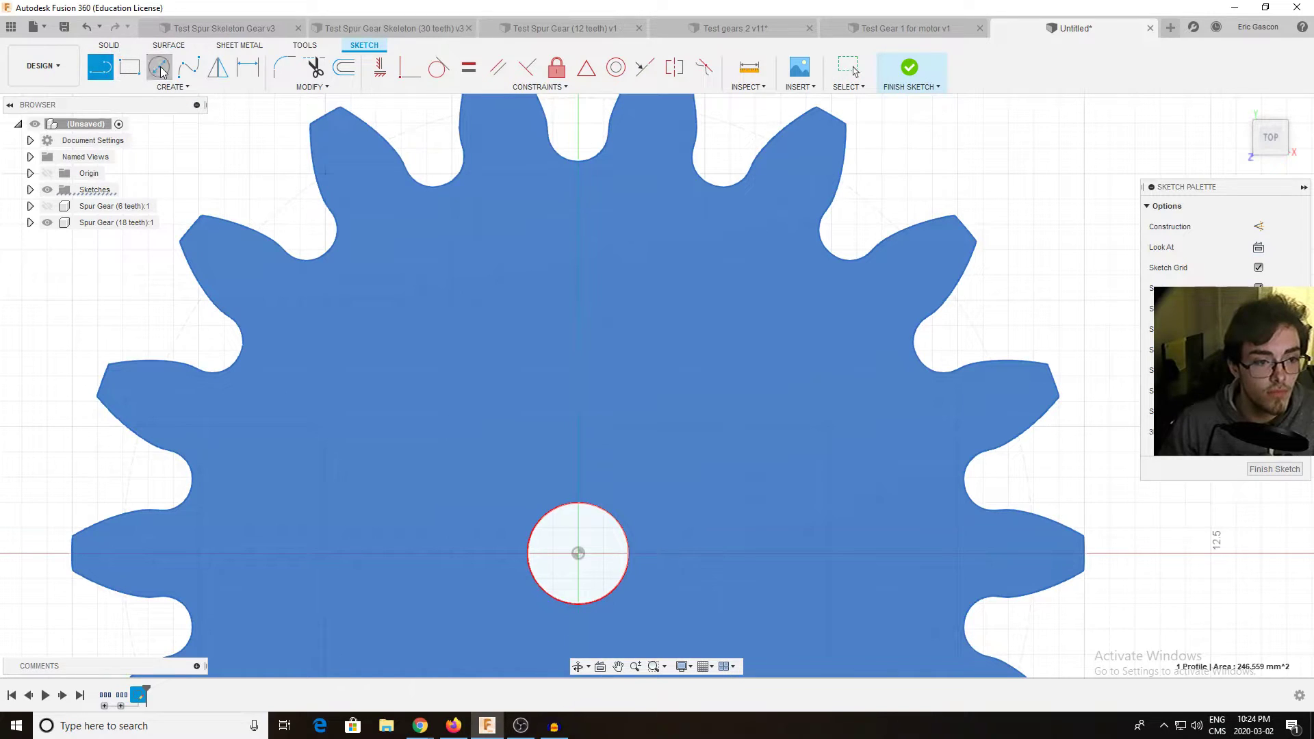
{"action": "left_click", "coordinate": [578, 301]}
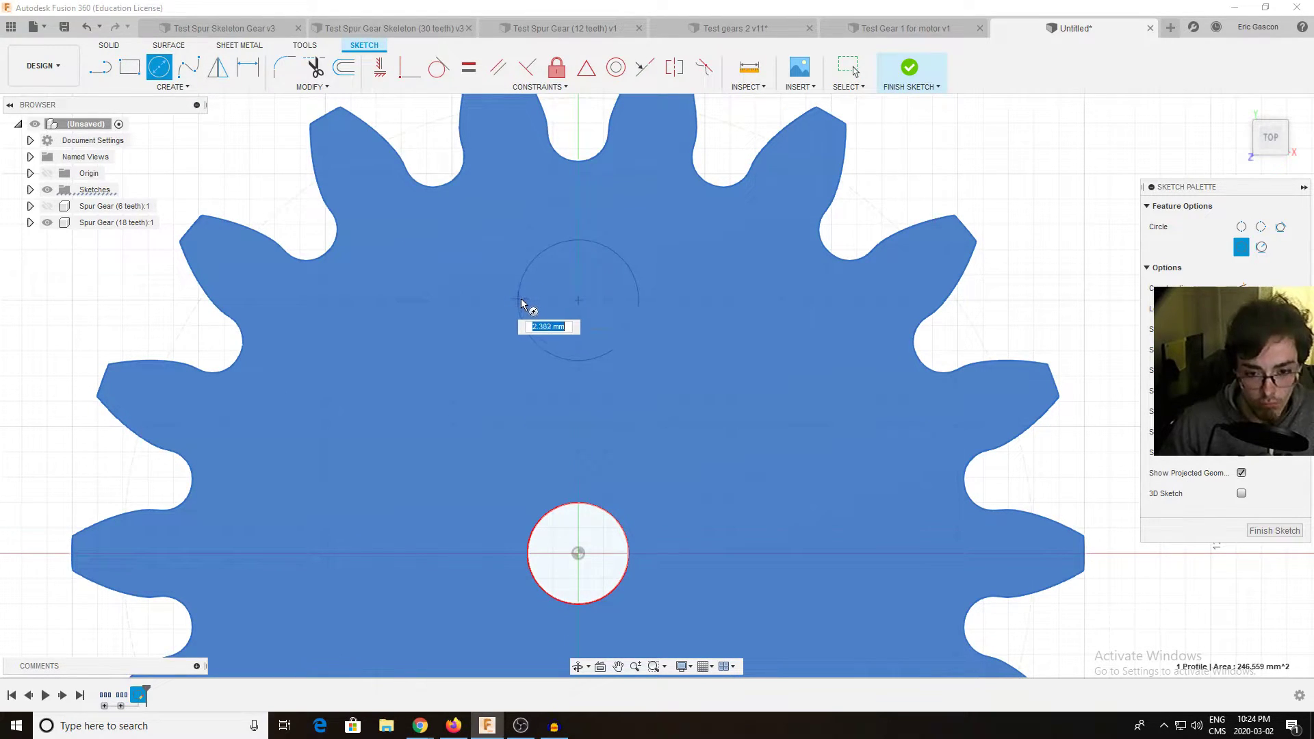
{"action": "left_click", "coordinate": [527, 301]}
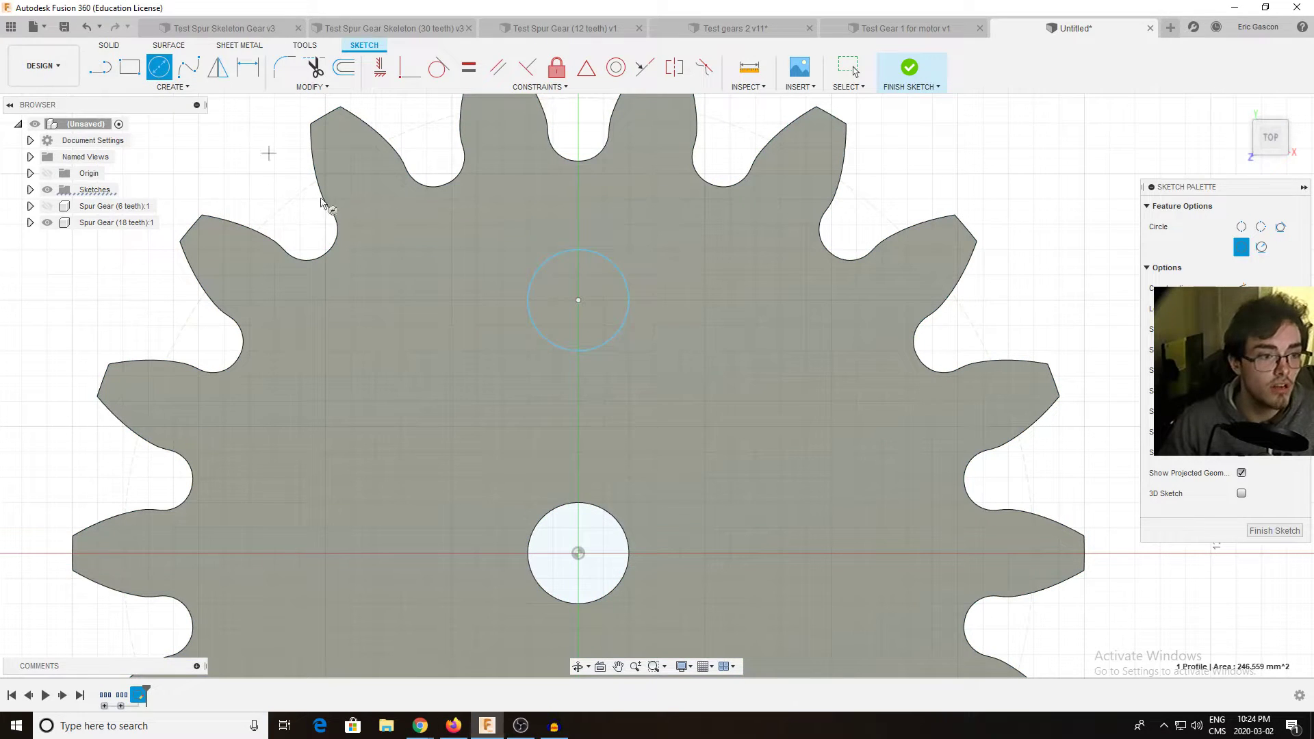
{"action": "left_click", "coordinate": [578, 402]}
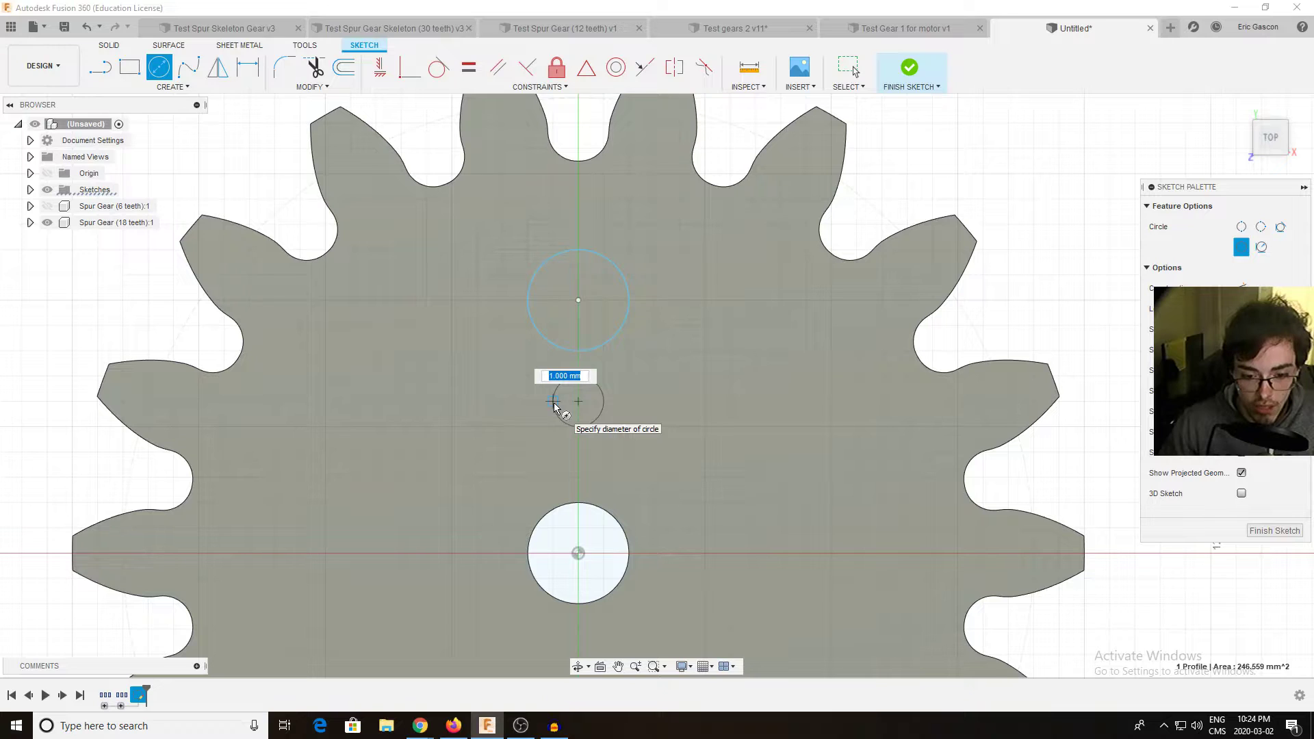
{"action": "left_click", "coordinate": [554, 407]}
Step: Connect the larger circle to the smaller one with a straight line on each side, forming a teardrop outline
{"action": "key", "text": "l"}
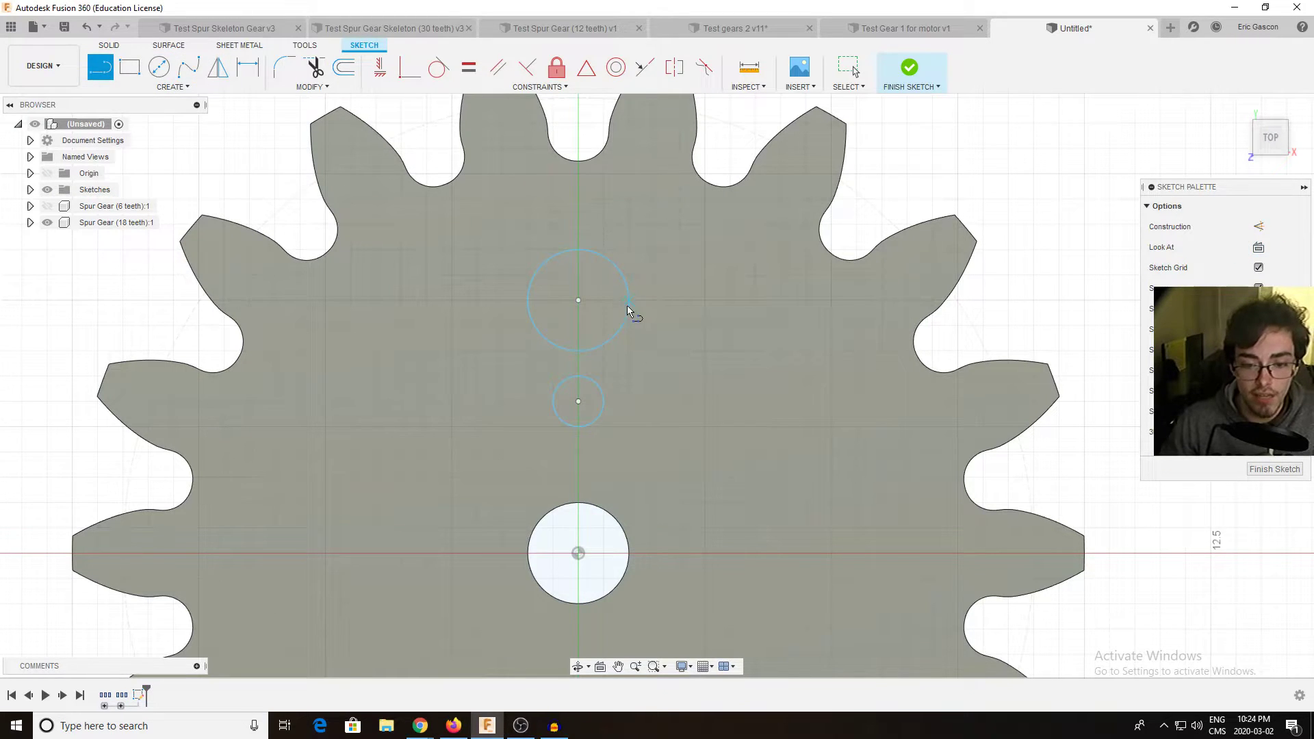
{"action": "left_click", "coordinate": [628, 310]}
{"action": "double_click", "coordinate": [603, 411]}
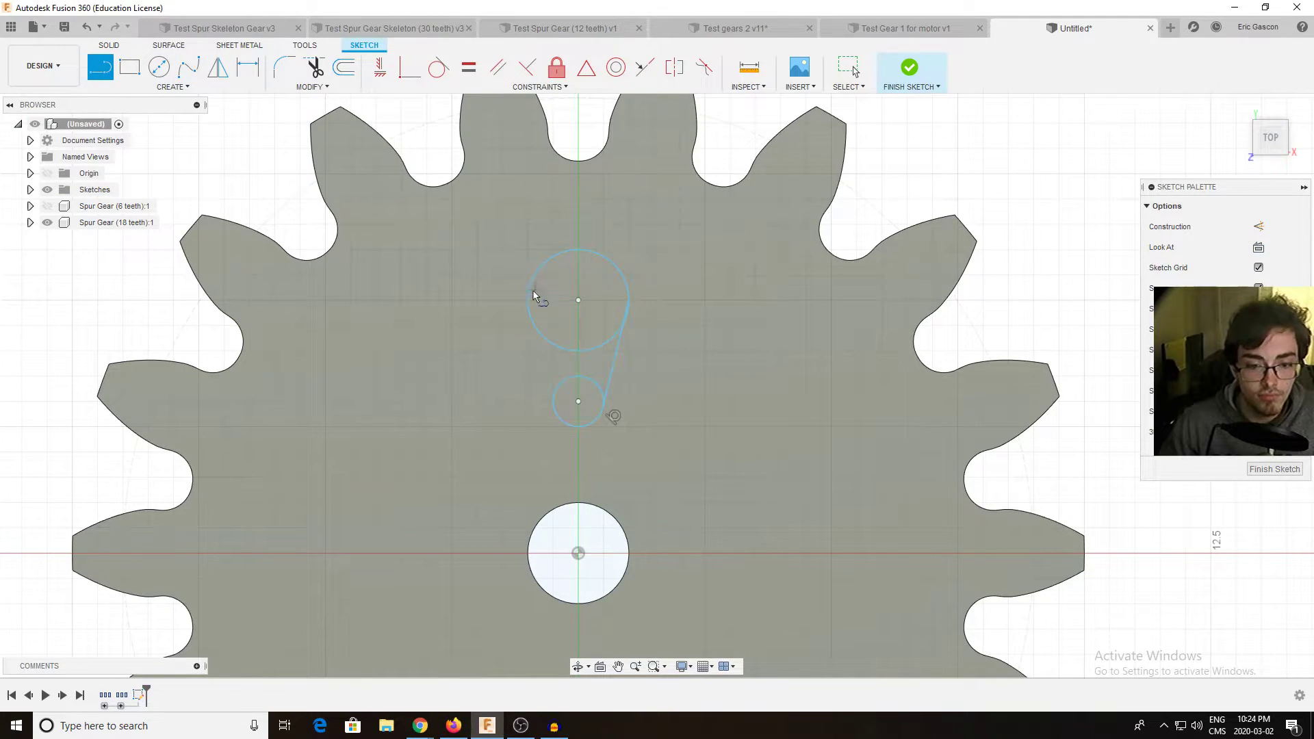
{"action": "left_click", "coordinate": [530, 305]}
{"action": "double_click", "coordinate": [555, 408]}
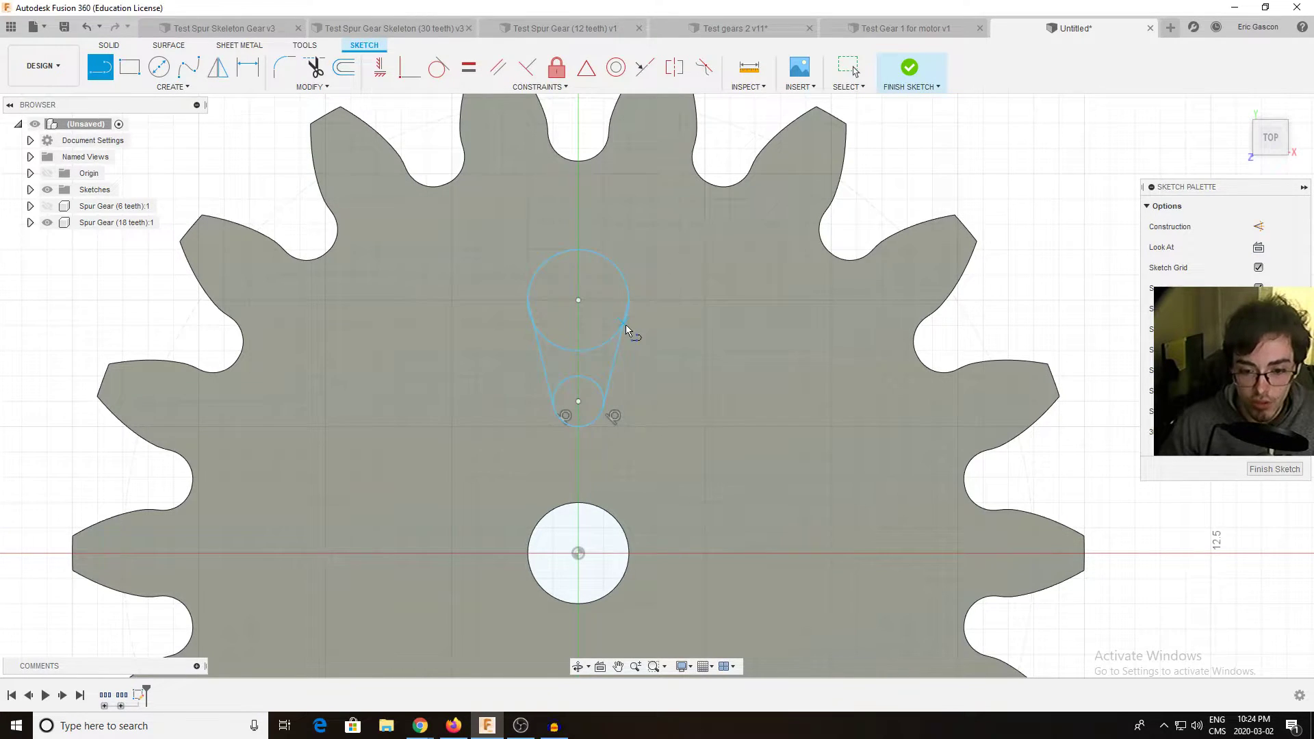
Step: Make both side lines tangent to the larger circle and finish the sketch
{"action": "scroll", "coordinate": [626, 330], "scroll_direction": "up", "scroll_amount": 5}
{"action": "scroll", "coordinate": [630, 314], "scroll_direction": "down", "scroll_amount": 4}
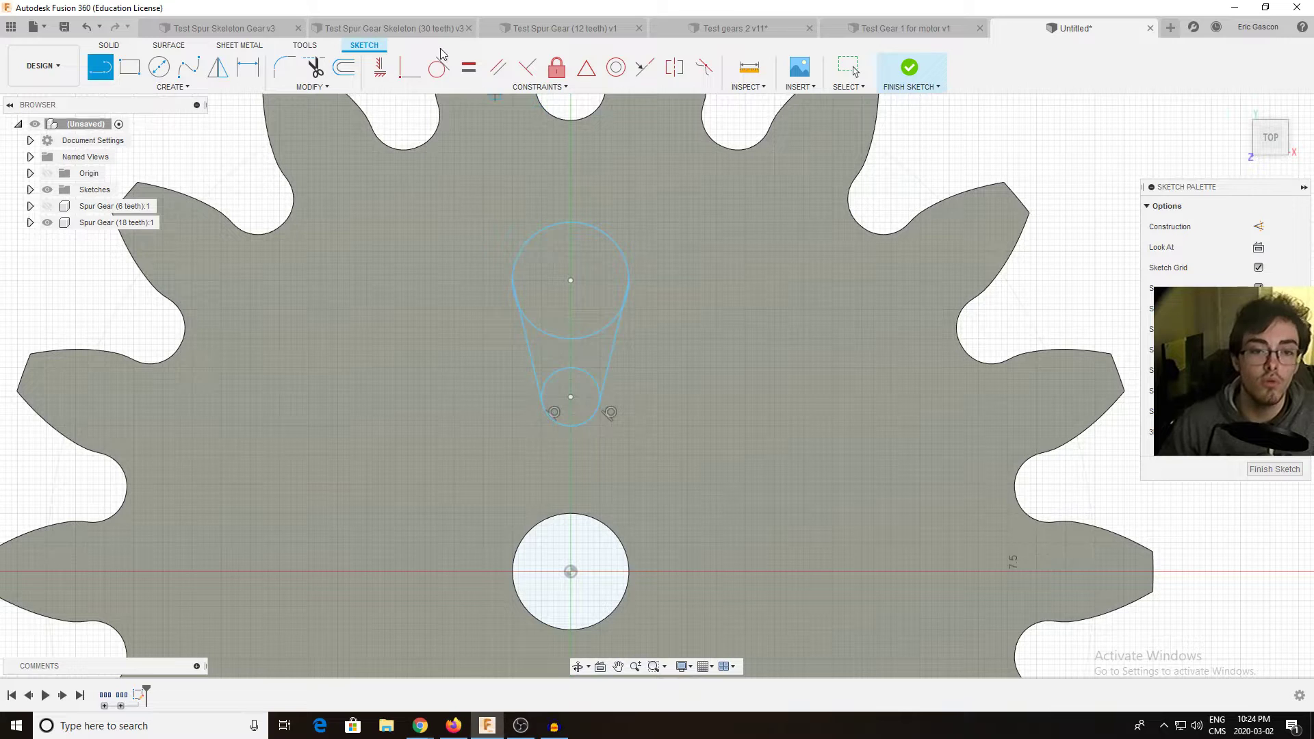
{"action": "left_click", "coordinate": [439, 67]}
{"action": "scroll", "coordinate": [636, 318], "scroll_direction": "up", "scroll_amount": 3}
{"action": "left_click", "coordinate": [609, 314]}
{"action": "left_click", "coordinate": [616, 220]}
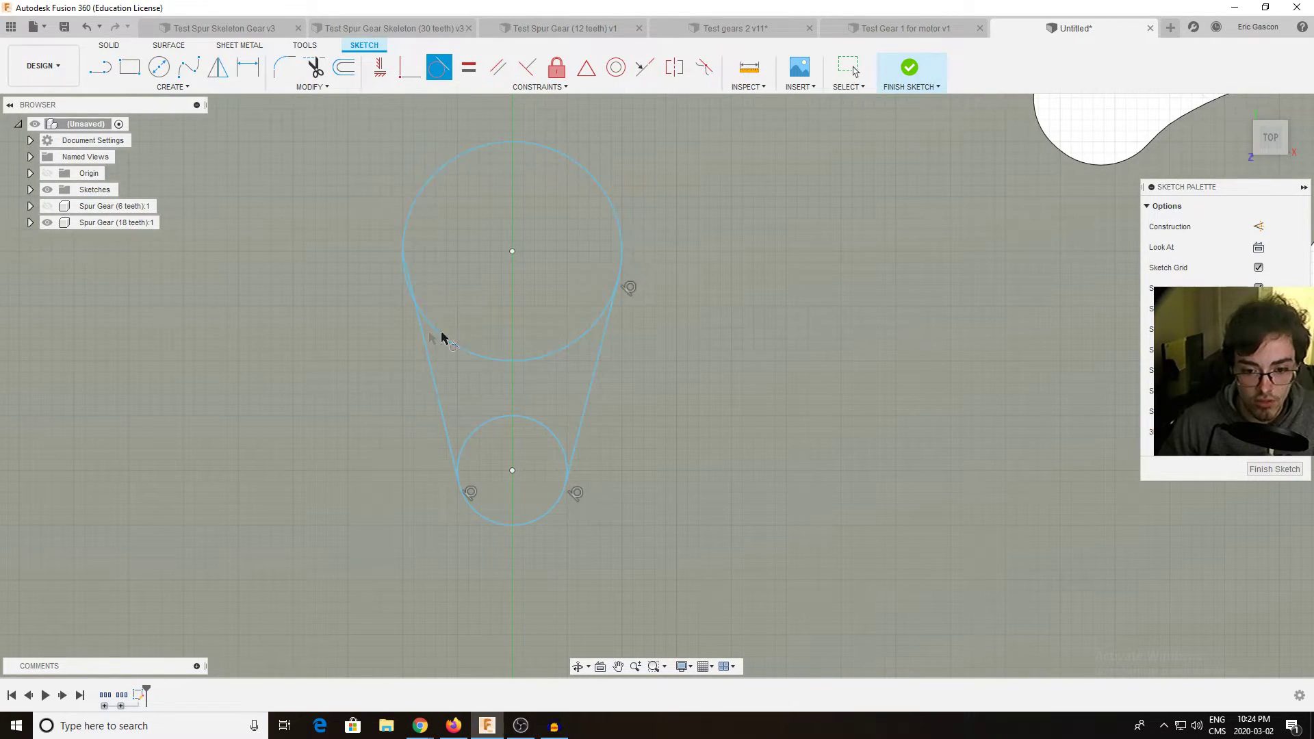
{"action": "left_click", "coordinate": [426, 352]}
{"action": "left_click", "coordinate": [410, 216]}
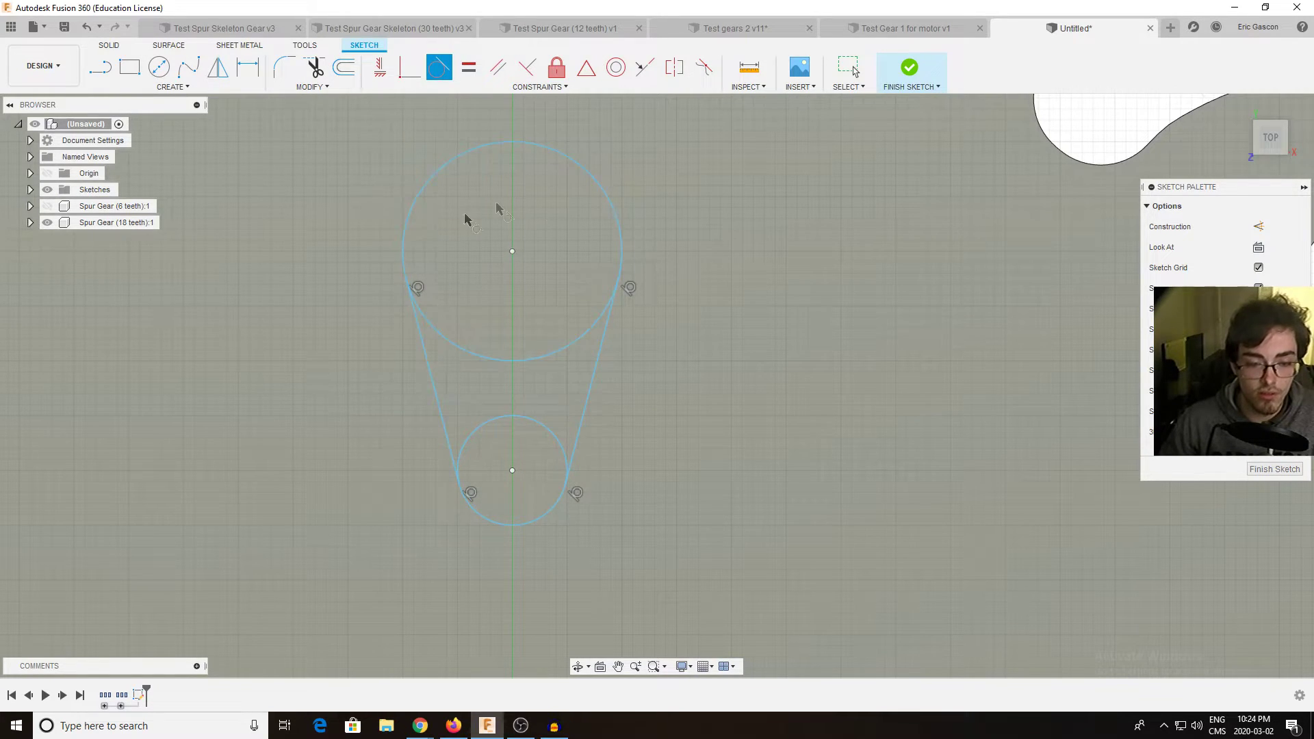
{"action": "left_click", "coordinate": [405, 233]}
{"action": "scroll", "coordinate": [707, 302], "scroll_direction": "up", "scroll_amount": 3}
{"action": "scroll", "coordinate": [712, 301], "scroll_direction": "down", "scroll_amount": 6}
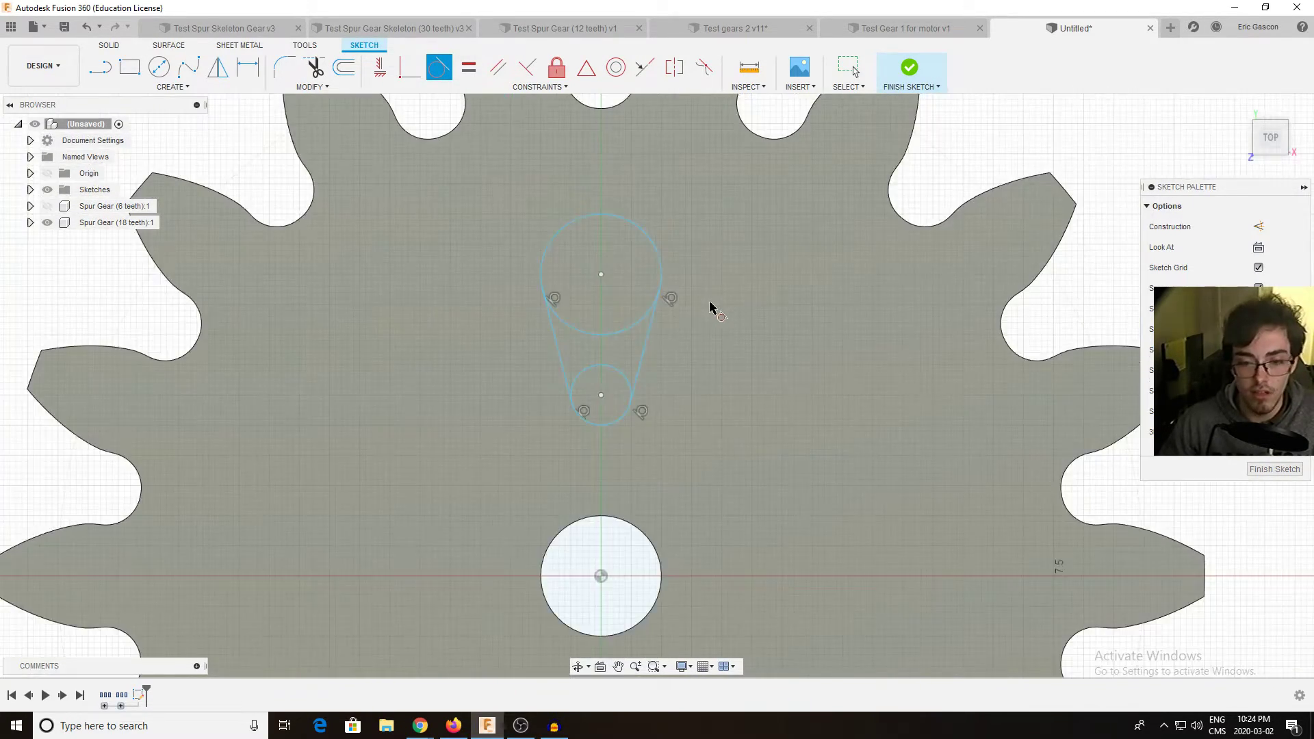
{"action": "left_click", "coordinate": [1284, 475]}
Step: Extrude all three regions of the teardrop profile by -12.7 mm as a cut into the 18-tooth gear
{"action": "scroll", "coordinate": [784, 353], "scroll_direction": "up", "scroll_amount": 3}
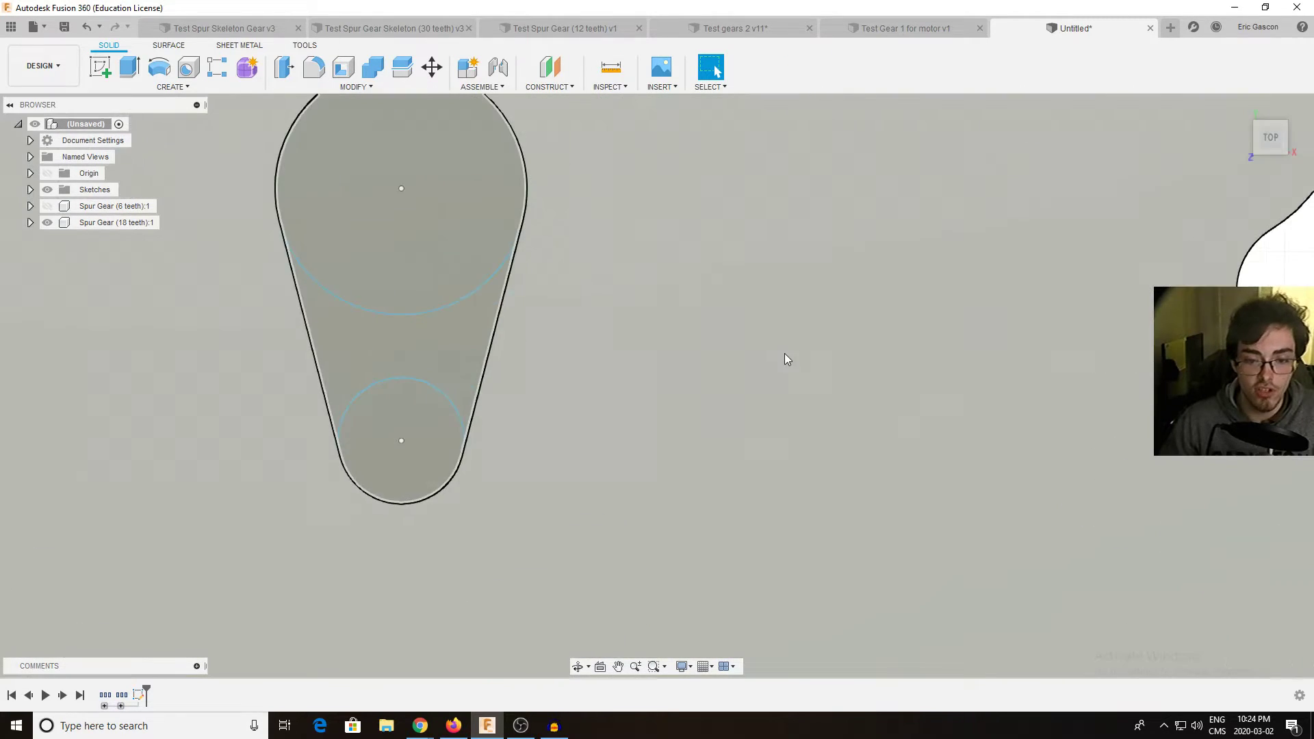
{"action": "scroll", "coordinate": [784, 353], "scroll_direction": "down", "scroll_amount": 6}
{"action": "scroll", "coordinate": [711, 322], "scroll_direction": "up", "scroll_amount": 3}
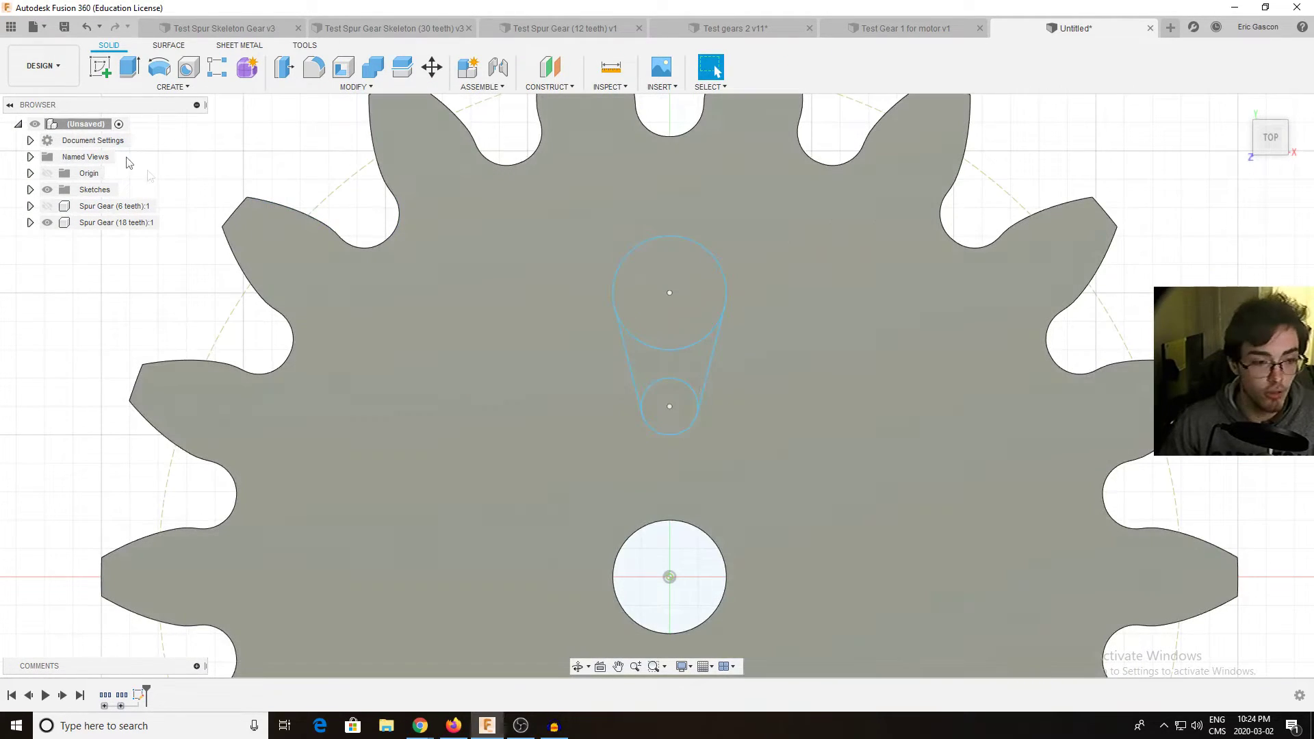
{"action": "left_click", "coordinate": [129, 66]}
{"action": "left_click", "coordinate": [696, 282]}
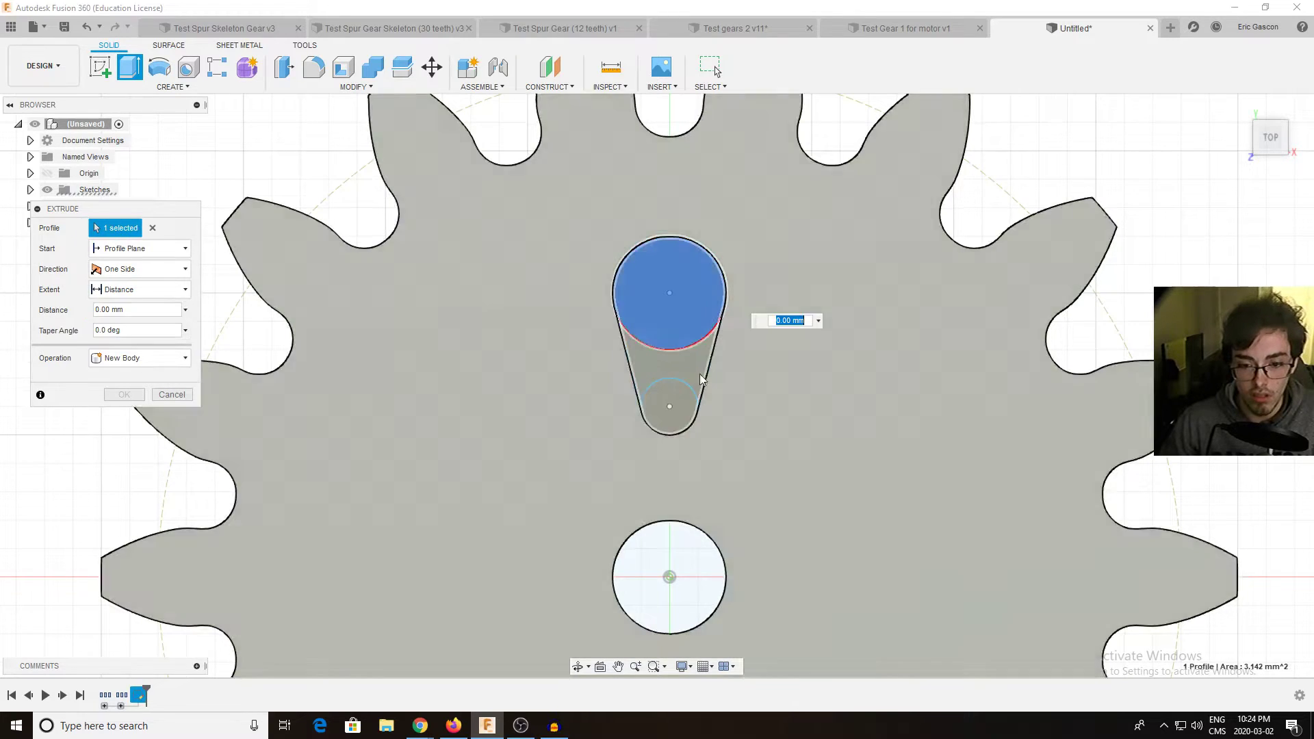
{"action": "left_click", "coordinate": [669, 364]}
{"action": "left_click", "coordinate": [670, 414]}
{"action": "left_click", "coordinate": [1269, 137]}
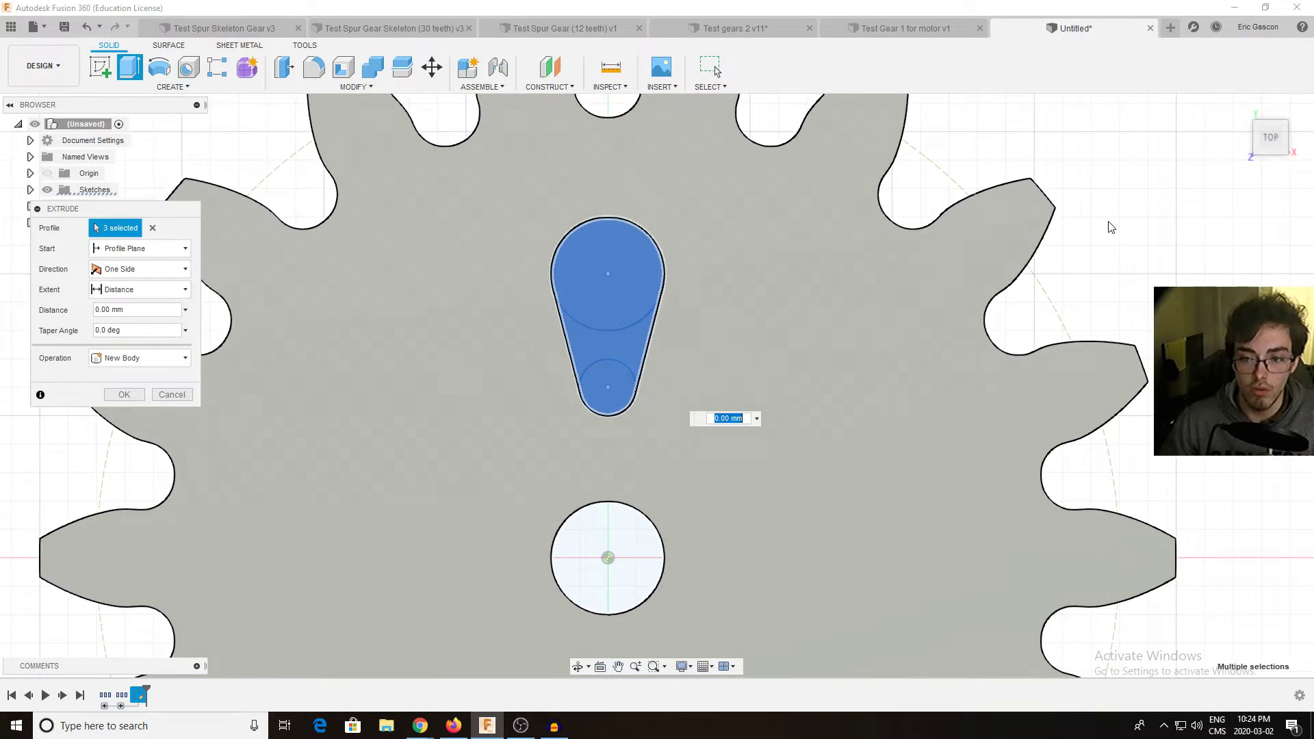
{"action": "middle_click_drag", "start_coordinate": [1108, 224], "coordinate": [840, 322], "text": "shift"}
{"action": "scroll", "coordinate": [787, 299], "scroll_direction": "up", "scroll_amount": 2}
{"action": "scroll", "coordinate": [786, 299], "scroll_direction": "down", "scroll_amount": 10}
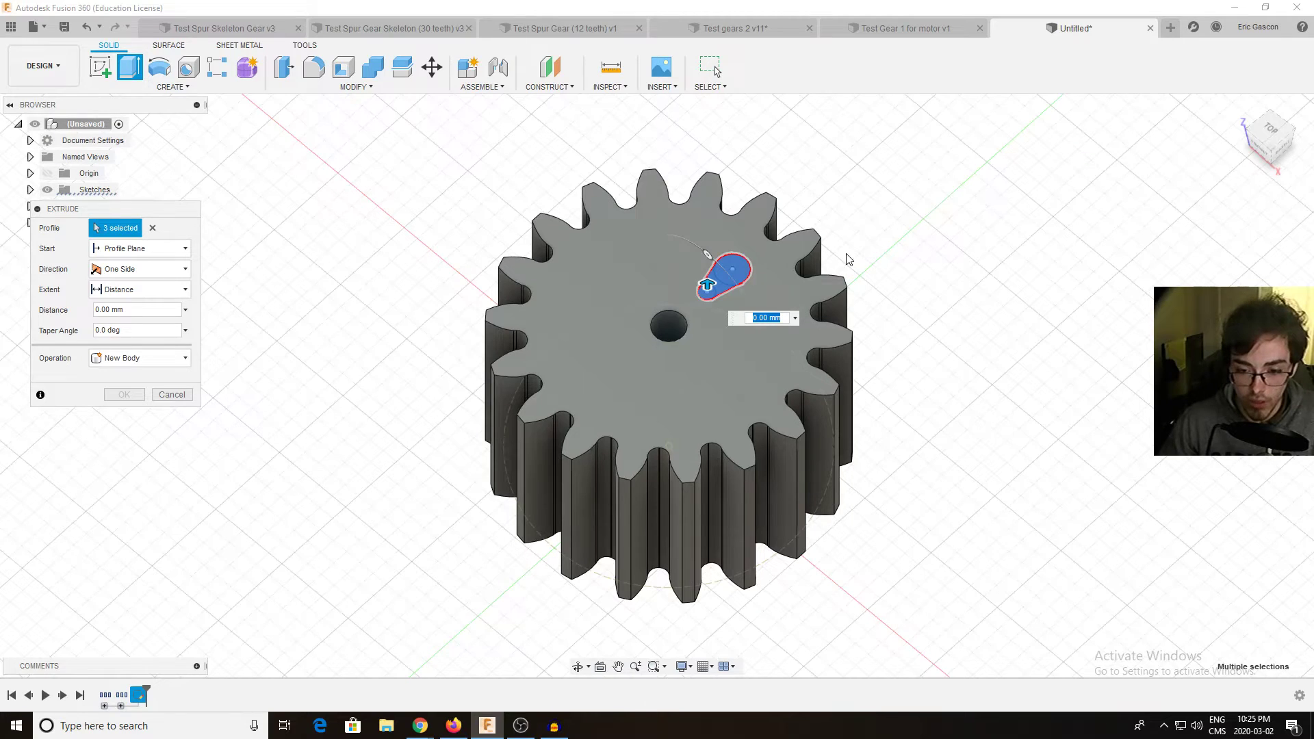
{"action": "type", "text": "-"}
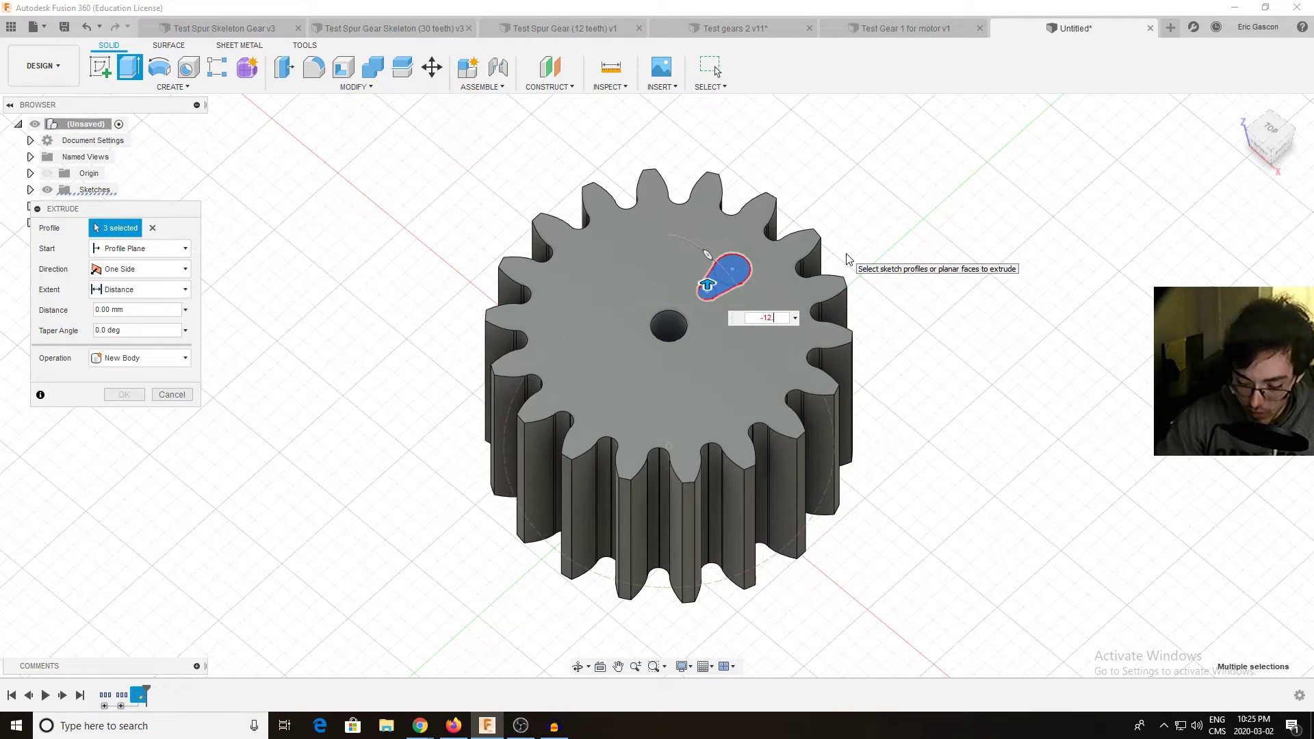
{"action": "type", "text": "12.7"}
{"action": "key", "text": "Return"}
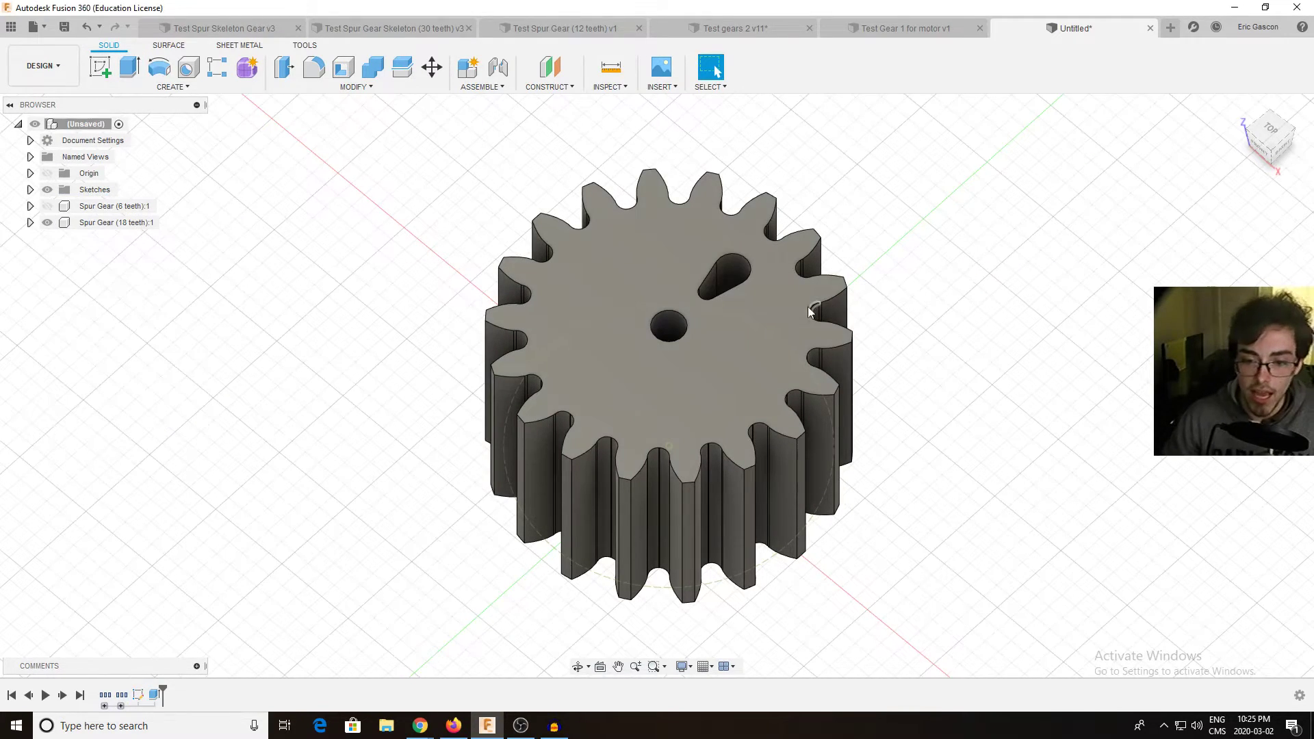
Step: Start a full circular pattern of type Features with the teardrop cut in the 18-tooth gear as its object
{"action": "middle_click_drag", "start_coordinate": [956, 222], "coordinate": [952, 265]}
{"action": "middle_click_drag", "start_coordinate": [873, 293], "coordinate": [884, 326], "text": "shift"}
{"action": "left_click", "coordinate": [1269, 137]}
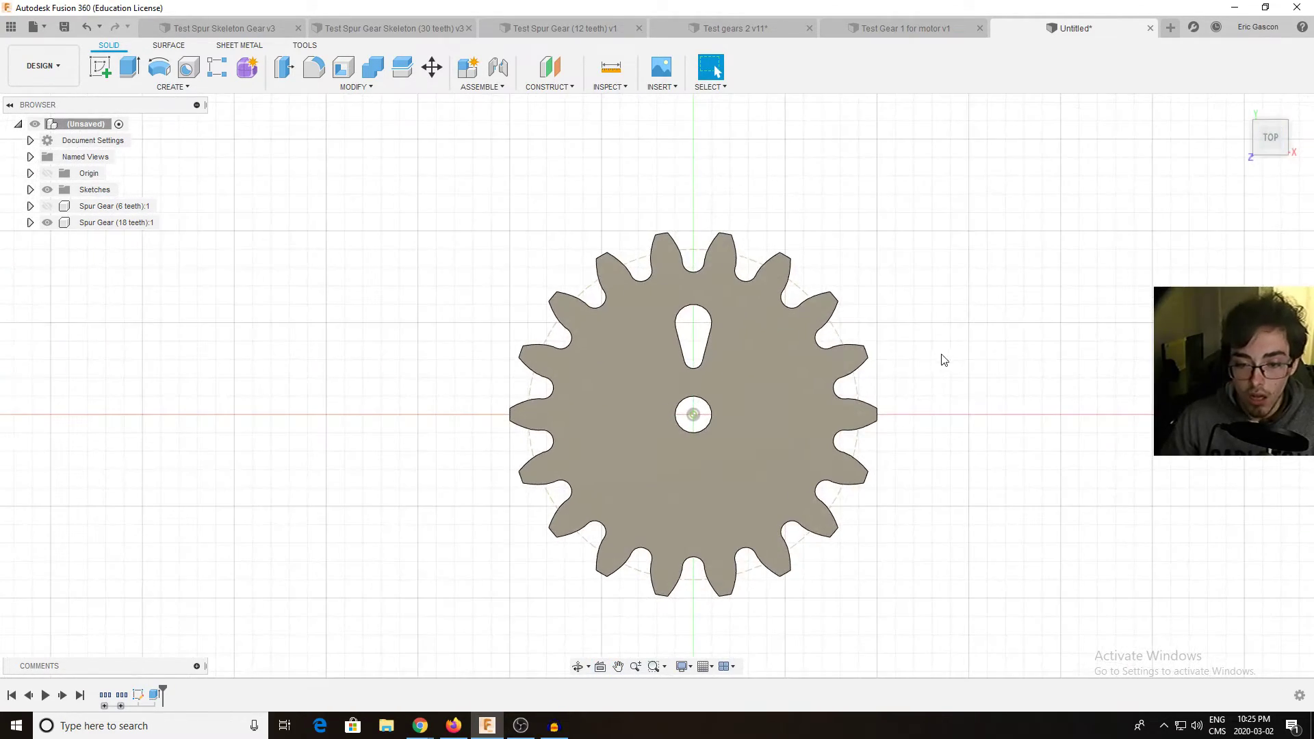
{"action": "middle_click_drag", "start_coordinate": [1032, 306], "coordinate": [1003, 342], "text": "shift"}
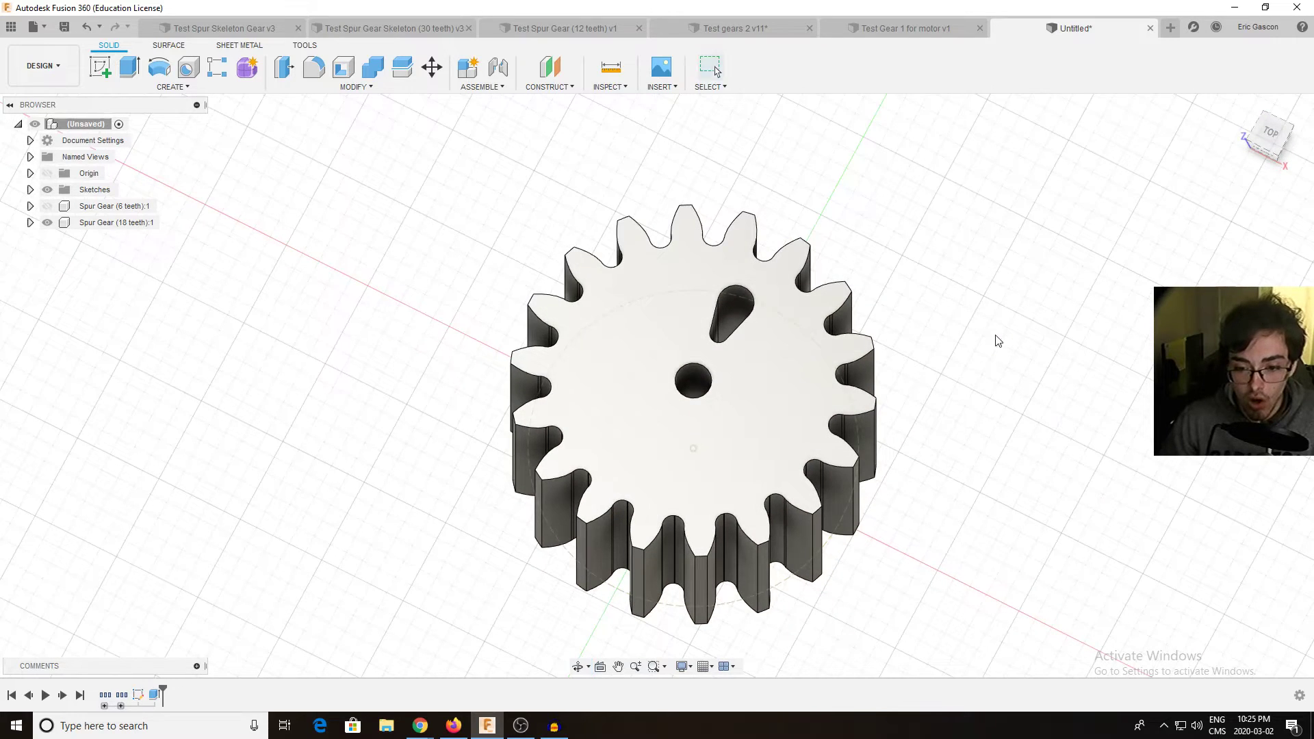
{"action": "left_click", "coordinate": [173, 87]}
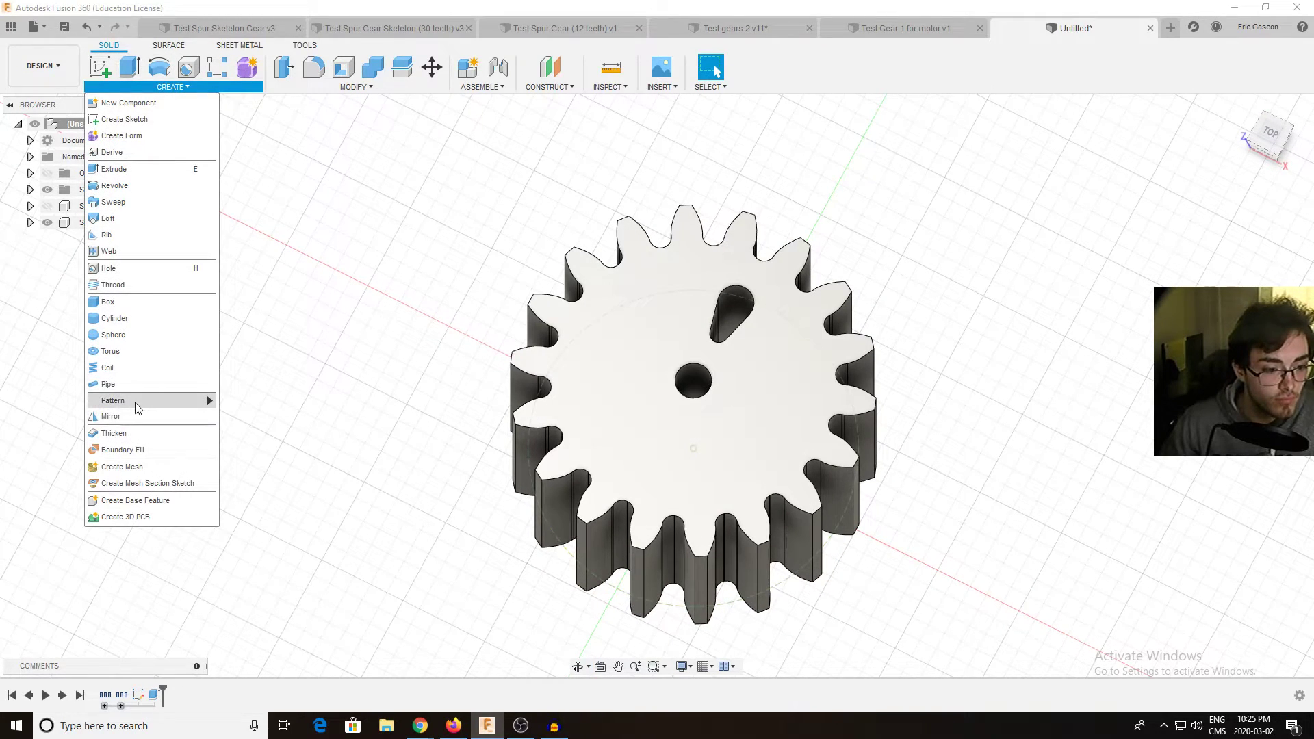
{"action": "mouse_move", "coordinate": [205, 401]}
{"action": "left_click", "coordinate": [257, 420]}
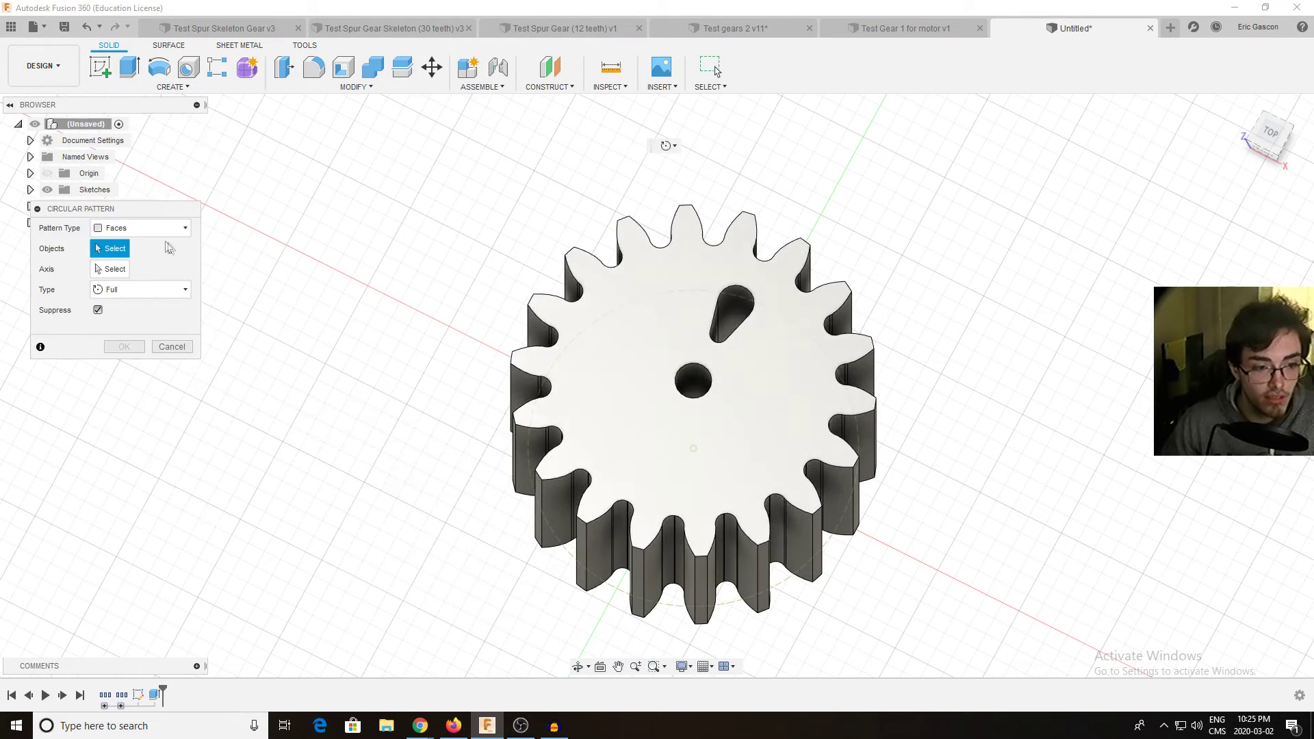
{"action": "left_click", "coordinate": [168, 230]}
{"action": "left_click", "coordinate": [123, 280]}
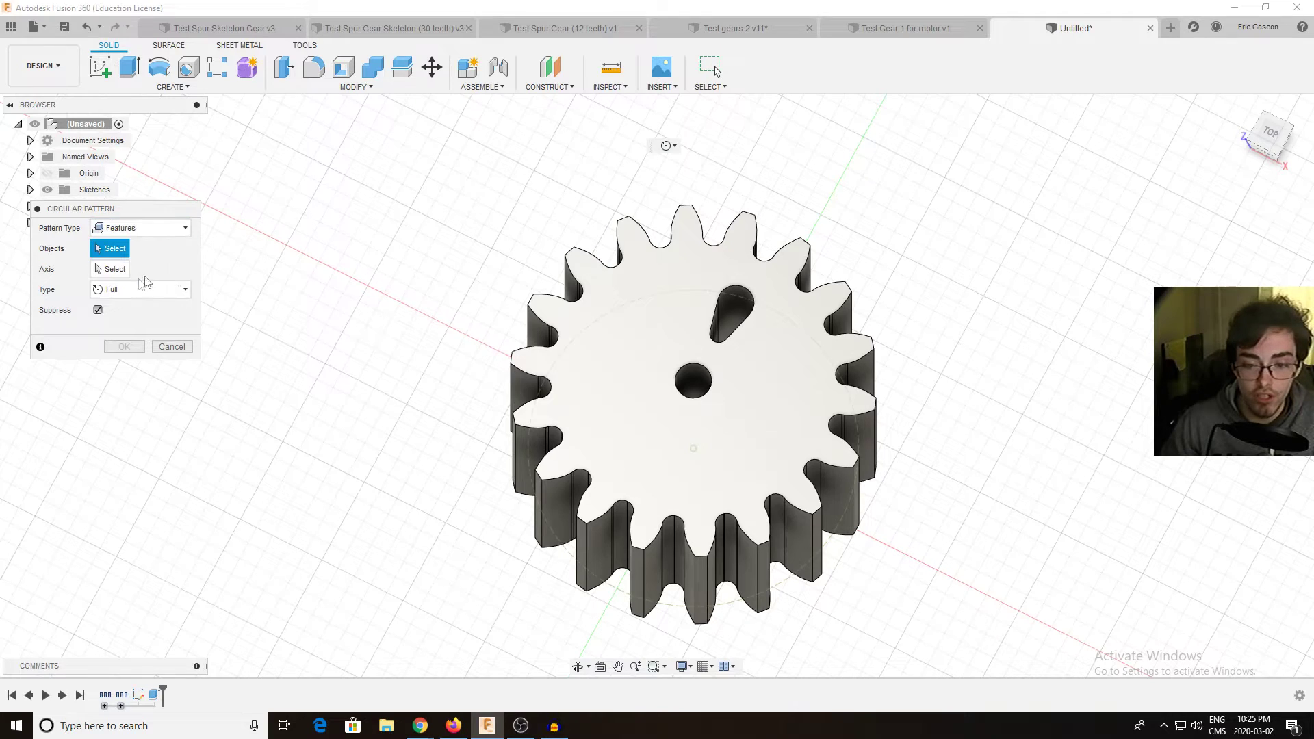
{"action": "left_click", "coordinate": [746, 311]}
Step: Use the gear's centre hole as the pattern axis and create the circular pattern with a quantity of 7
{"action": "left_click", "coordinate": [118, 271]}
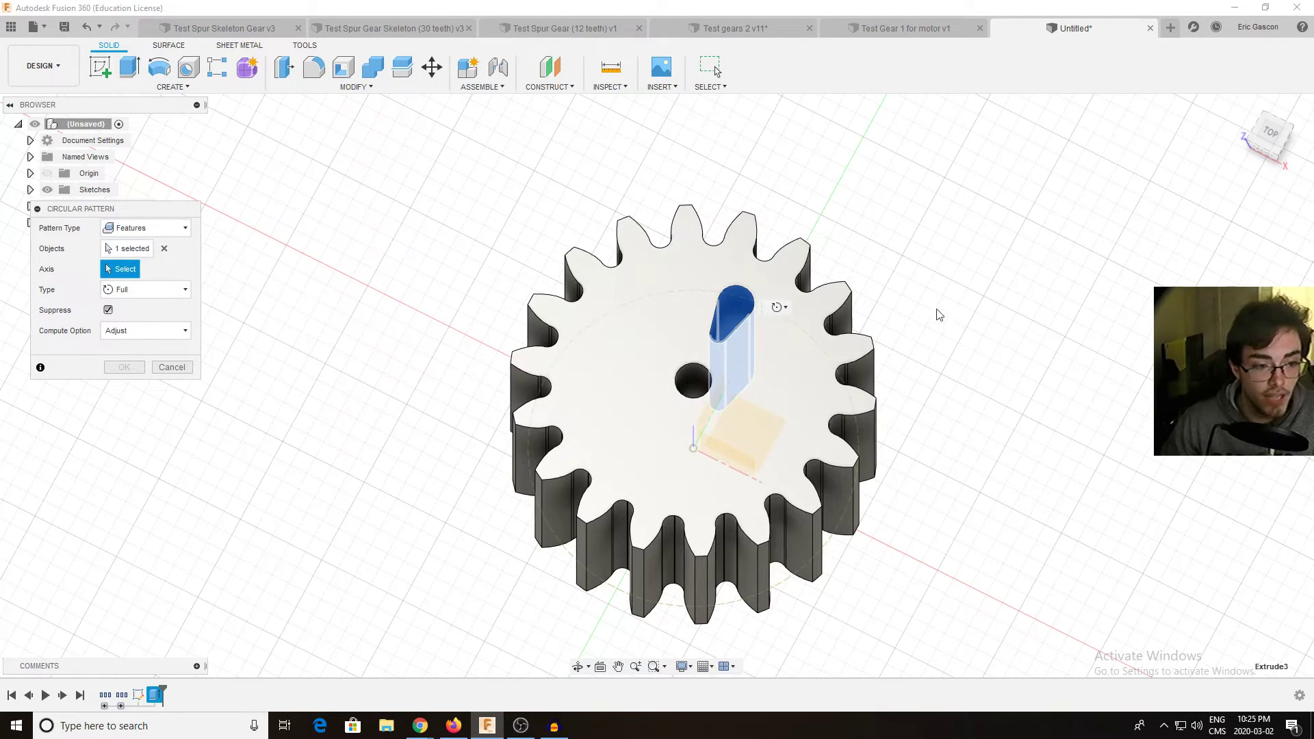
{"action": "left_click", "coordinate": [704, 372]}
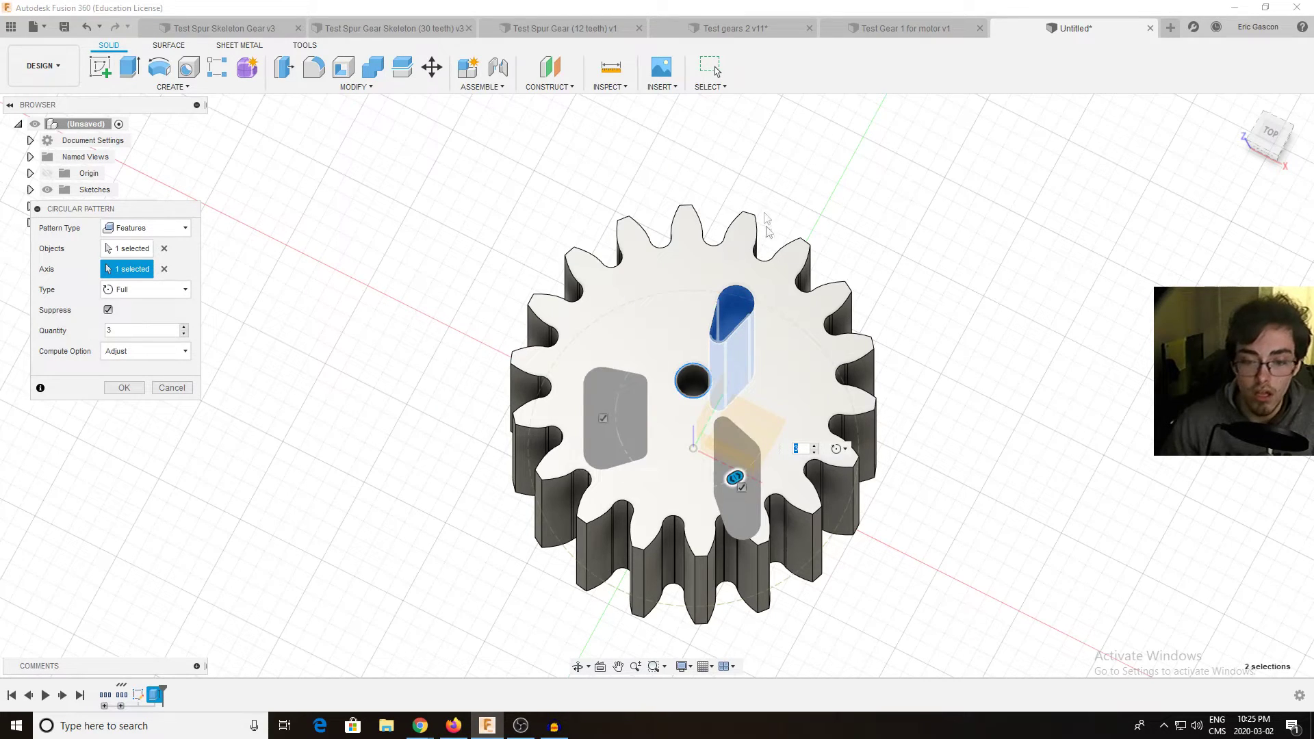
{"action": "left_click", "coordinate": [184, 327]}
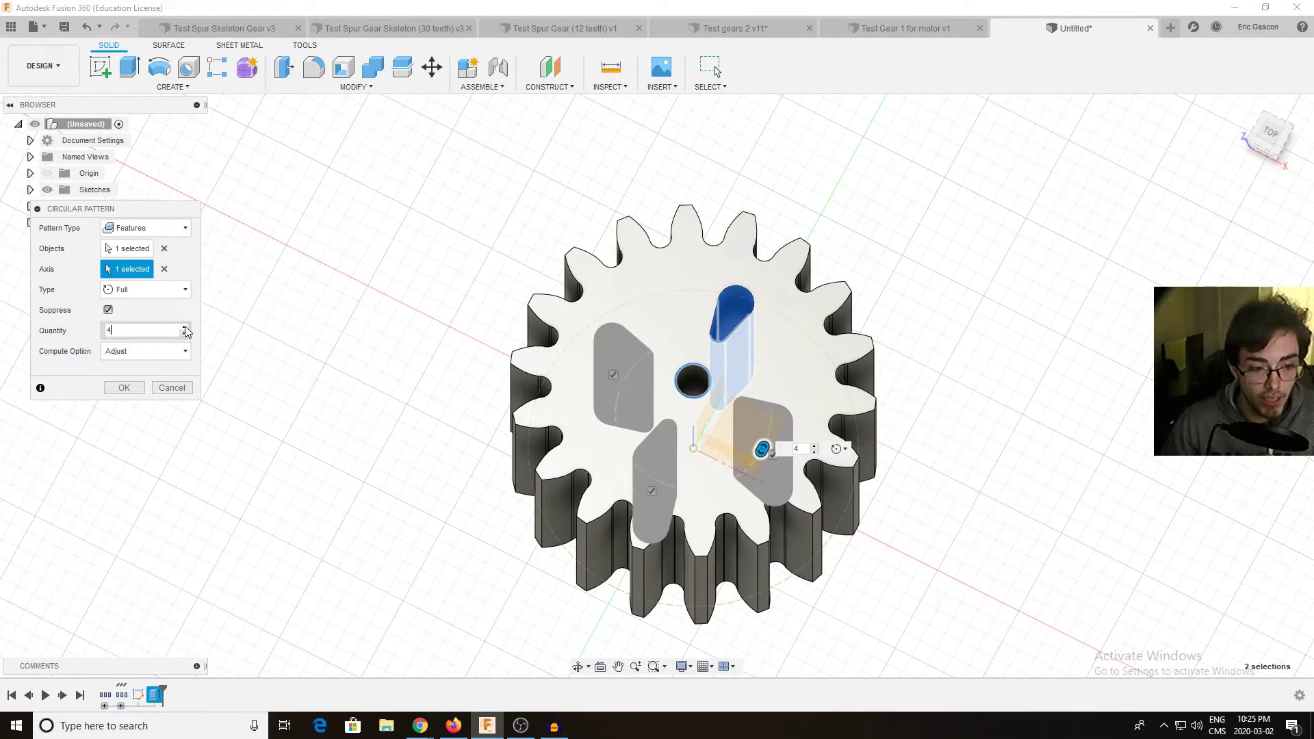
{"action": "left_click", "coordinate": [184, 327]}
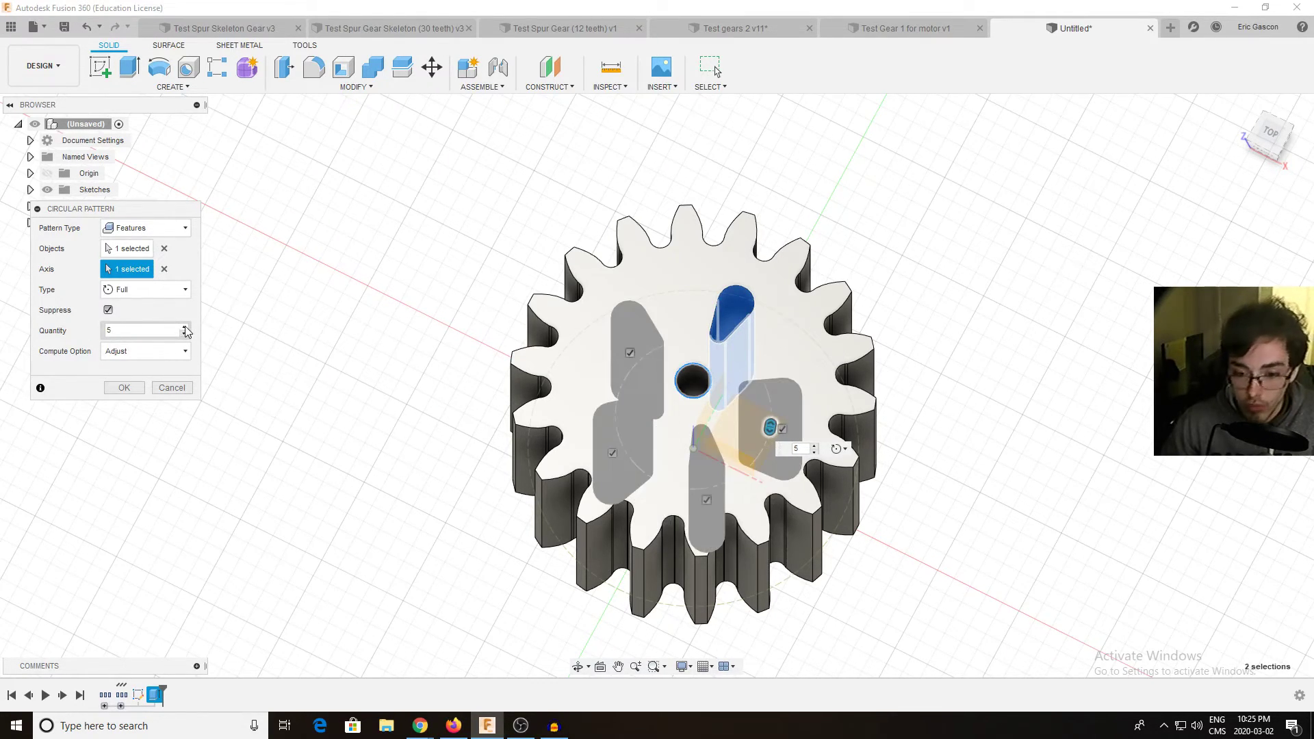
{"action": "left_click", "coordinate": [1269, 131]}
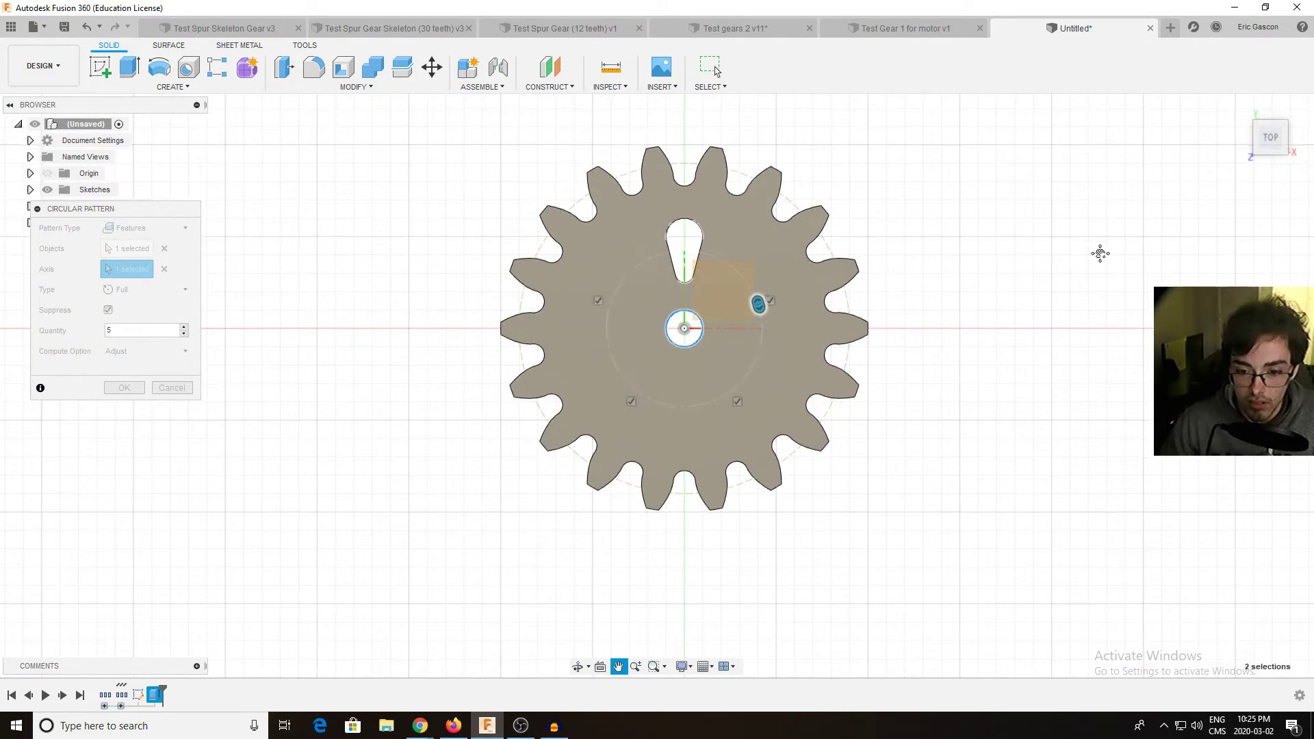
{"action": "left_click_drag", "start_coordinate": [1270, 137], "coordinate": [1270, 146]}
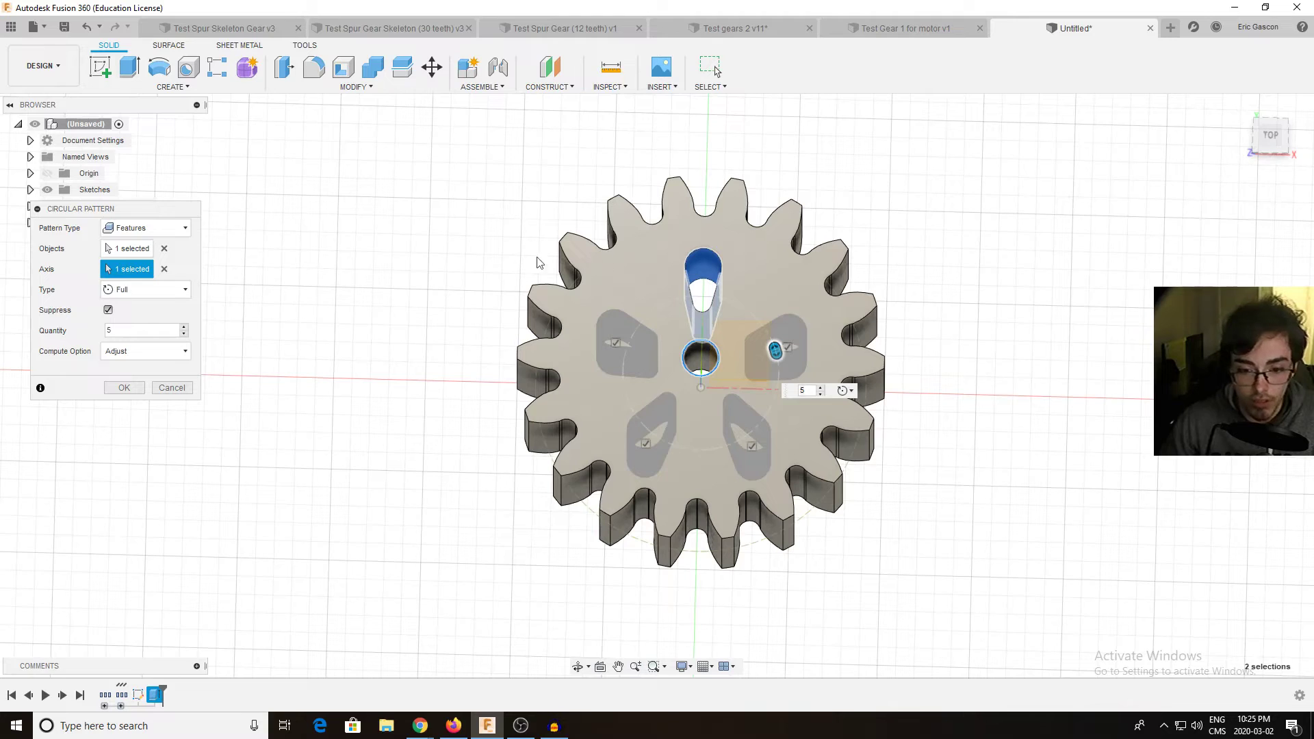
{"action": "left_click", "coordinate": [183, 329]}
{"action": "left_click", "coordinate": [184, 329]}
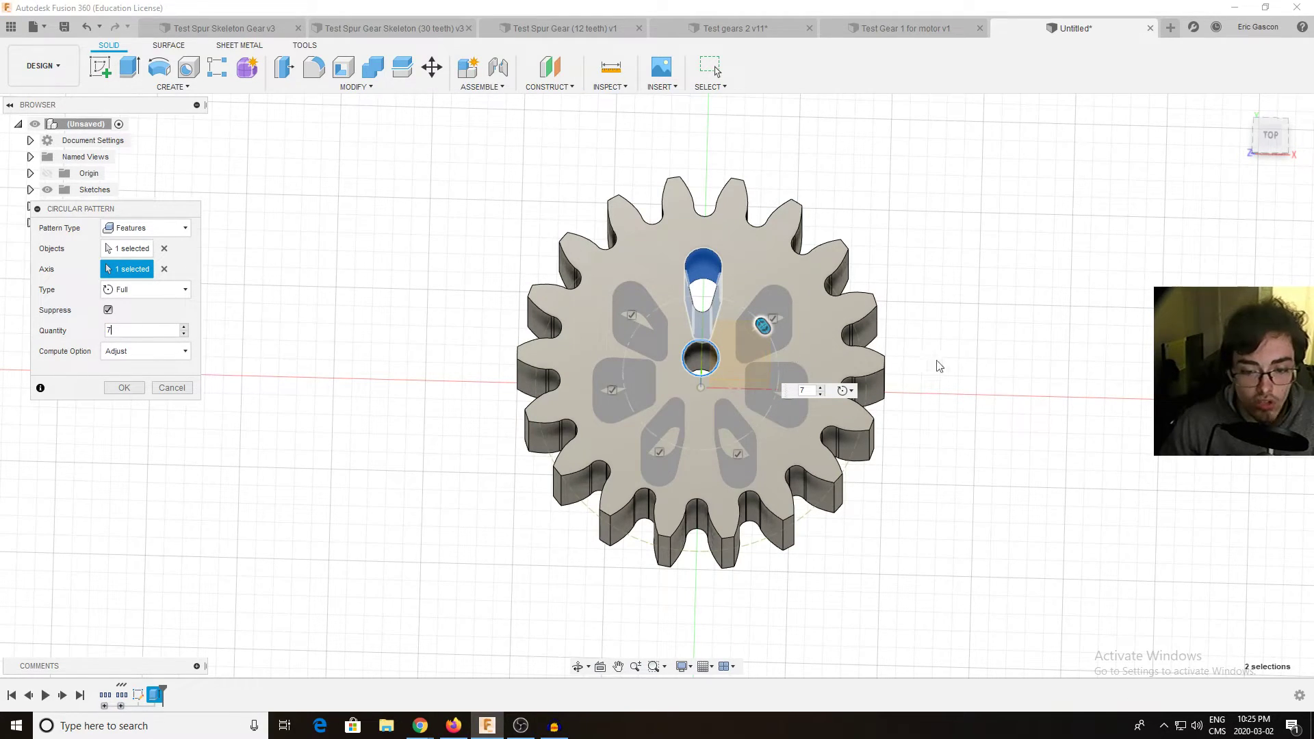
{"action": "left_click", "coordinate": [124, 387]}
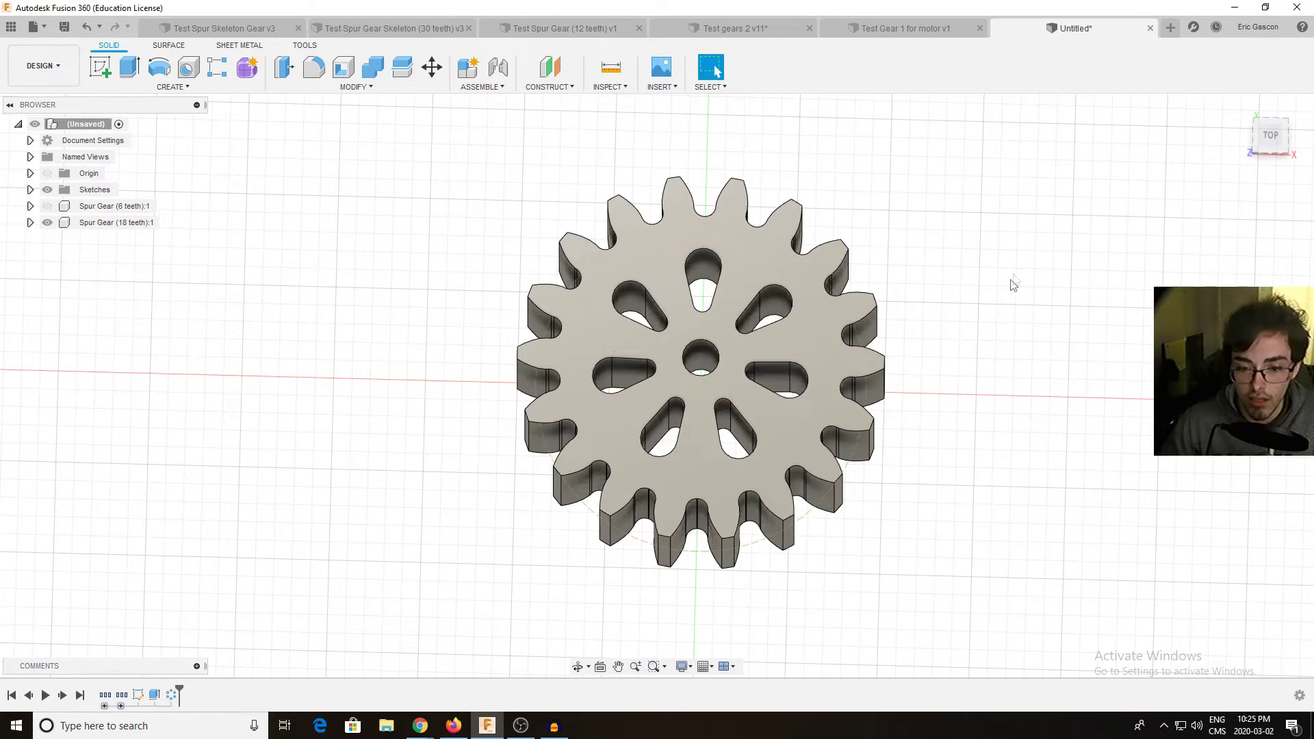
Step: Look at the 12-tooth test gear and the Test gears 2 assembly, and return to the unsaved 18-tooth gear design
{"action": "middle_click_drag", "start_coordinate": [1302, 118], "coordinate": [901, 267]}
{"action": "key", "text": "Escape"}
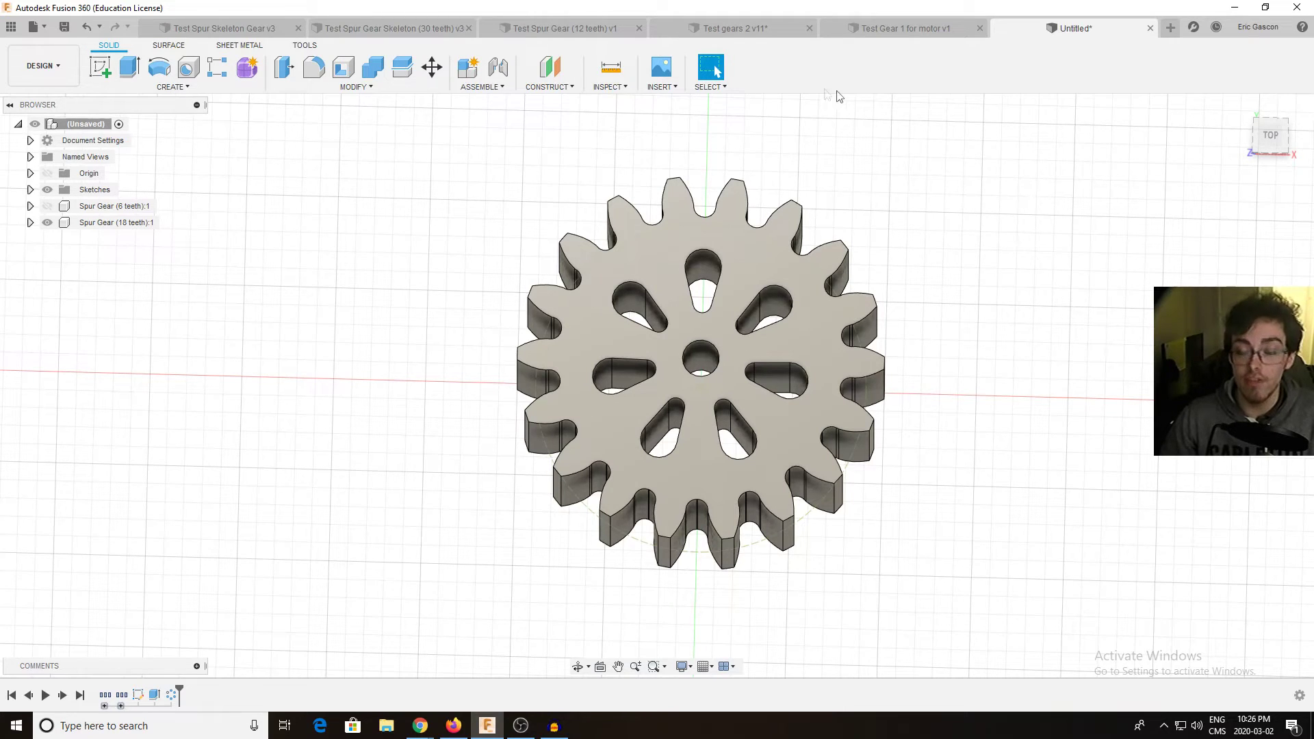
{"action": "left_click", "coordinate": [582, 27]}
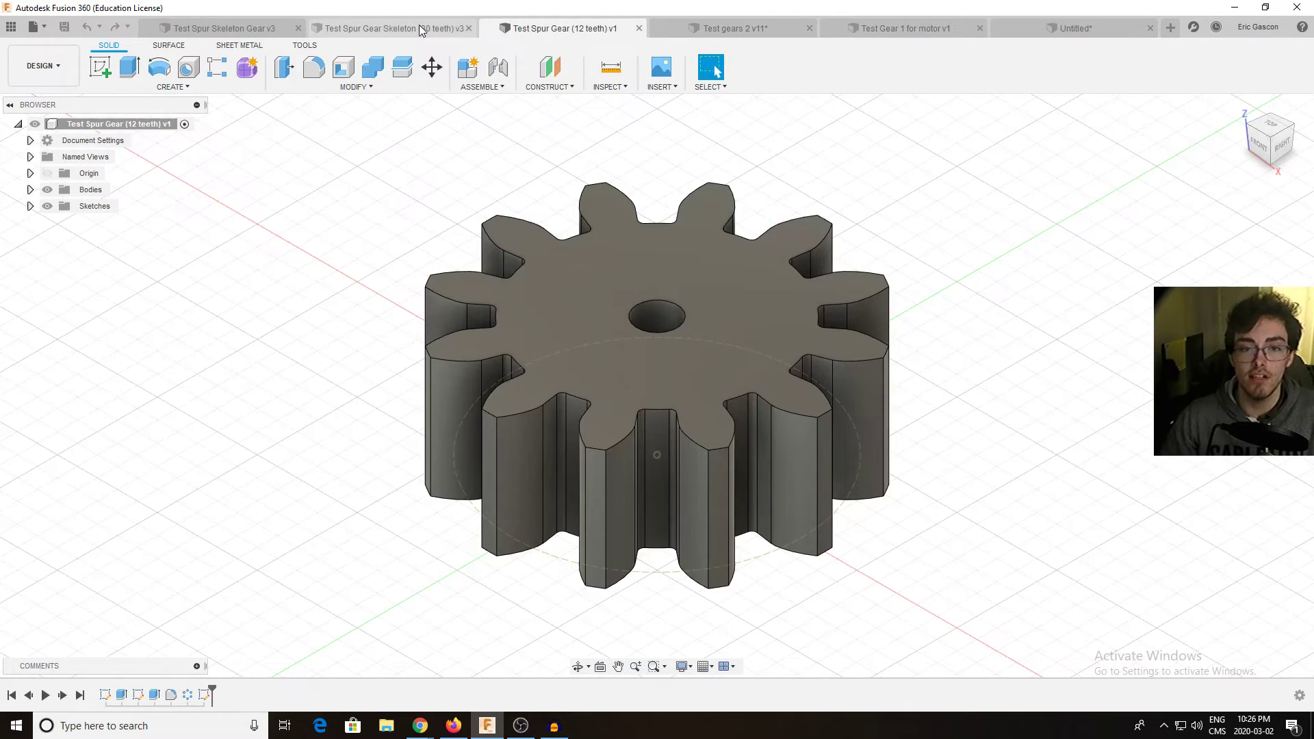
{"action": "left_click", "coordinate": [745, 28]}
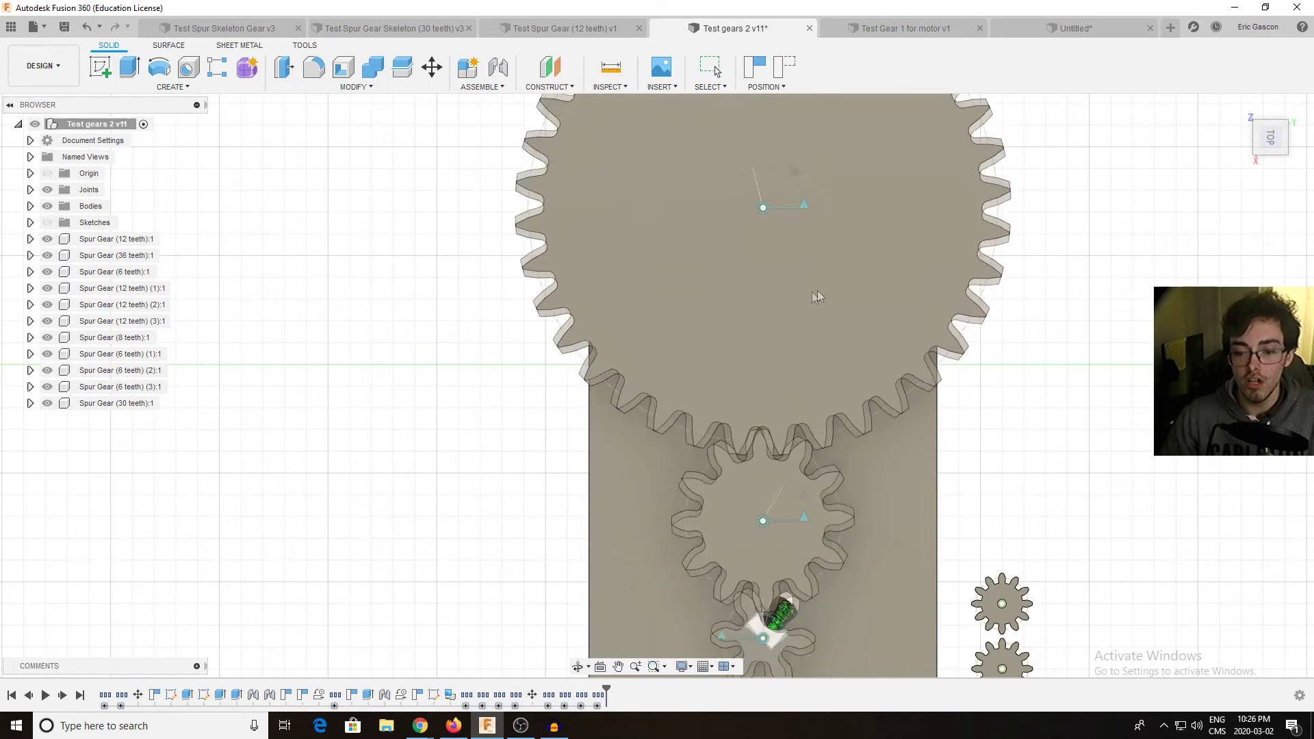
{"action": "left_click", "coordinate": [1075, 28]}
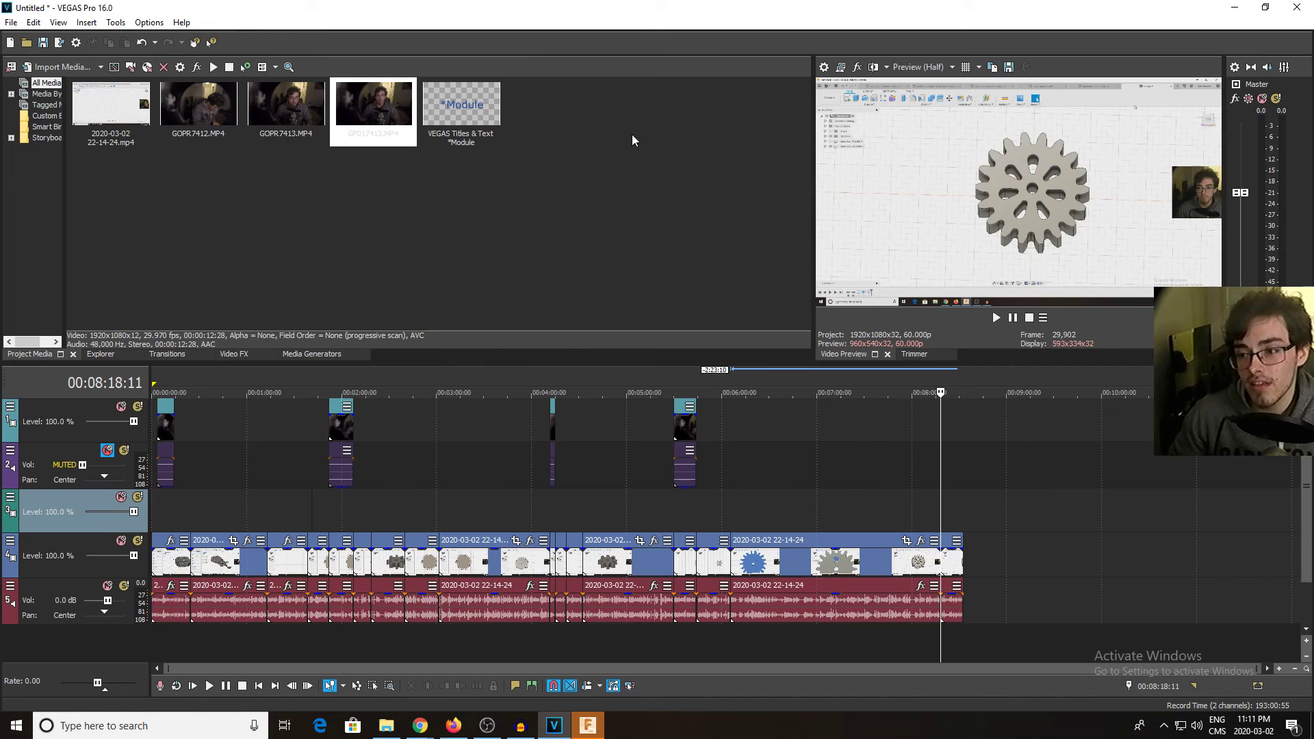
{"action": "left_click", "coordinate": [624, 244]}
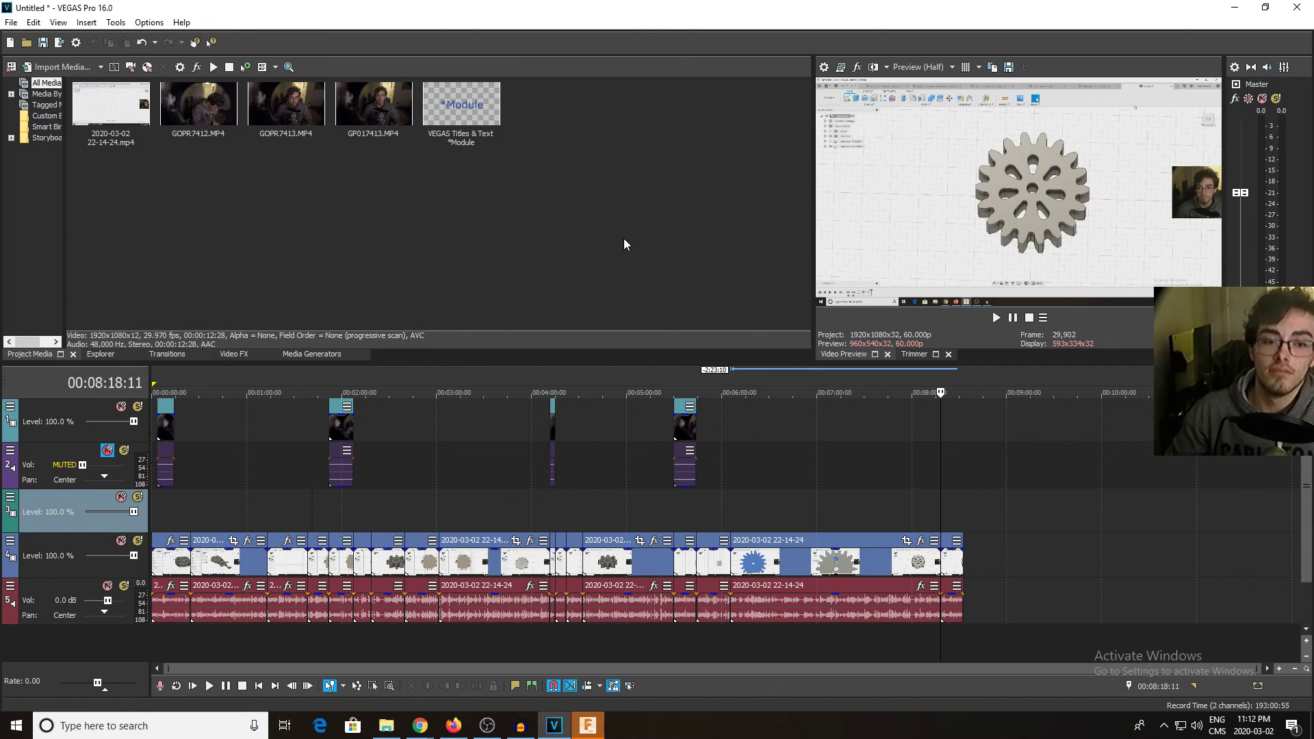